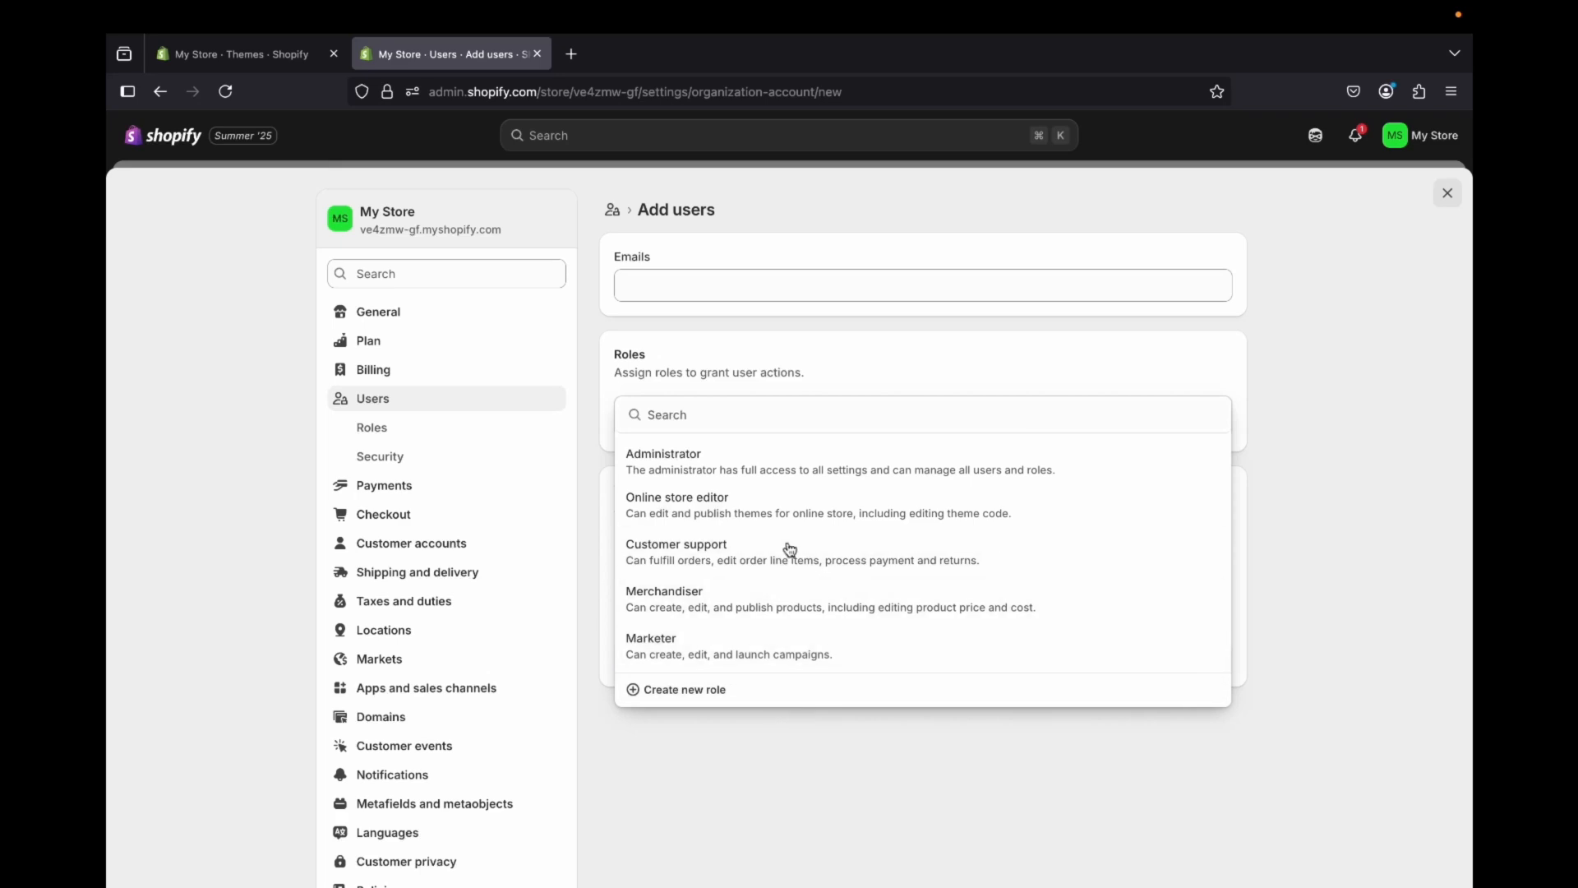
Step: Start creating a new role and review its name, description and permission categories
{"action": "left_click", "coordinate": [635, 691]}
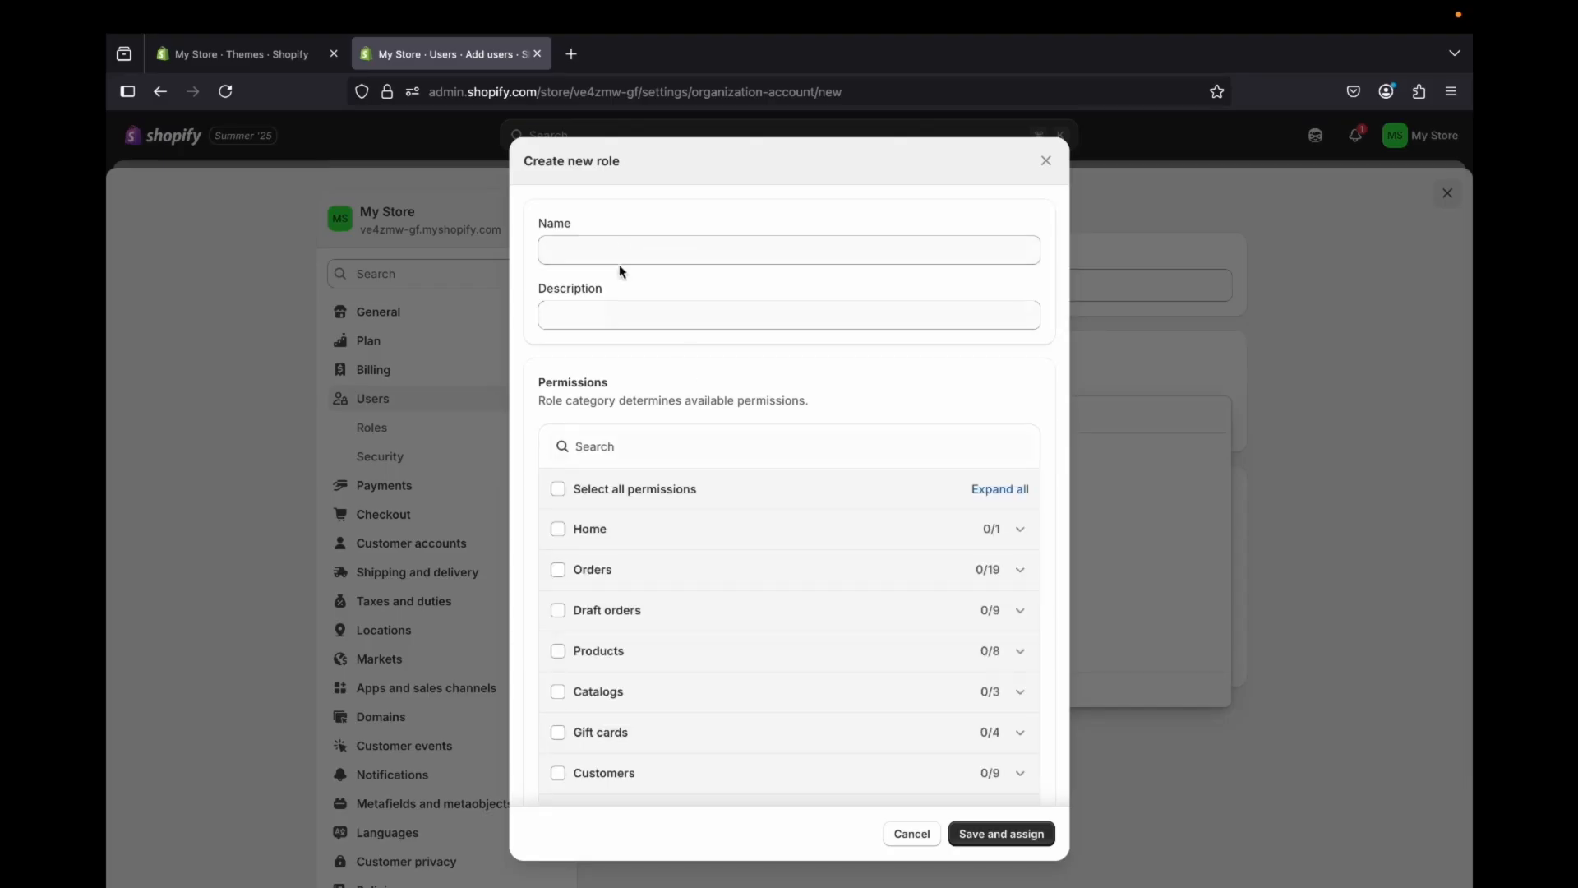
{"action": "left_click", "coordinate": [603, 248]}
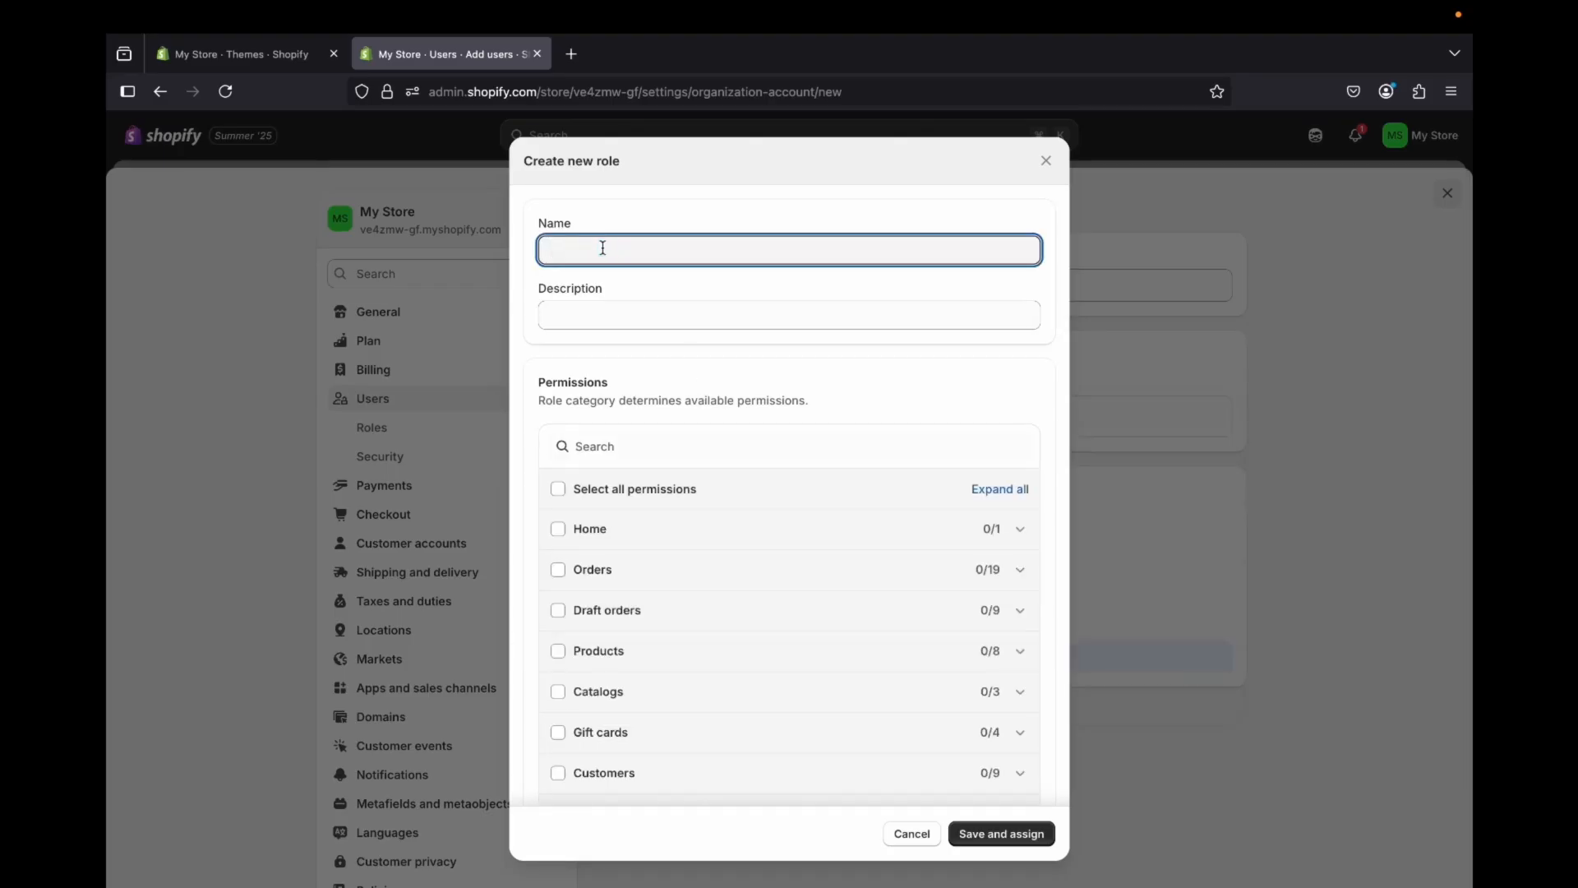
{"action": "left_click", "coordinate": [594, 317]}
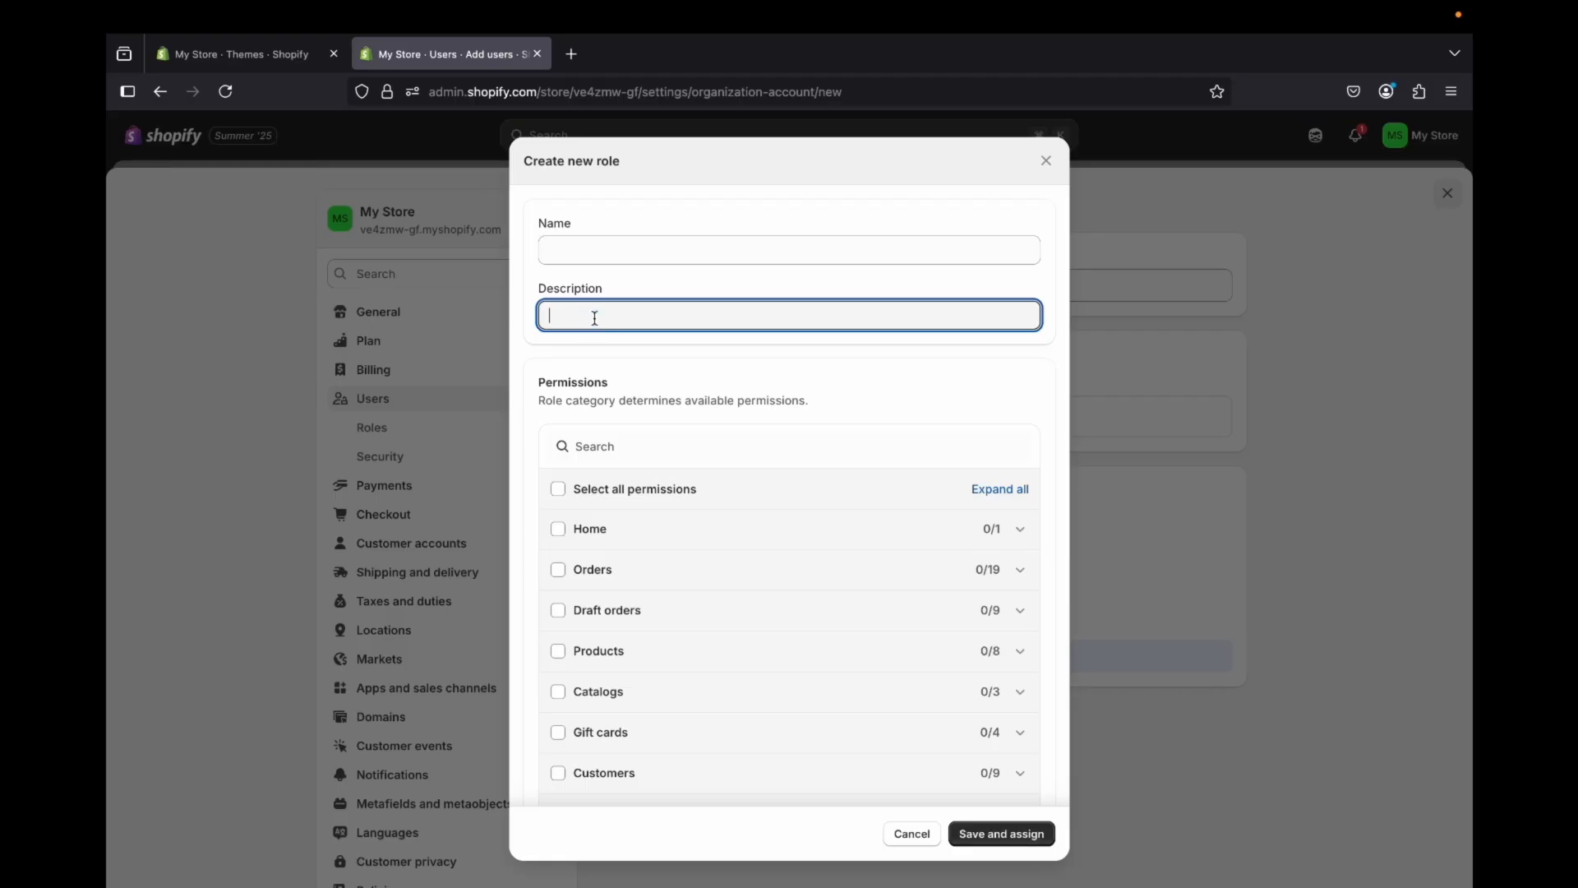
{"action": "scroll", "coordinate": [617, 450], "scroll_direction": "down", "scroll_amount": 3}
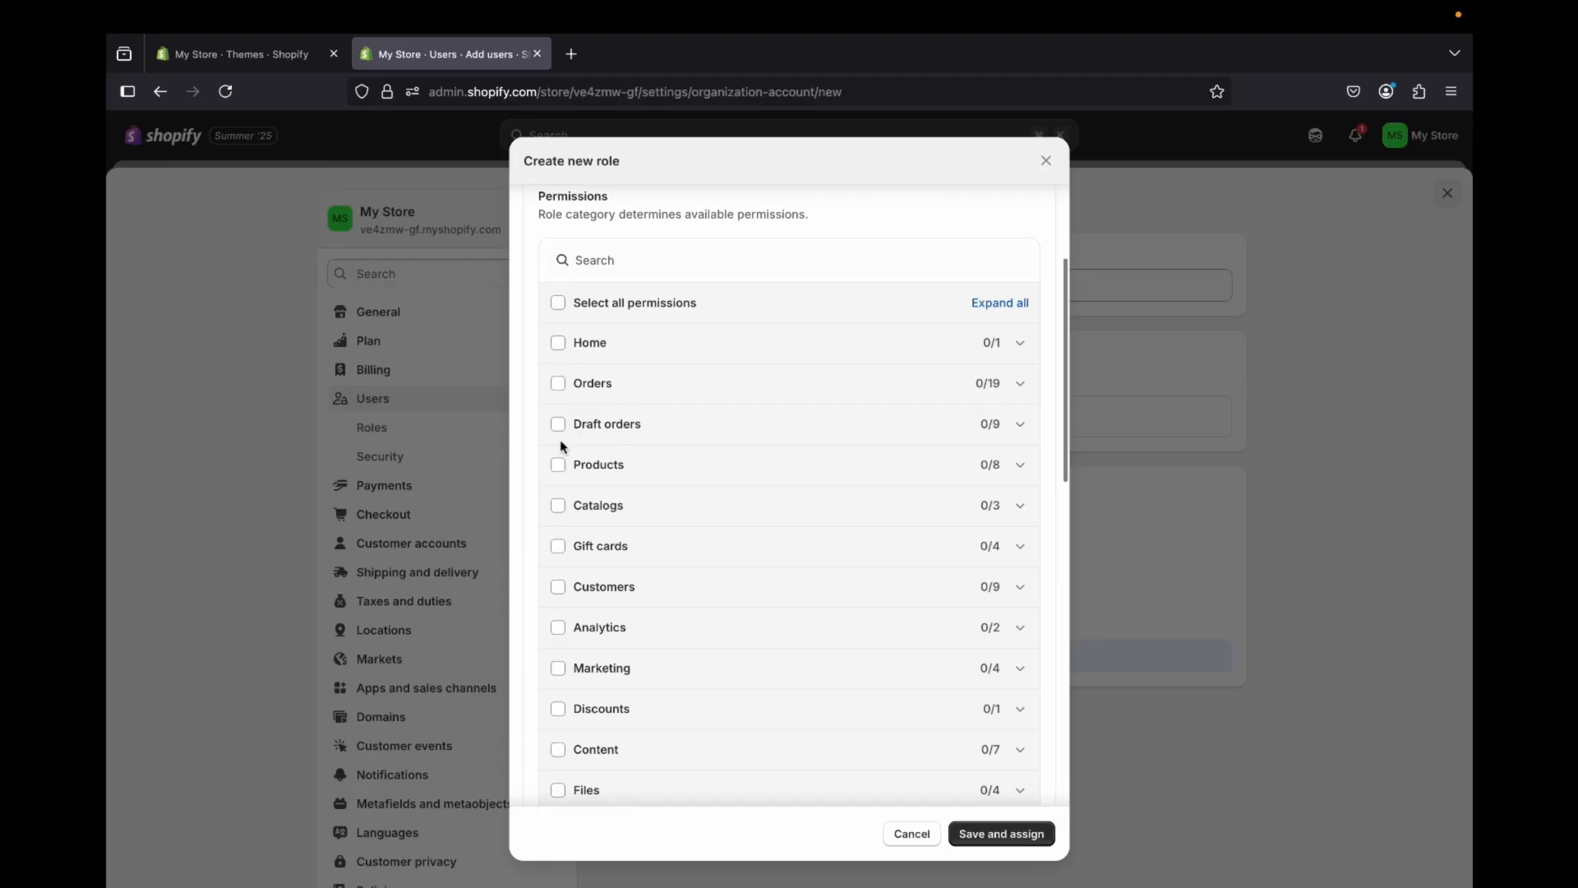
{"action": "scroll", "coordinate": [562, 448], "scroll_direction": "down", "scroll_amount": 5}
{"action": "scroll", "coordinate": [565, 453], "scroll_direction": "down", "scroll_amount": 3}
{"action": "scroll", "coordinate": [564, 451], "scroll_direction": "up", "scroll_amount": 10}
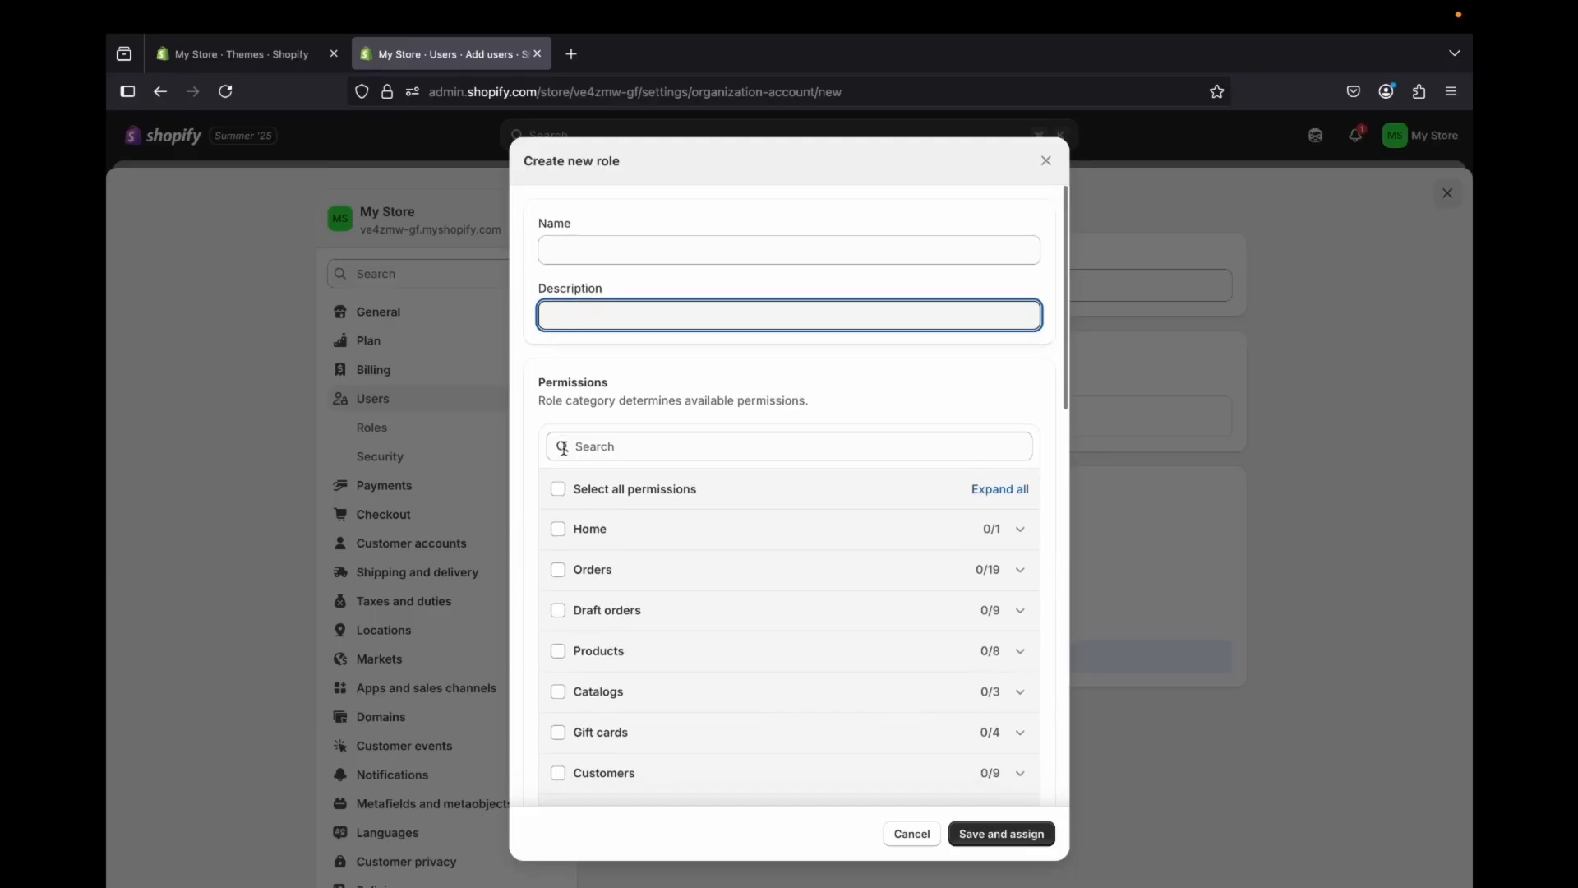
{"action": "scroll", "coordinate": [613, 518], "scroll_direction": "down", "scroll_amount": 10}
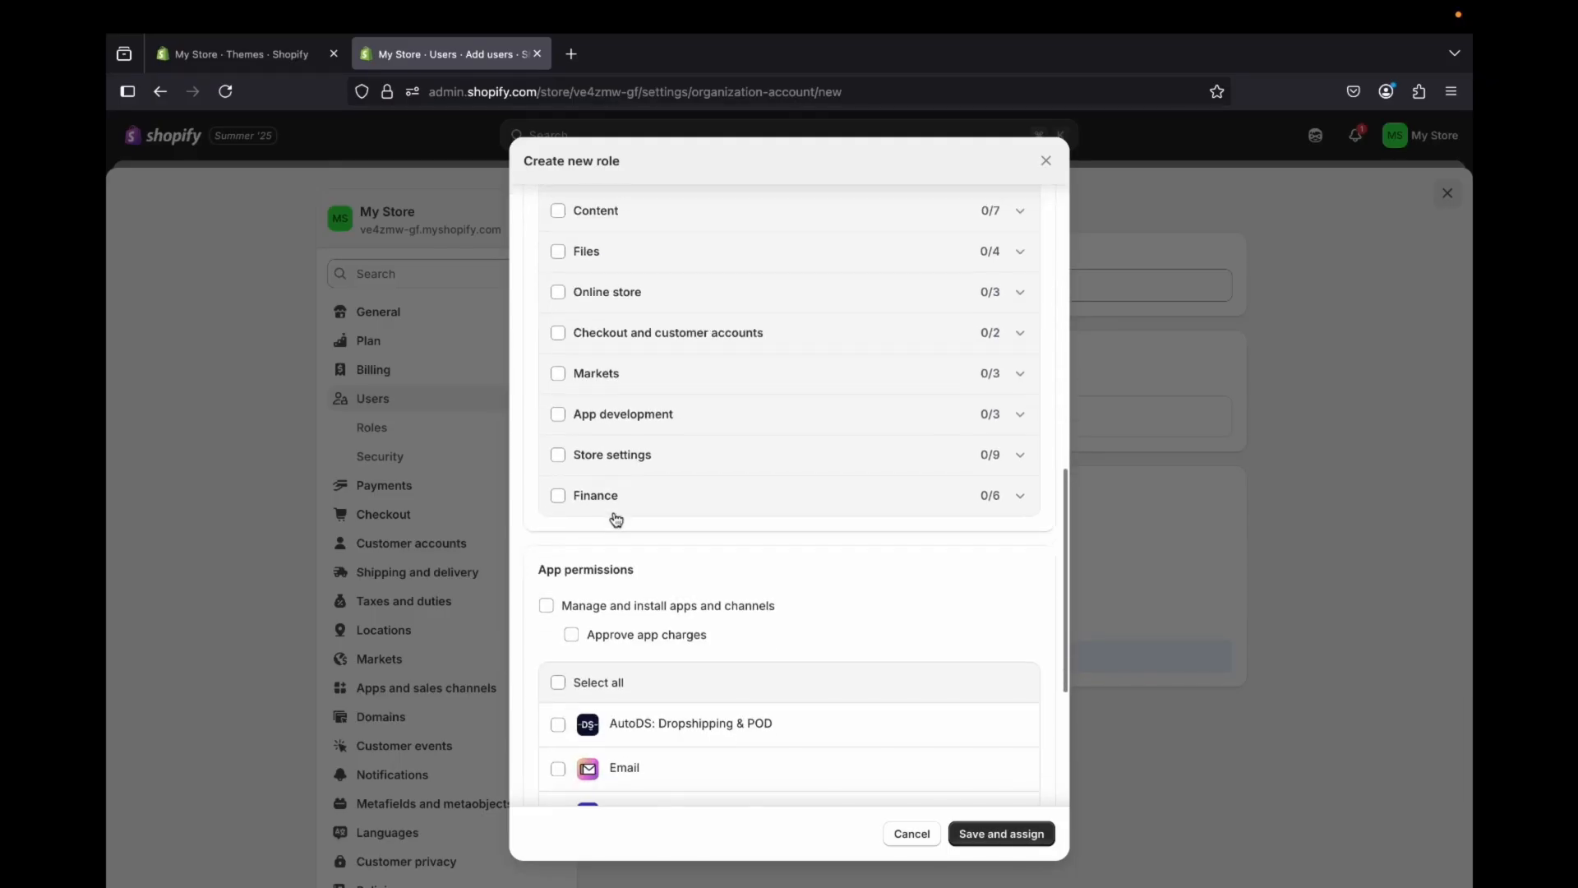
Step: Grant the role all Finance permissions, review the individual entries and clear them again
{"action": "left_click", "coordinate": [560, 493]}
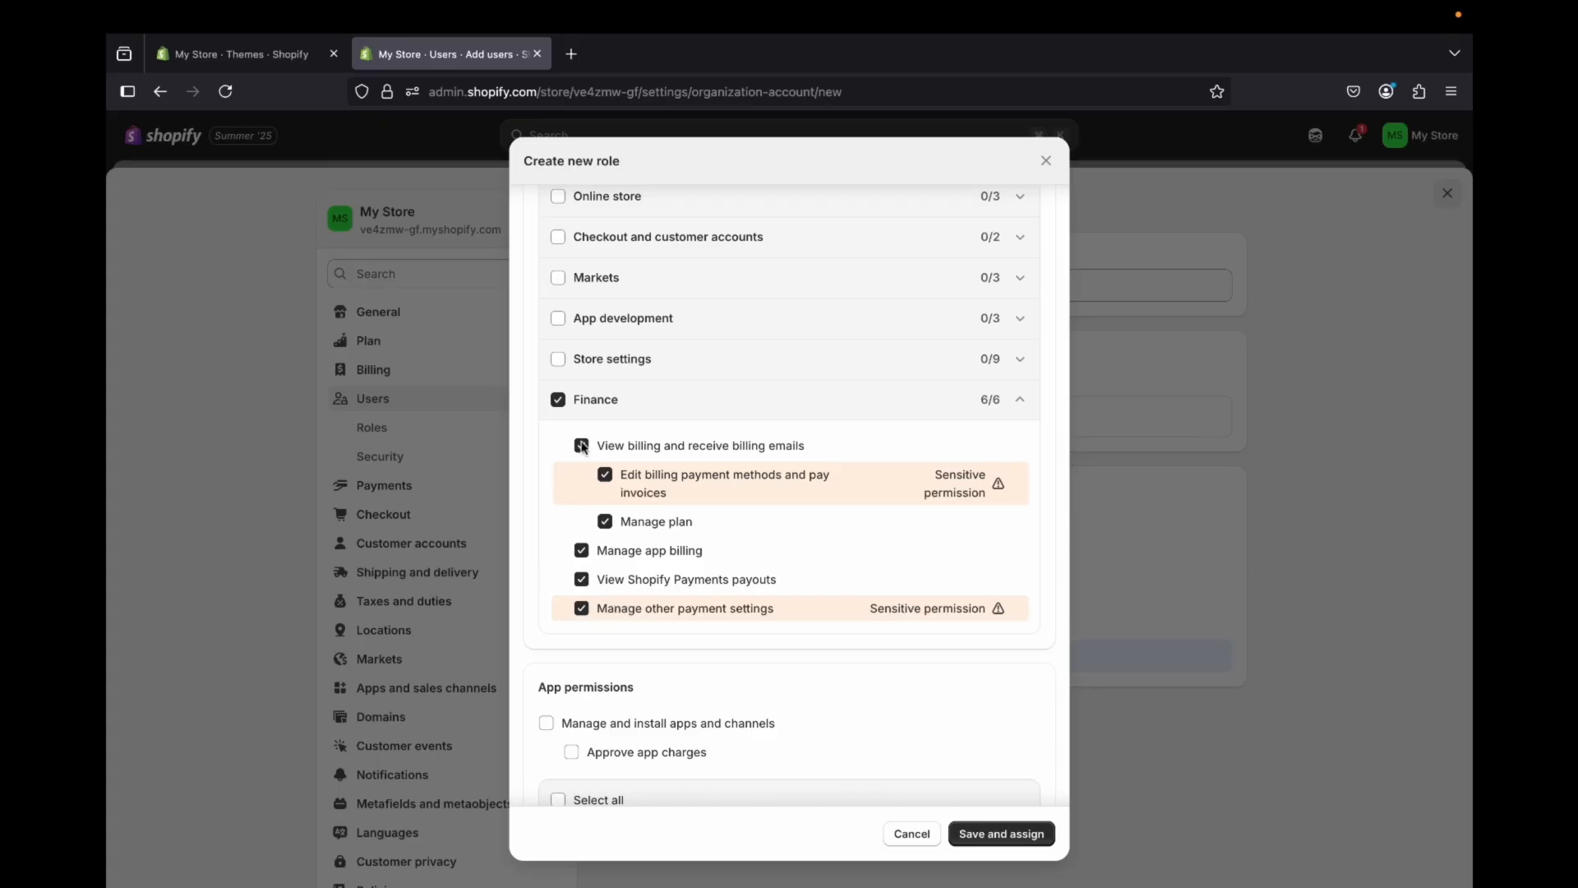
{"action": "left_click", "coordinate": [557, 401]}
{"action": "scroll", "coordinate": [600, 493], "scroll_direction": "down", "scroll_amount": 4}
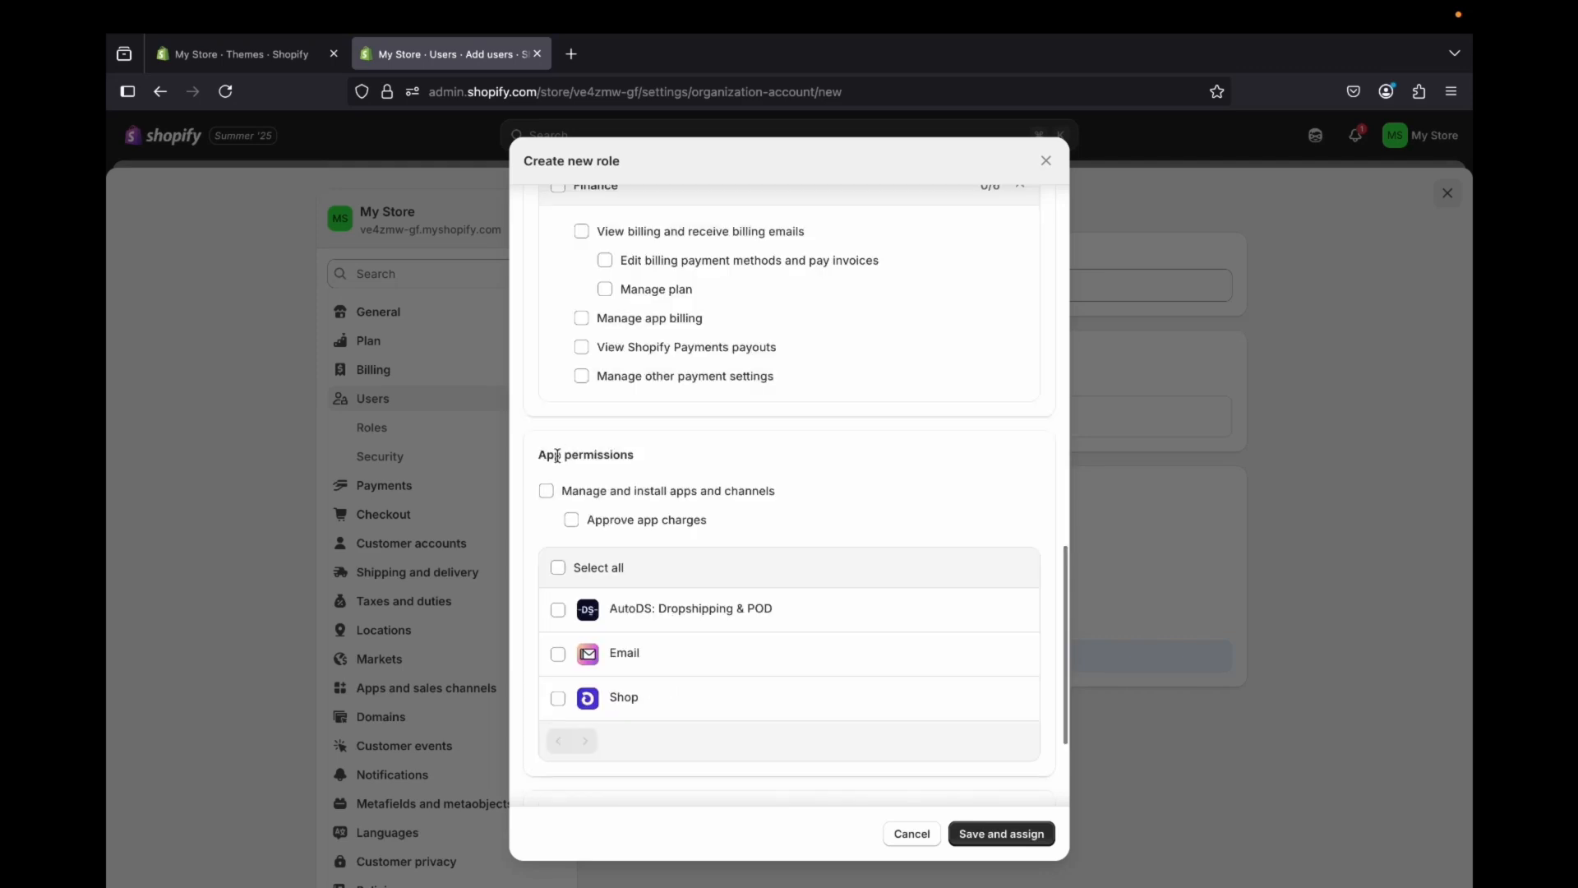
Step: Try granting access to AutoDS and all other apps, clear the app selection and cancel the new role
{"action": "scroll", "coordinate": [780, 590], "scroll_direction": "down", "scroll_amount": 3}
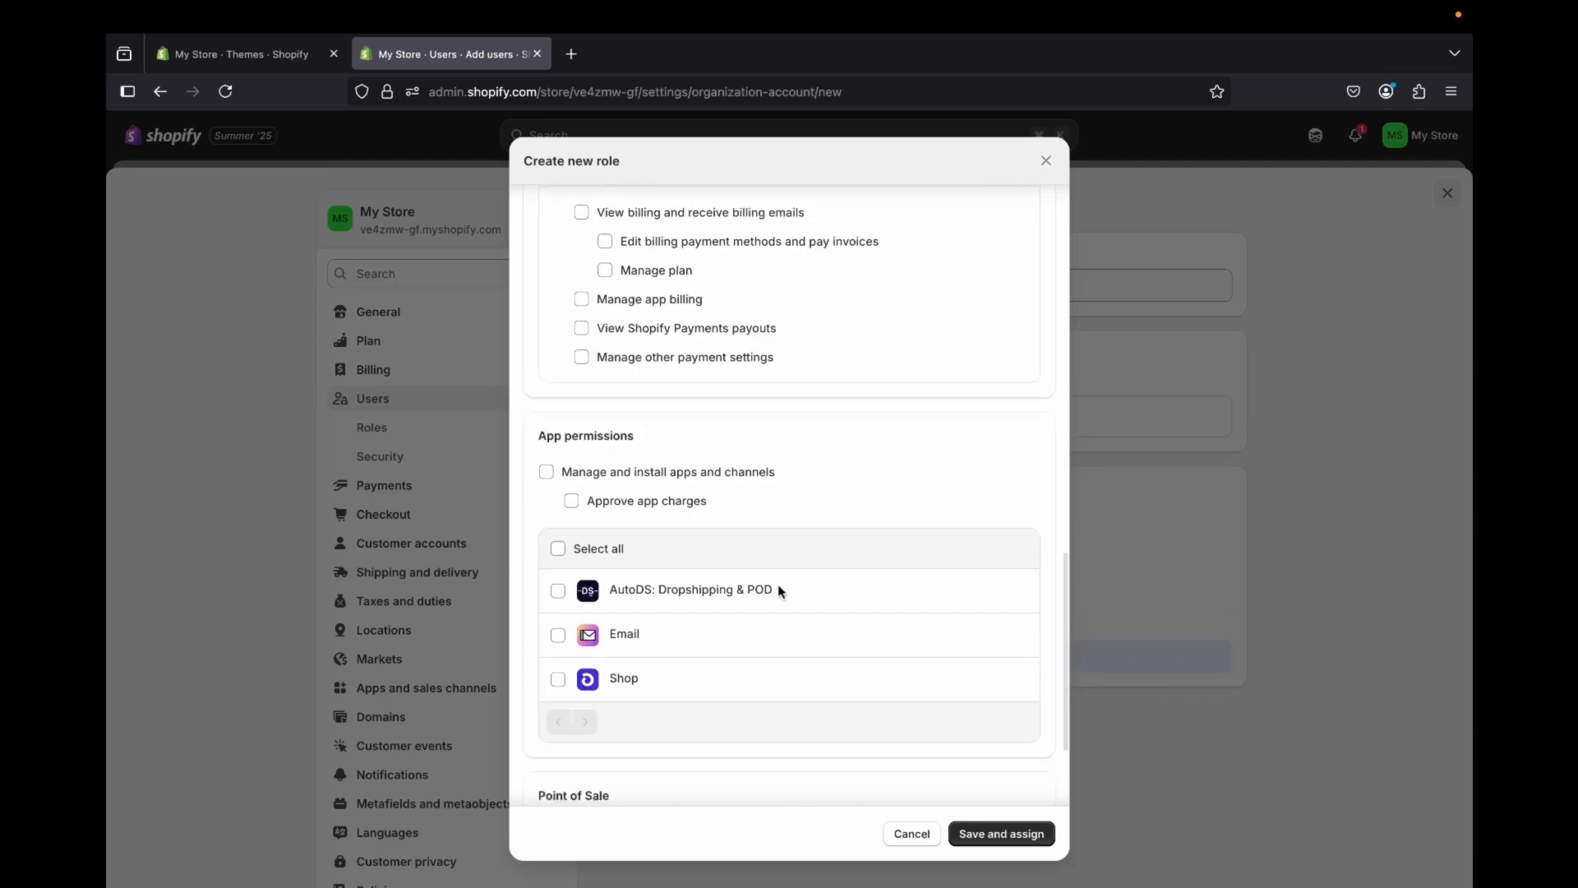
{"action": "left_click", "coordinate": [558, 486]}
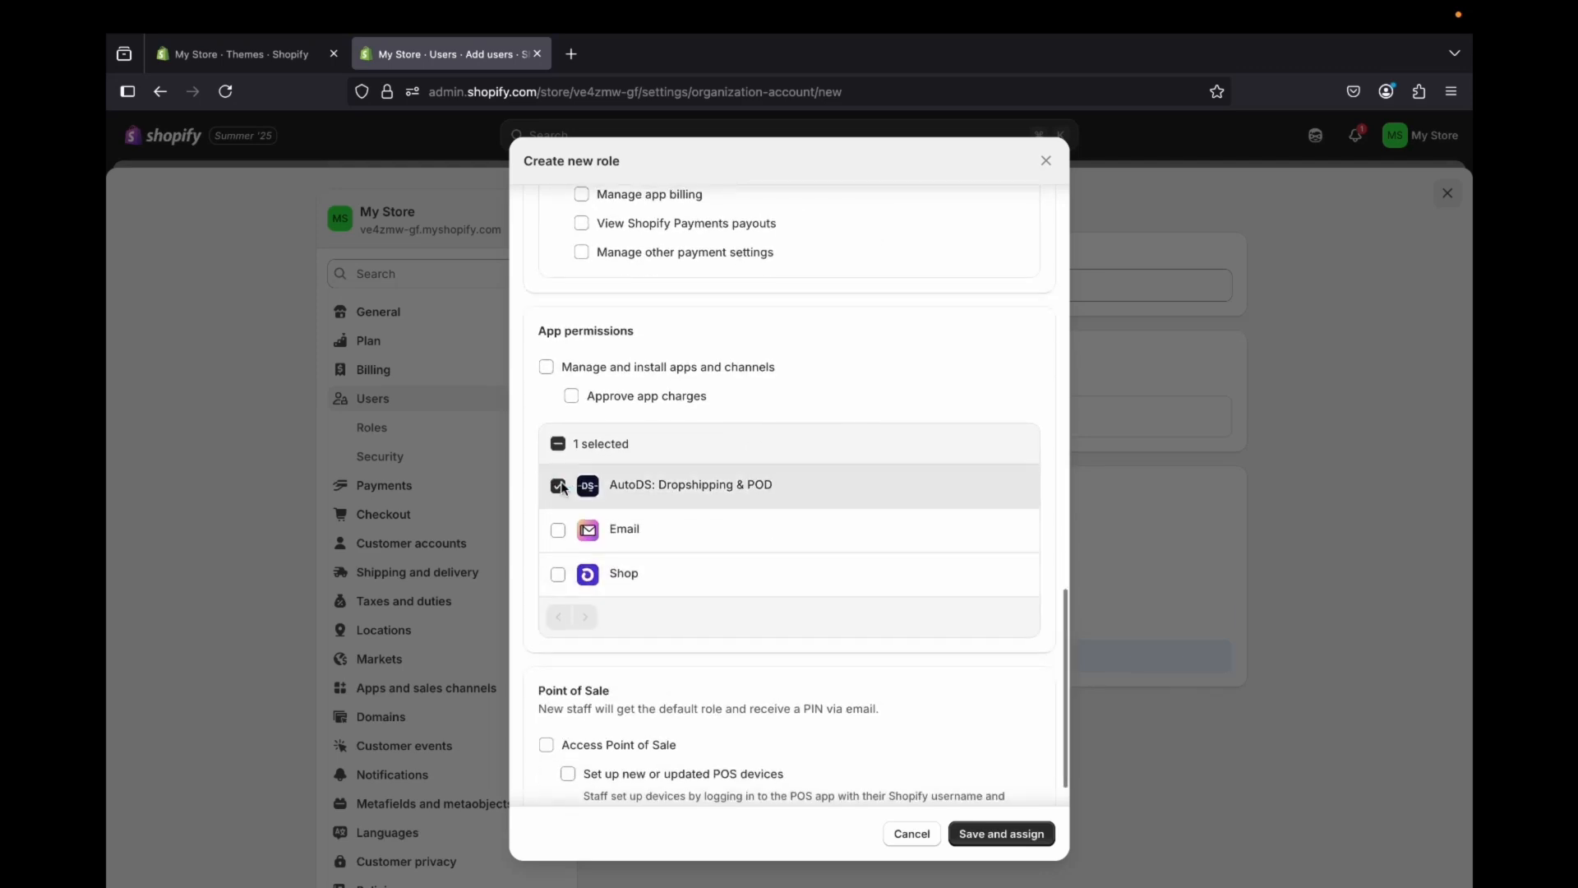
{"action": "scroll", "coordinate": [620, 568], "scroll_direction": "down", "scroll_amount": 1}
{"action": "left_click", "coordinate": [558, 482]}
{"action": "left_click", "coordinate": [557, 526]}
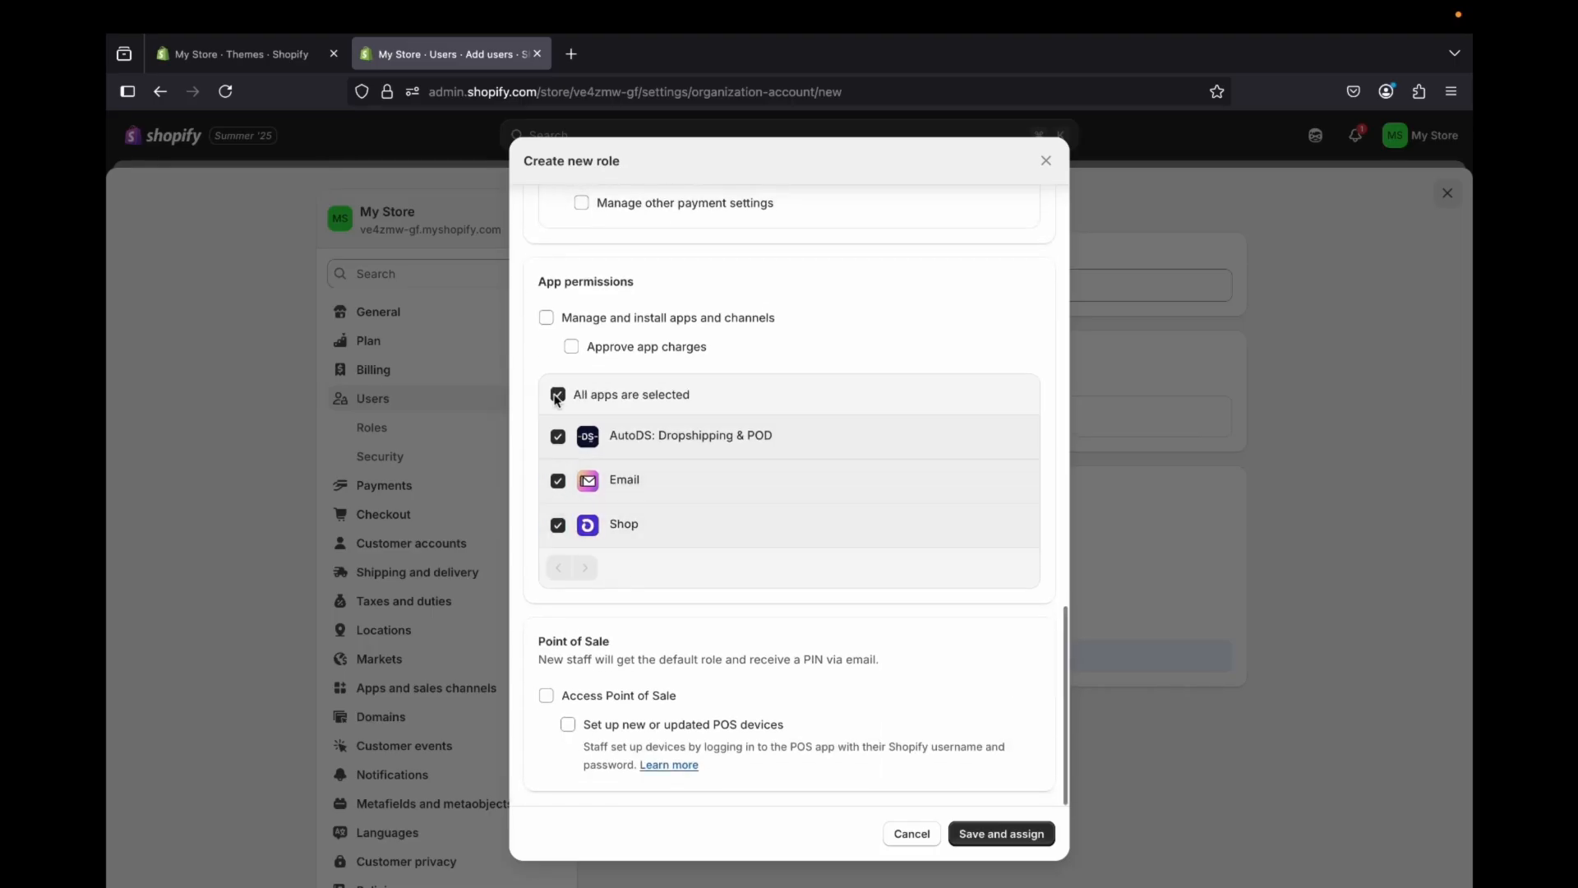
{"action": "left_click", "coordinate": [559, 394]}
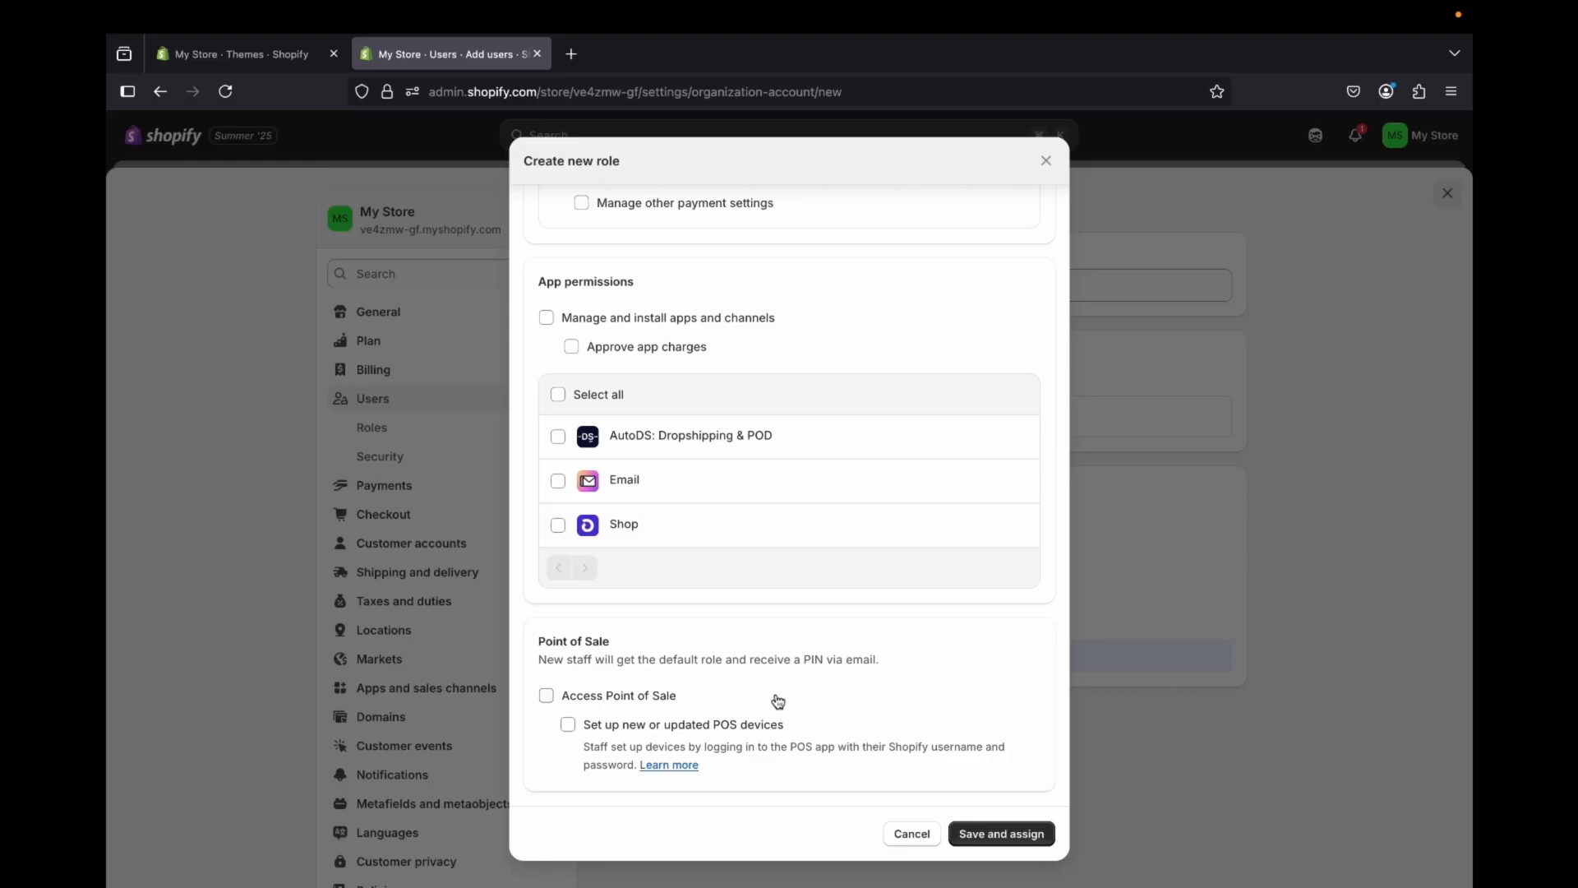
{"action": "left_click", "coordinate": [912, 834]}
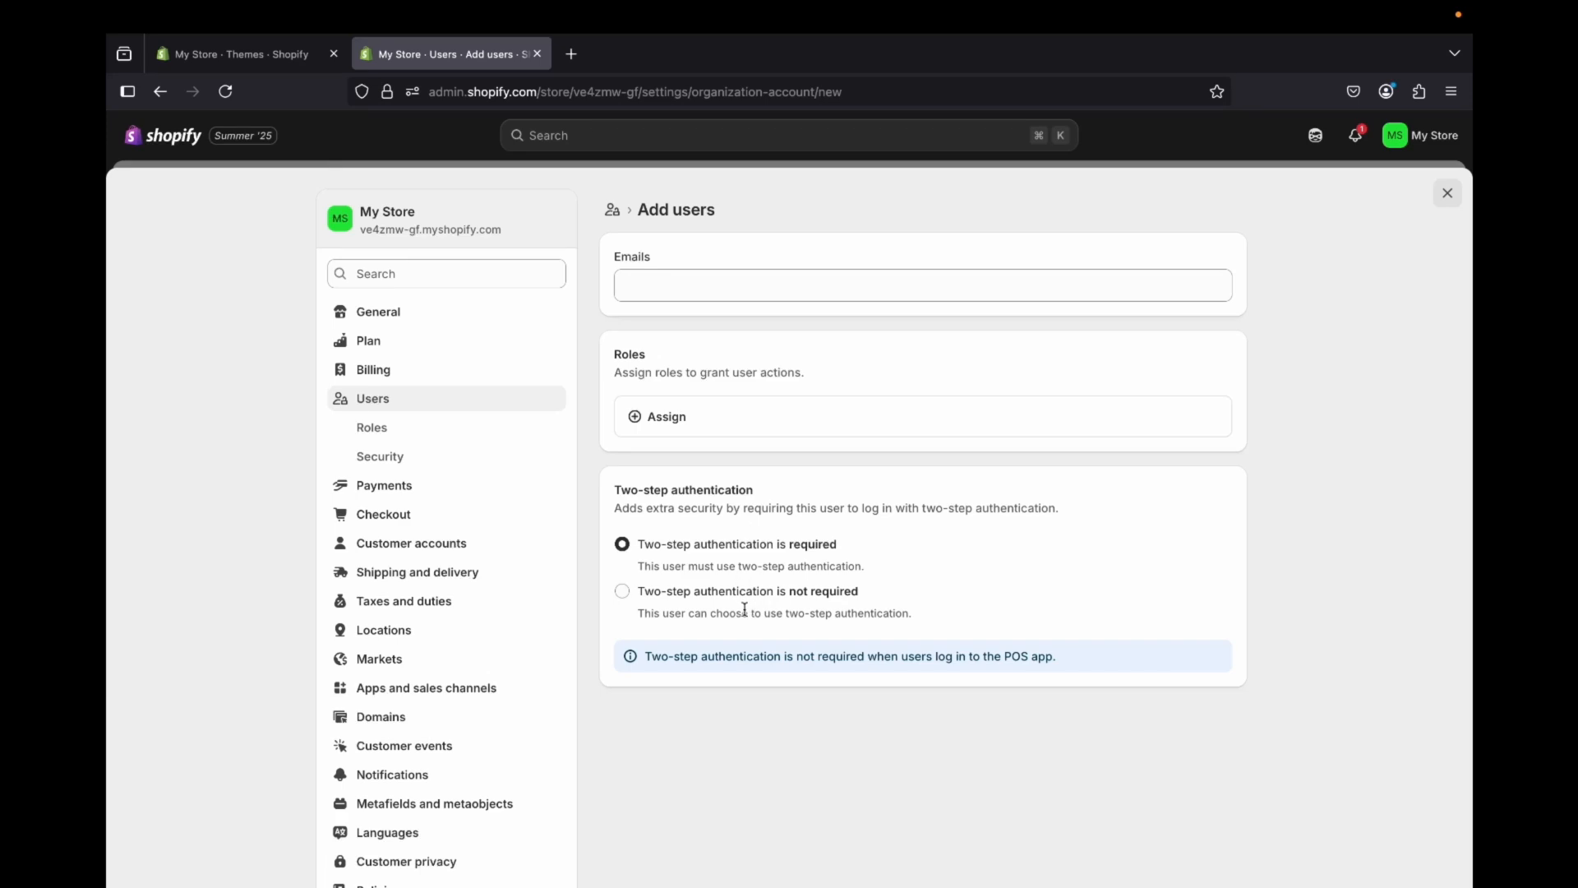
Step: Open the store's Roles list, select the Customer support role and deselect it again
{"action": "left_click", "coordinate": [425, 430]}
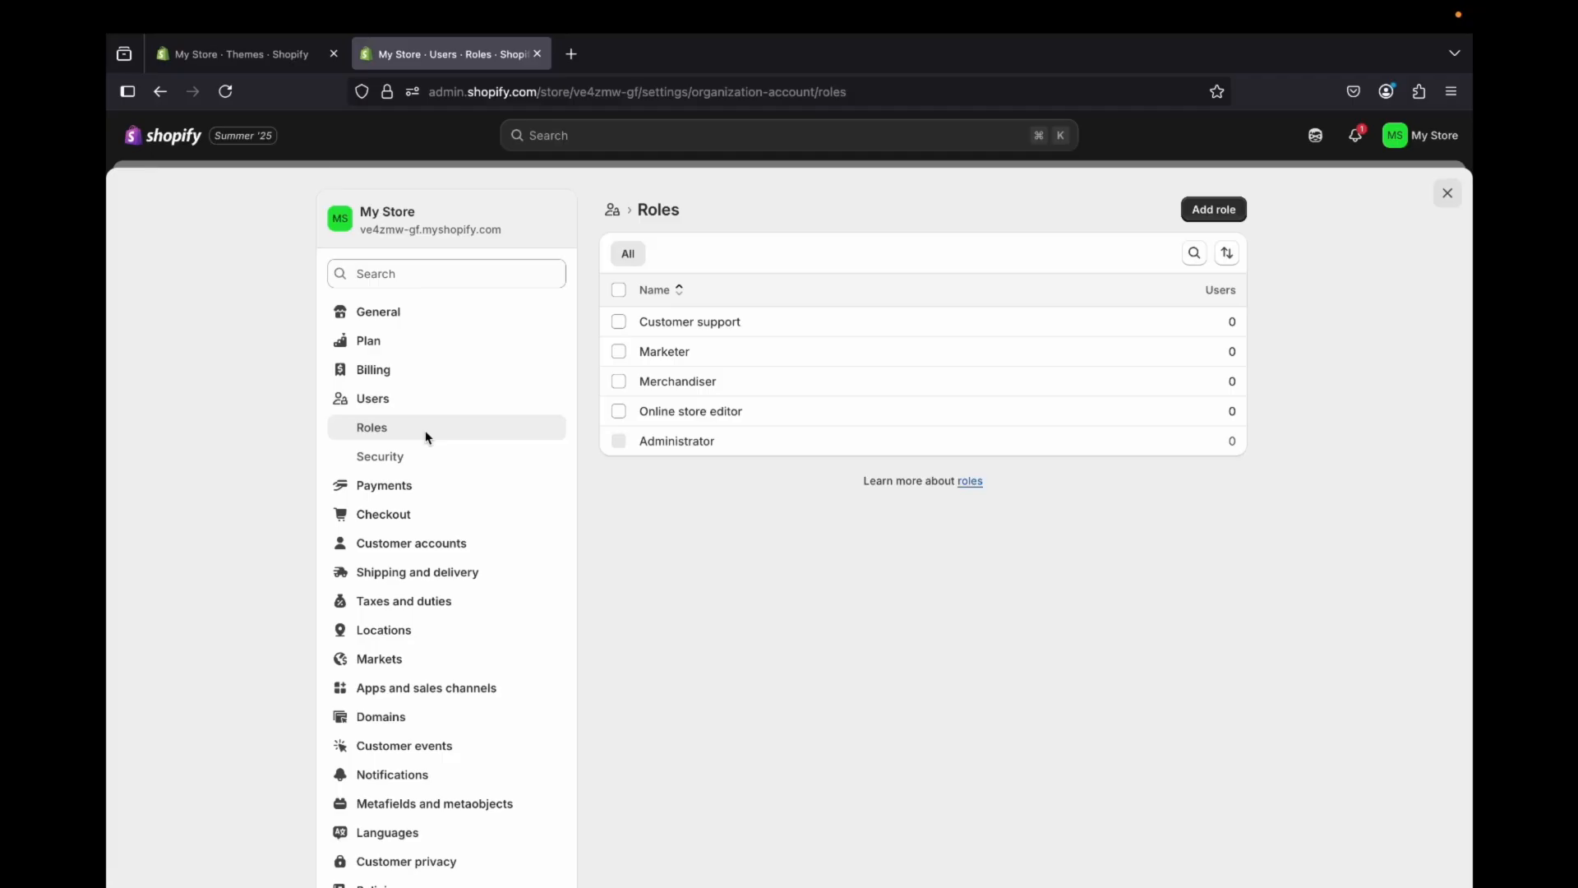
{"action": "left_click", "coordinate": [619, 322]}
{"action": "left_click", "coordinate": [618, 322]}
Step: Open the form for adding a role and review its name, description, store and app permission sections
{"action": "left_click", "coordinate": [1216, 215]}
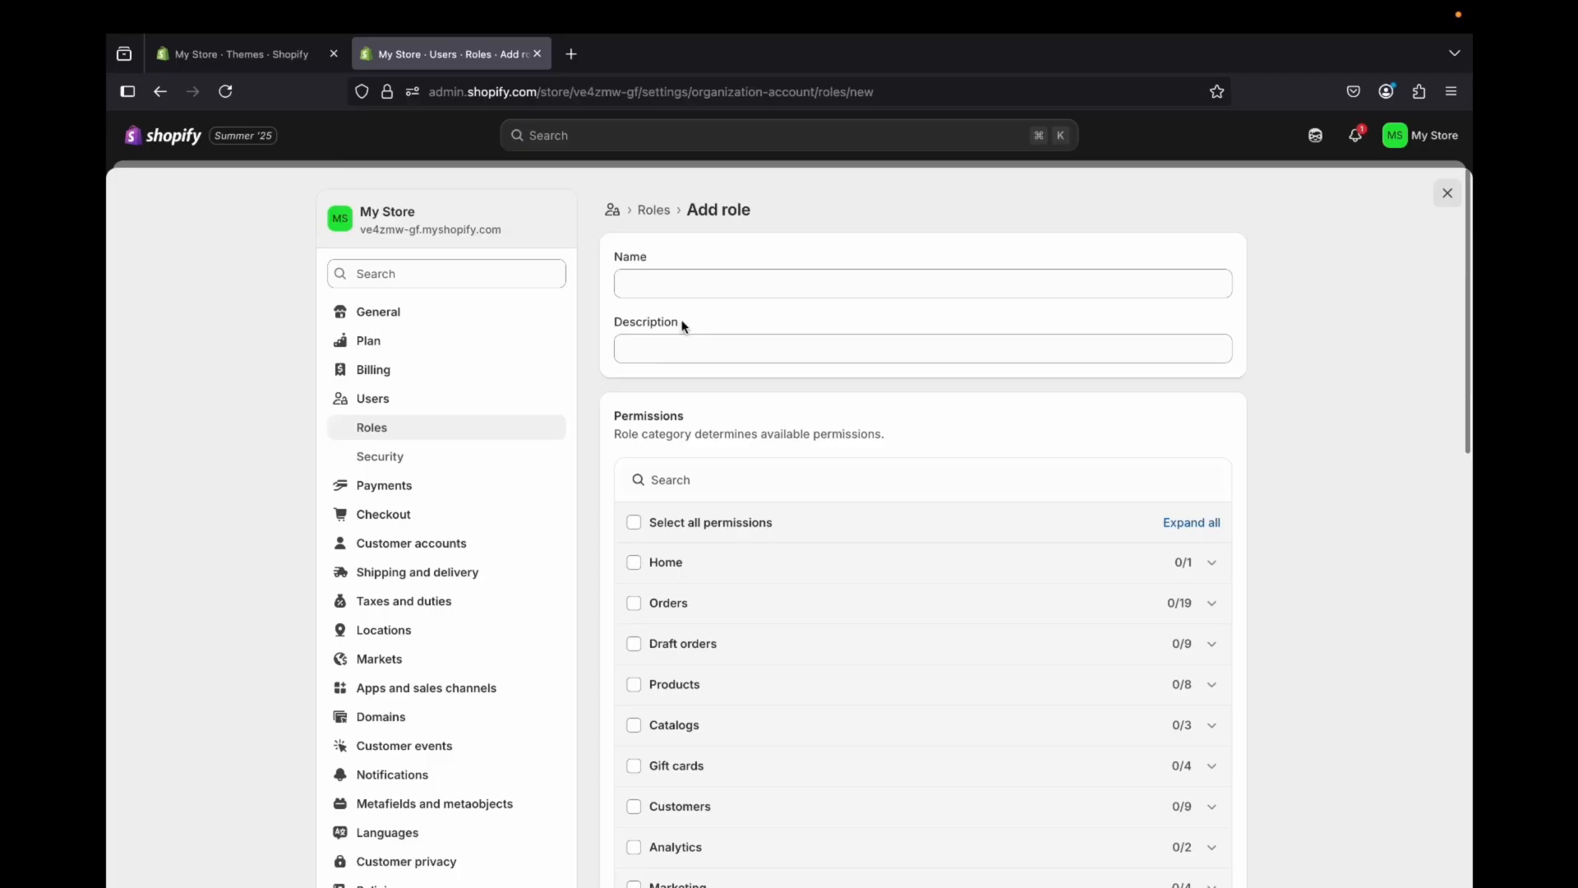
{"action": "left_click", "coordinate": [656, 281]}
{"action": "left_click", "coordinate": [646, 352]}
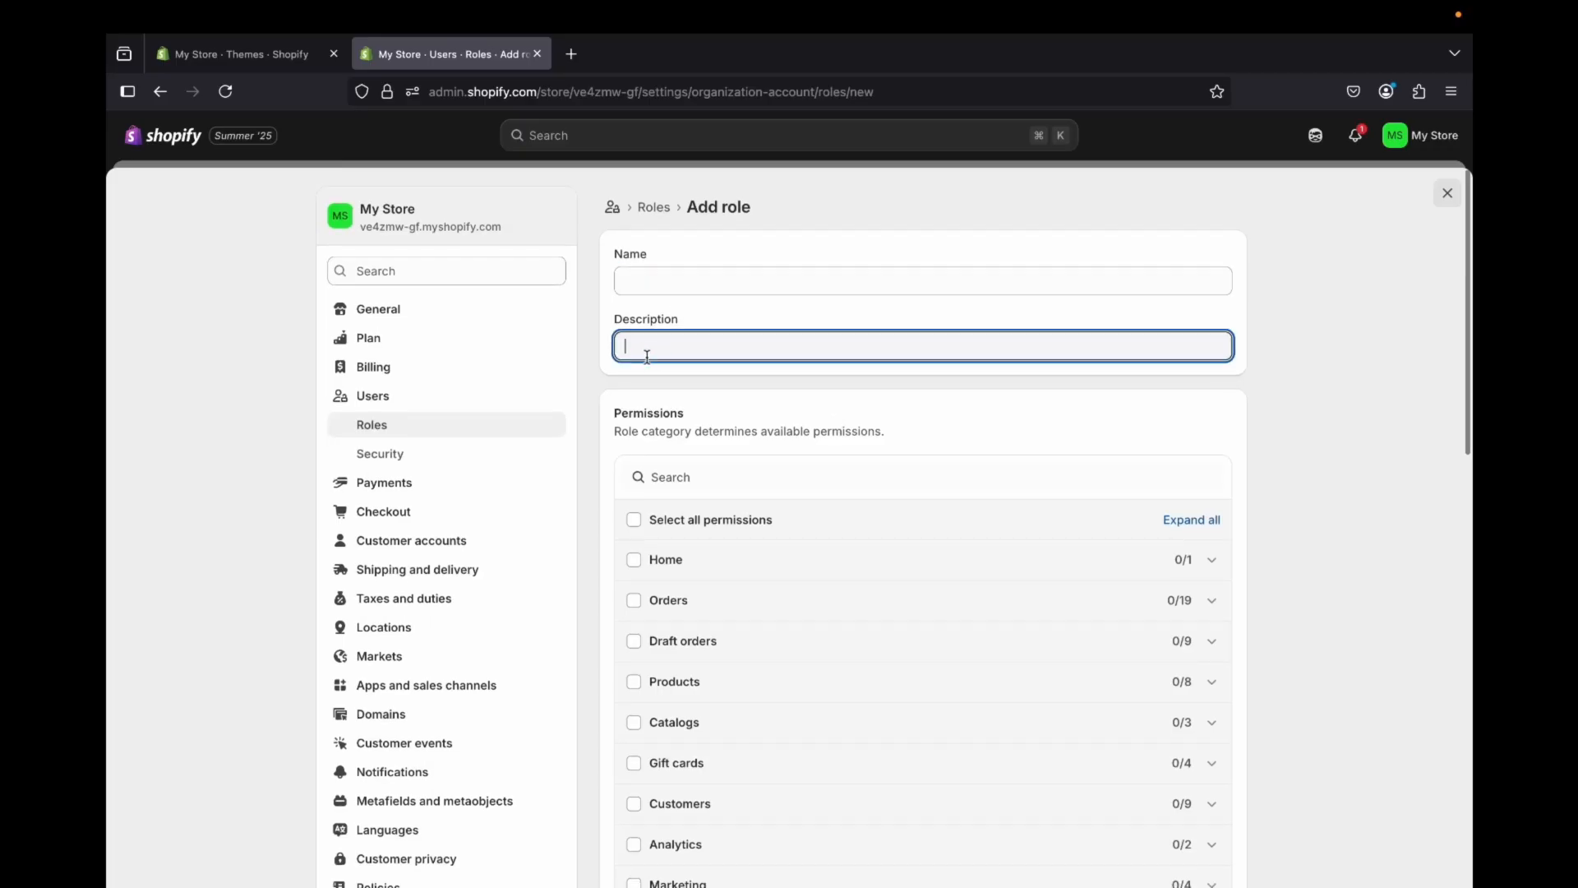
{"action": "scroll", "coordinate": [647, 357], "scroll_direction": "down", "scroll_amount": 4}
{"action": "scroll", "coordinate": [647, 357], "scroll_direction": "down", "scroll_amount": 8}
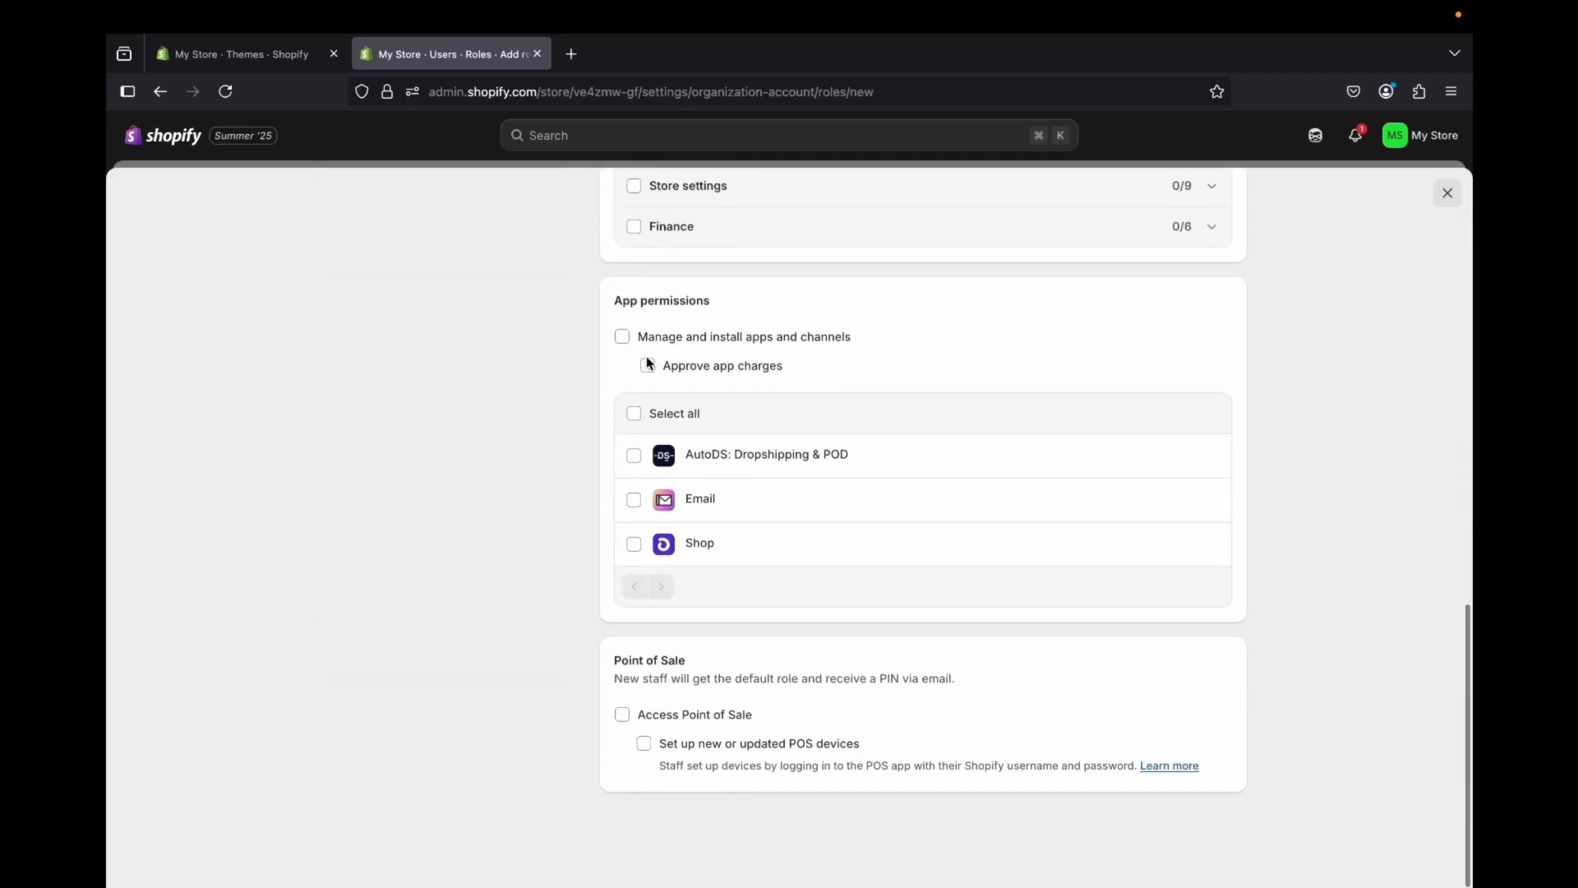
{"action": "scroll", "coordinate": [647, 356], "scroll_direction": "up", "scroll_amount": 15}
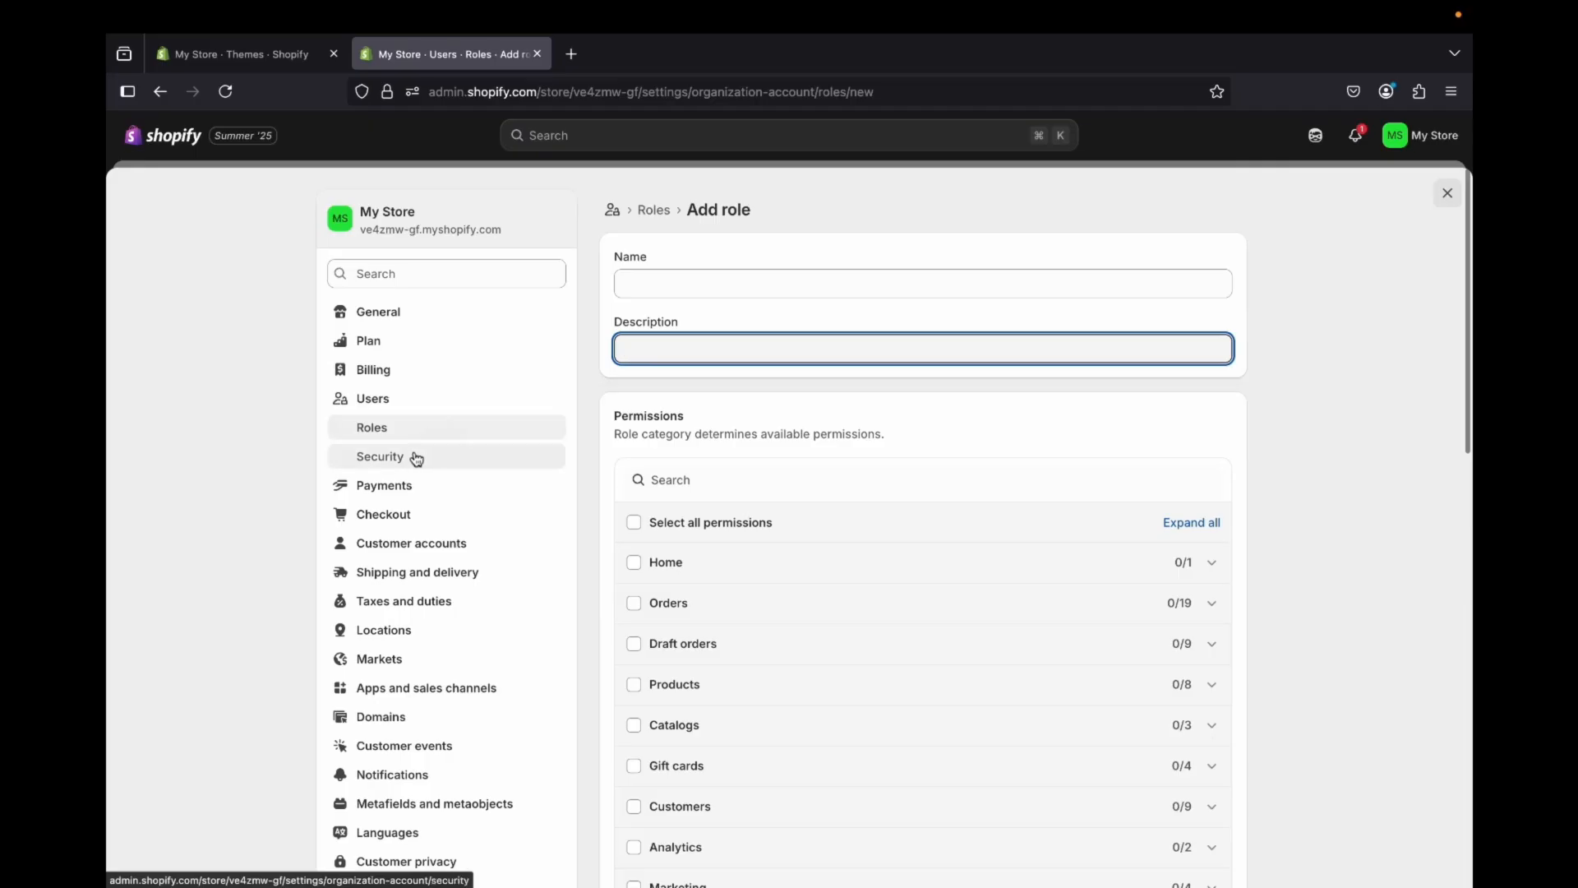
Step: View the user management activity log in the Security settings and return to the Security page
{"action": "left_click", "coordinate": [415, 457]}
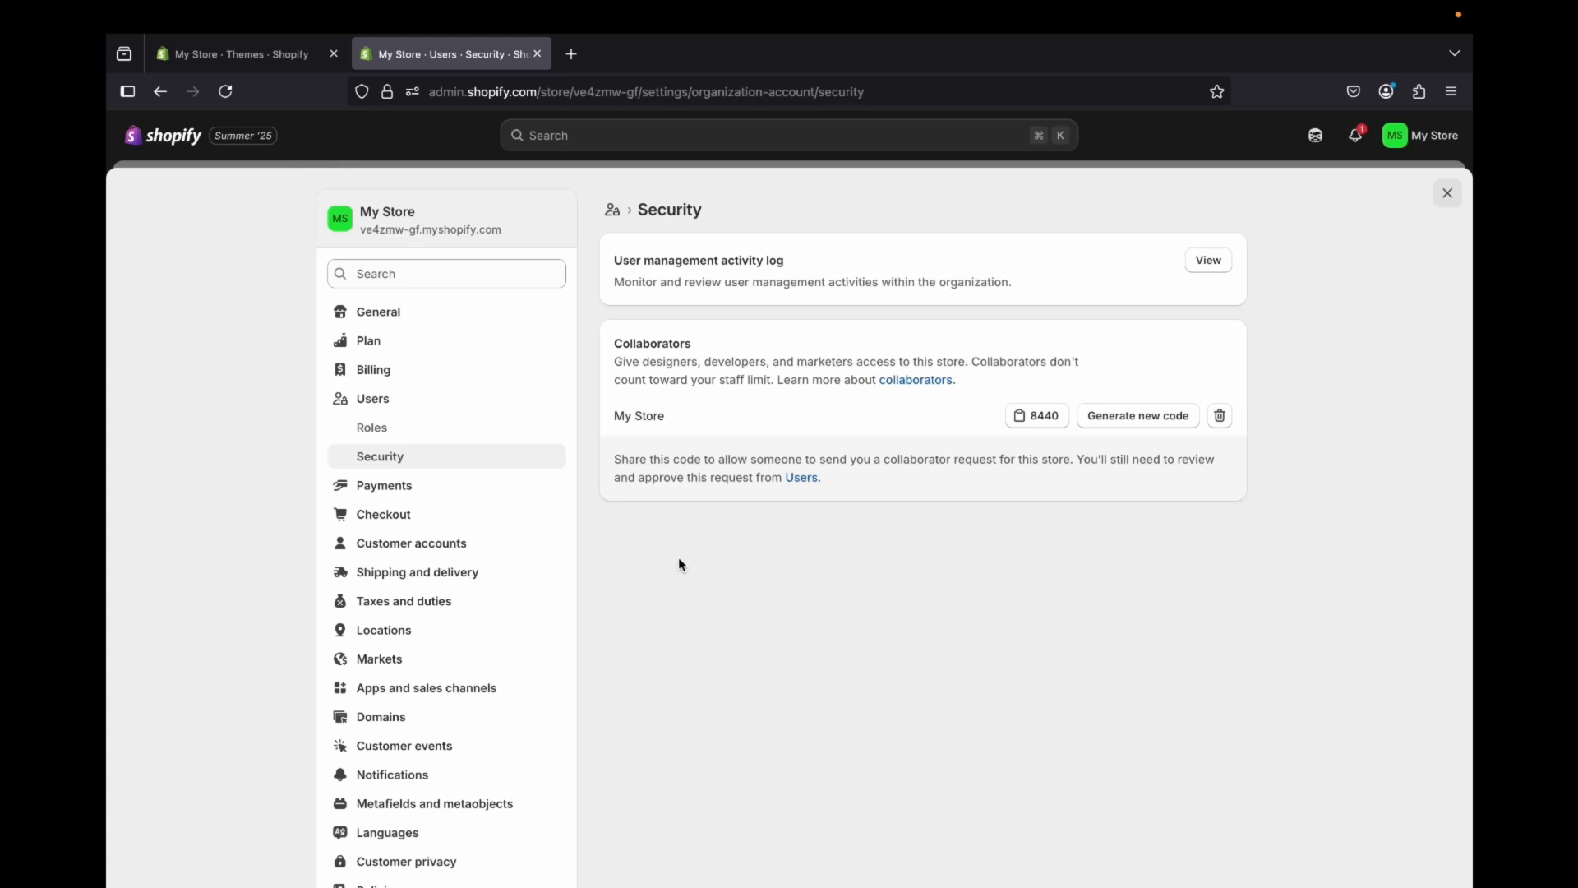
{"action": "left_click", "coordinate": [1208, 260]}
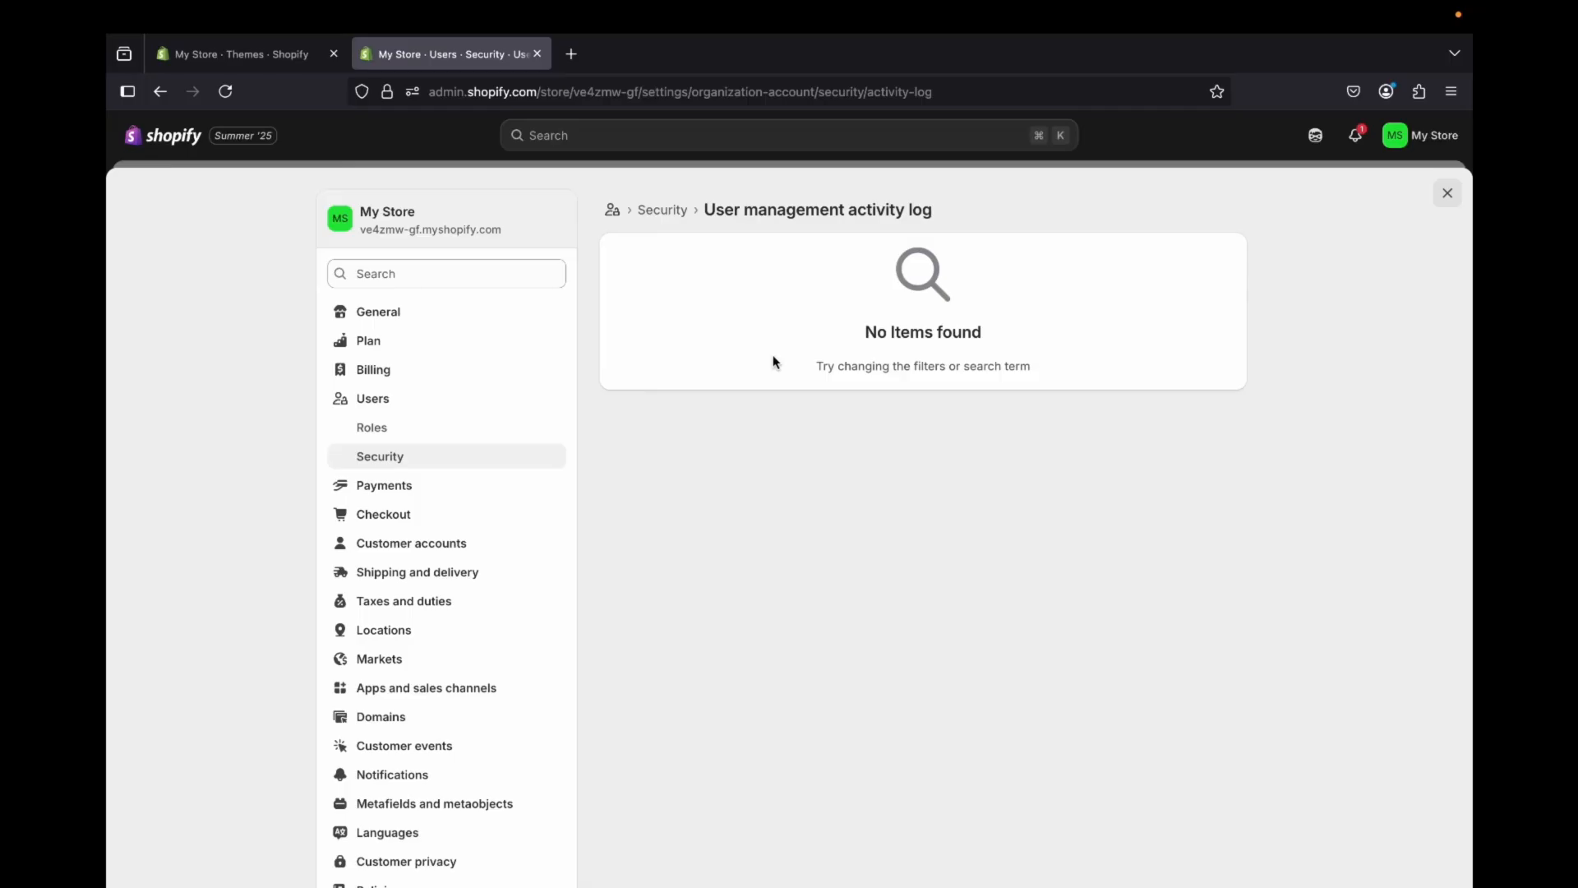
{"action": "left_click", "coordinate": [419, 455]}
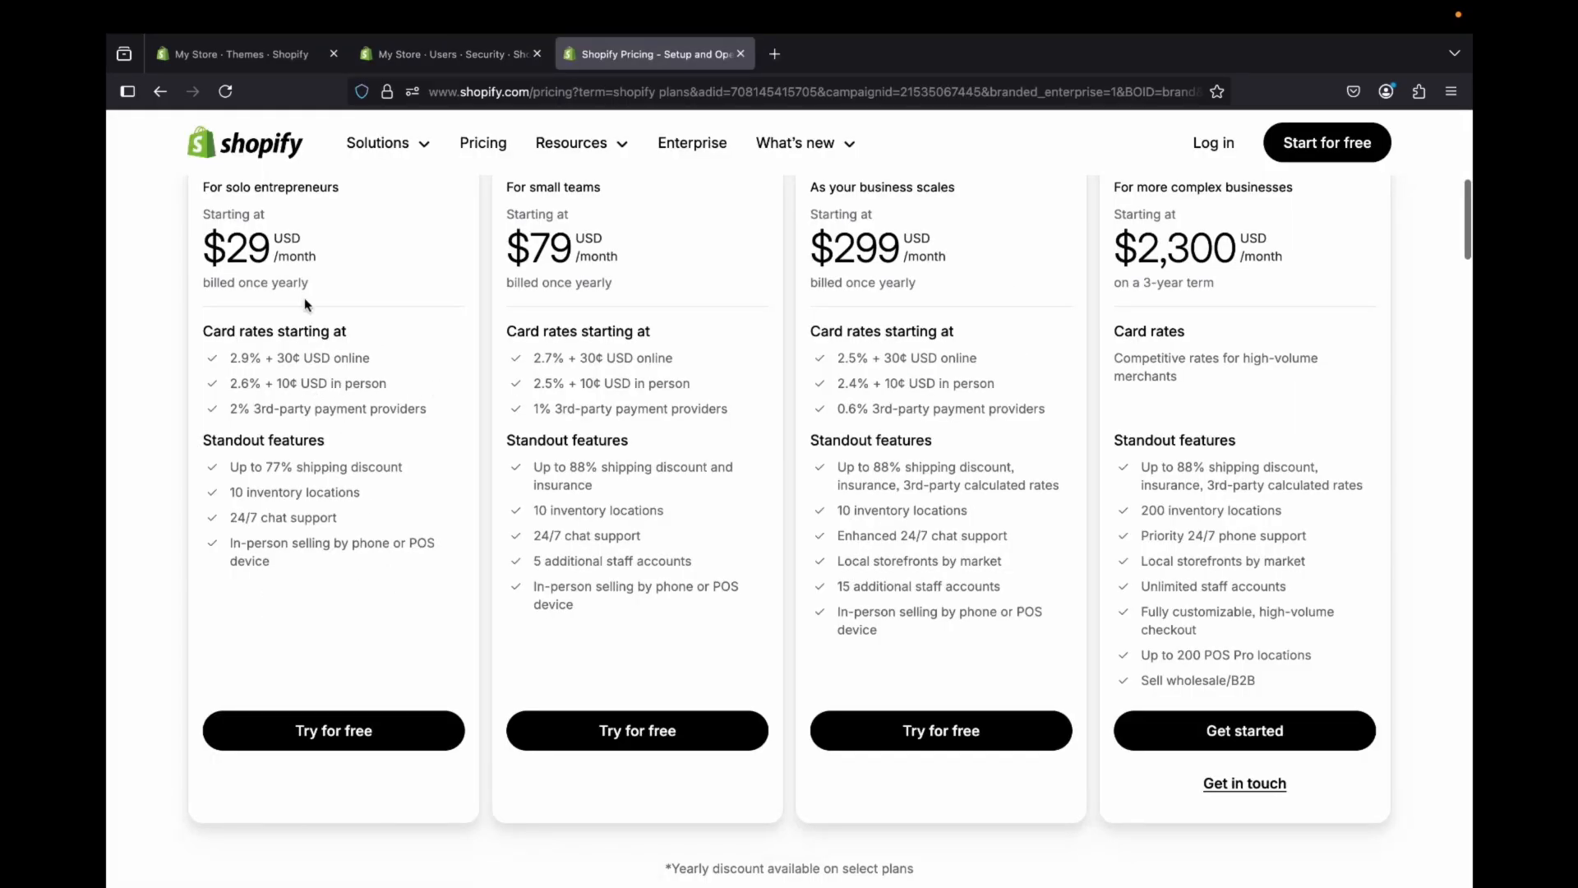
Step: Compare the plans on the Shopify pricing page and highlight the Grow plan's additional staff accounts
{"action": "scroll", "coordinate": [304, 297], "scroll_direction": "up", "scroll_amount": 1}
{"action": "scroll", "coordinate": [304, 297], "scroll_direction": "down", "scroll_amount": 1}
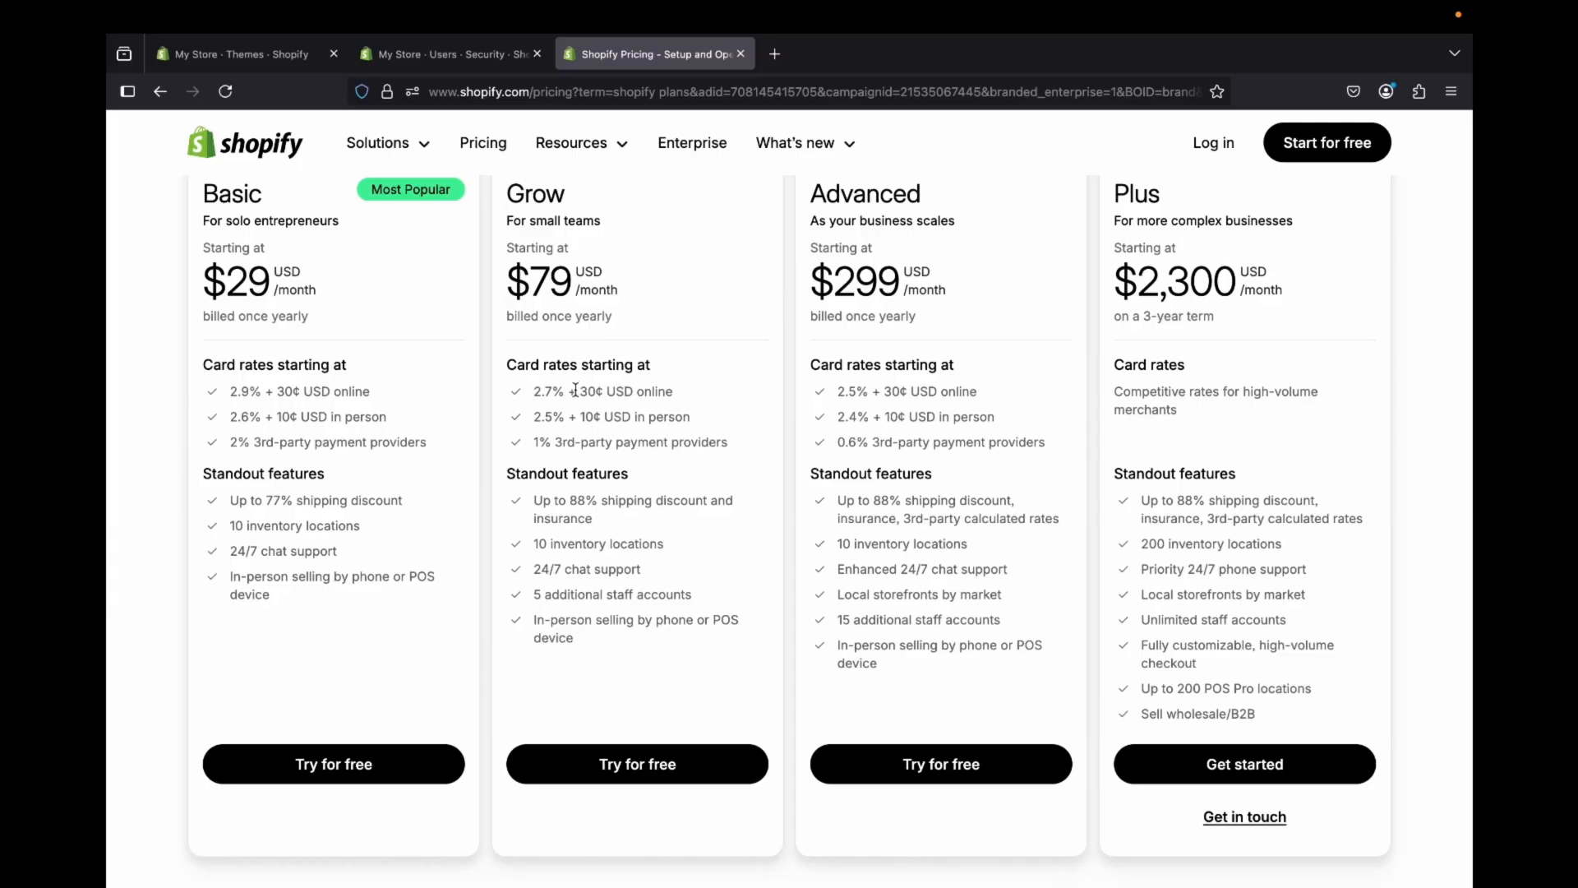
{"action": "left_click", "coordinate": [538, 596]}
{"action": "left_click_drag", "start_coordinate": [539, 596], "coordinate": [705, 599]}
Step: Switch back to the store's Security settings and highlight the note on collaborators and the staff limit
{"action": "left_click", "coordinate": [441, 61]}
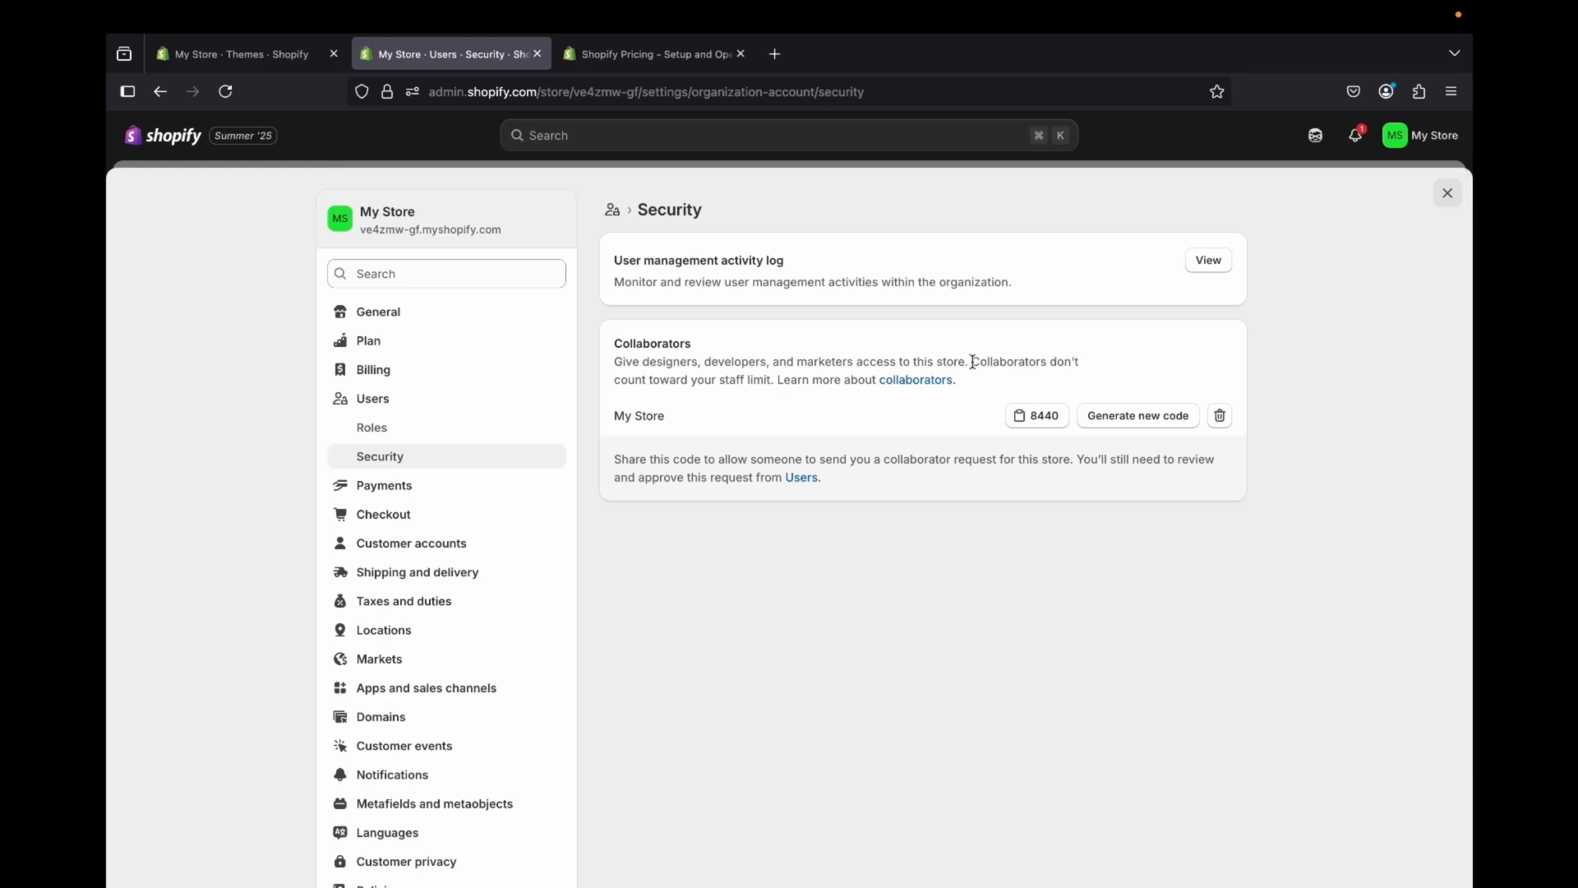
{"action": "left_click_drag", "start_coordinate": [973, 370], "coordinate": [776, 378]}
{"action": "left_click", "coordinate": [773, 407]}
Step: Highlight the Advanced plan's additional staff accounts on the pricing page and return to the store's settings
{"action": "left_click", "coordinate": [641, 57]}
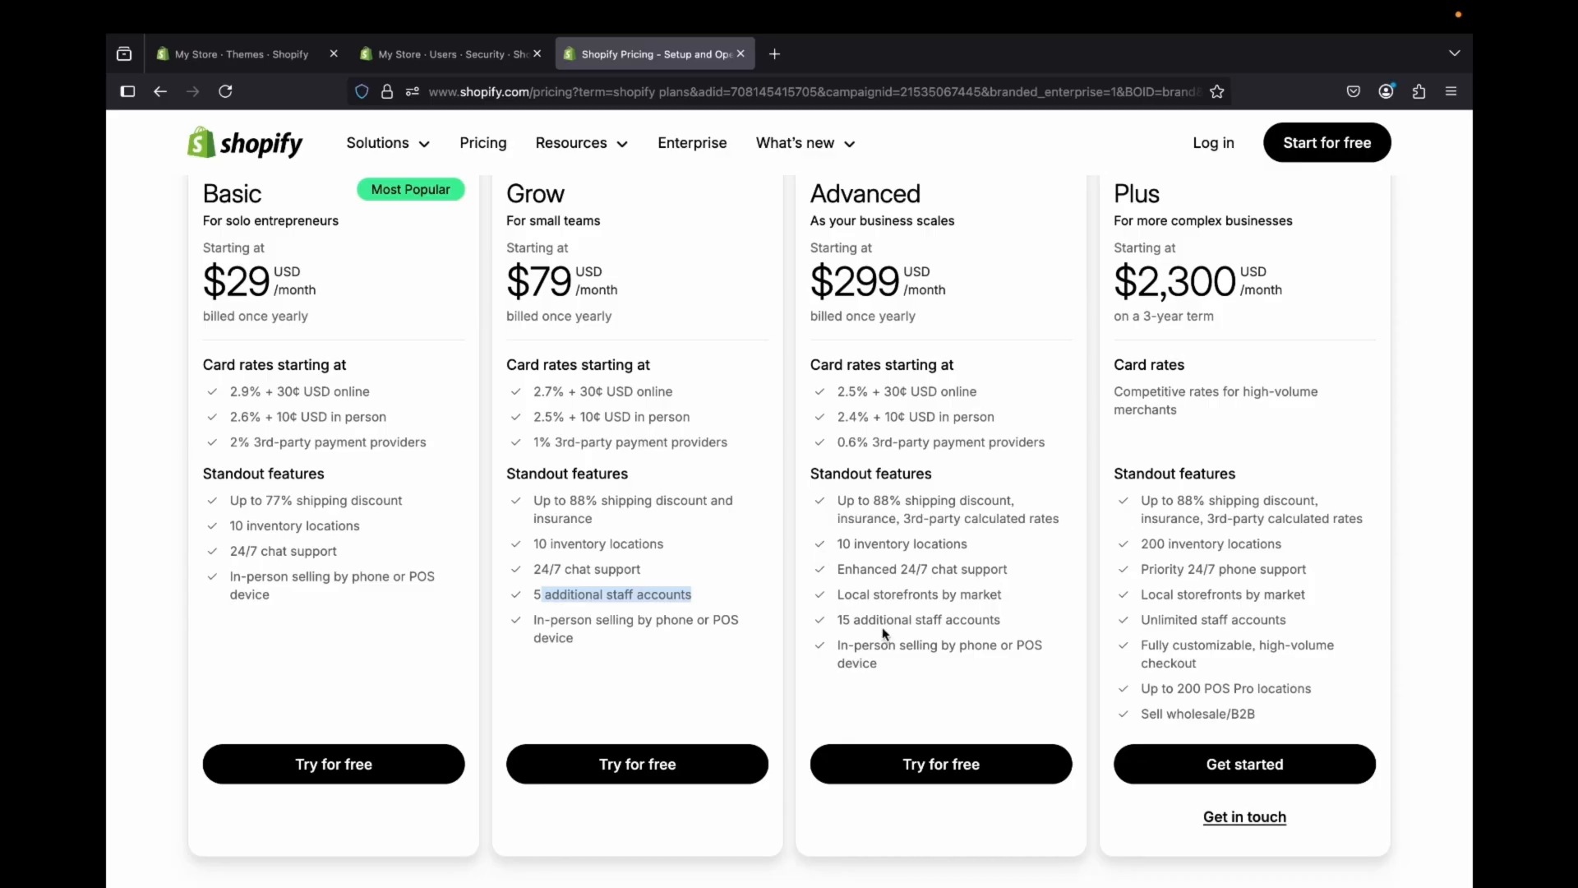
{"action": "left_click_drag", "start_coordinate": [836, 620], "coordinate": [1021, 627]}
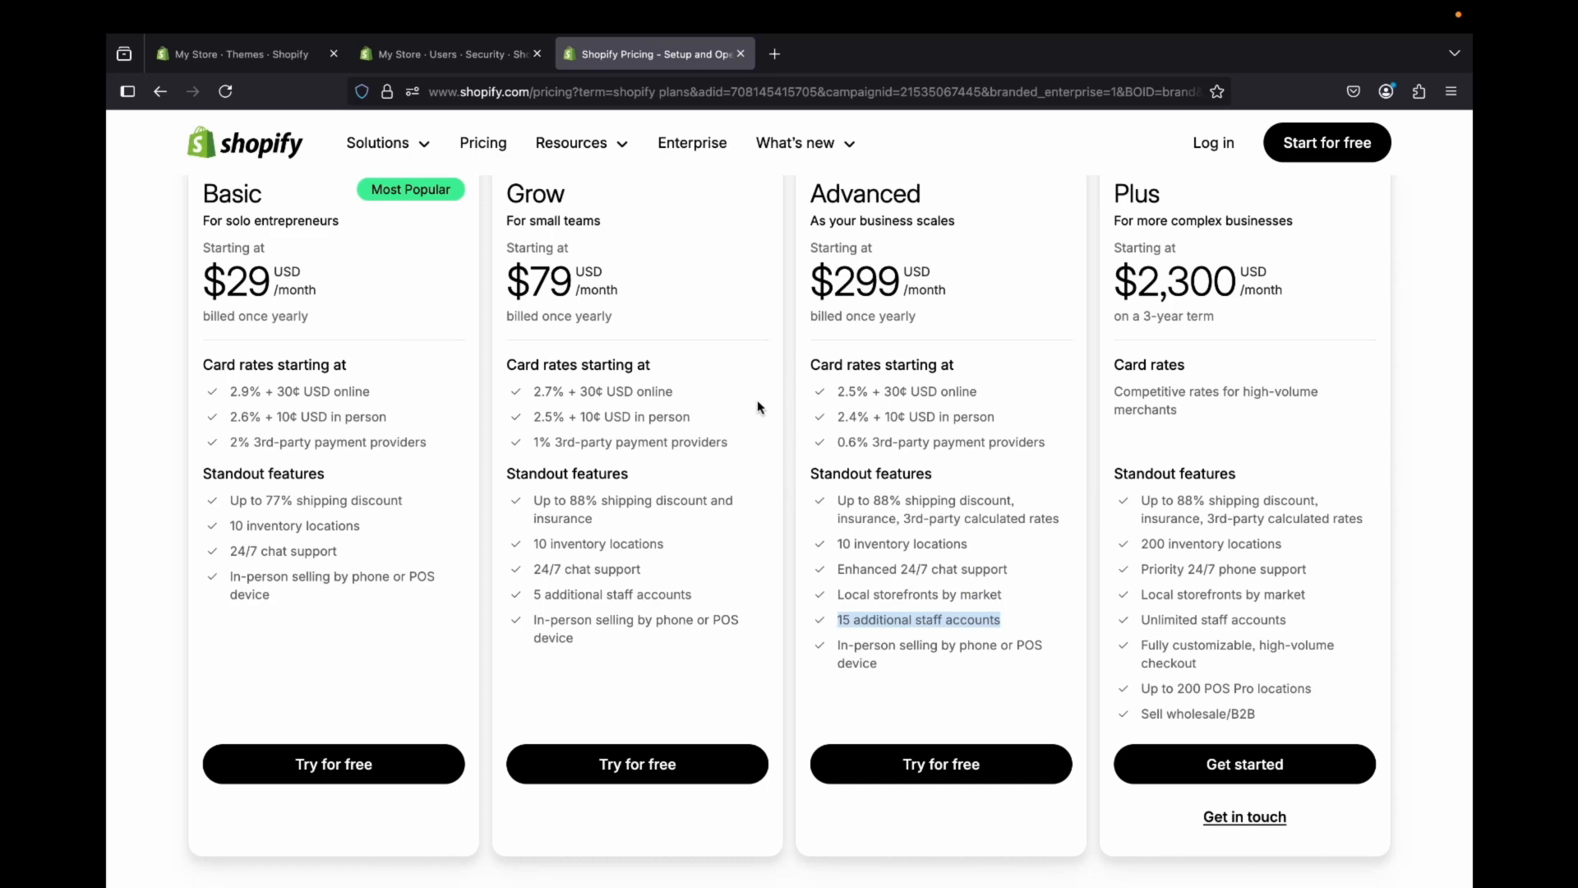
{"action": "left_click", "coordinate": [444, 54]}
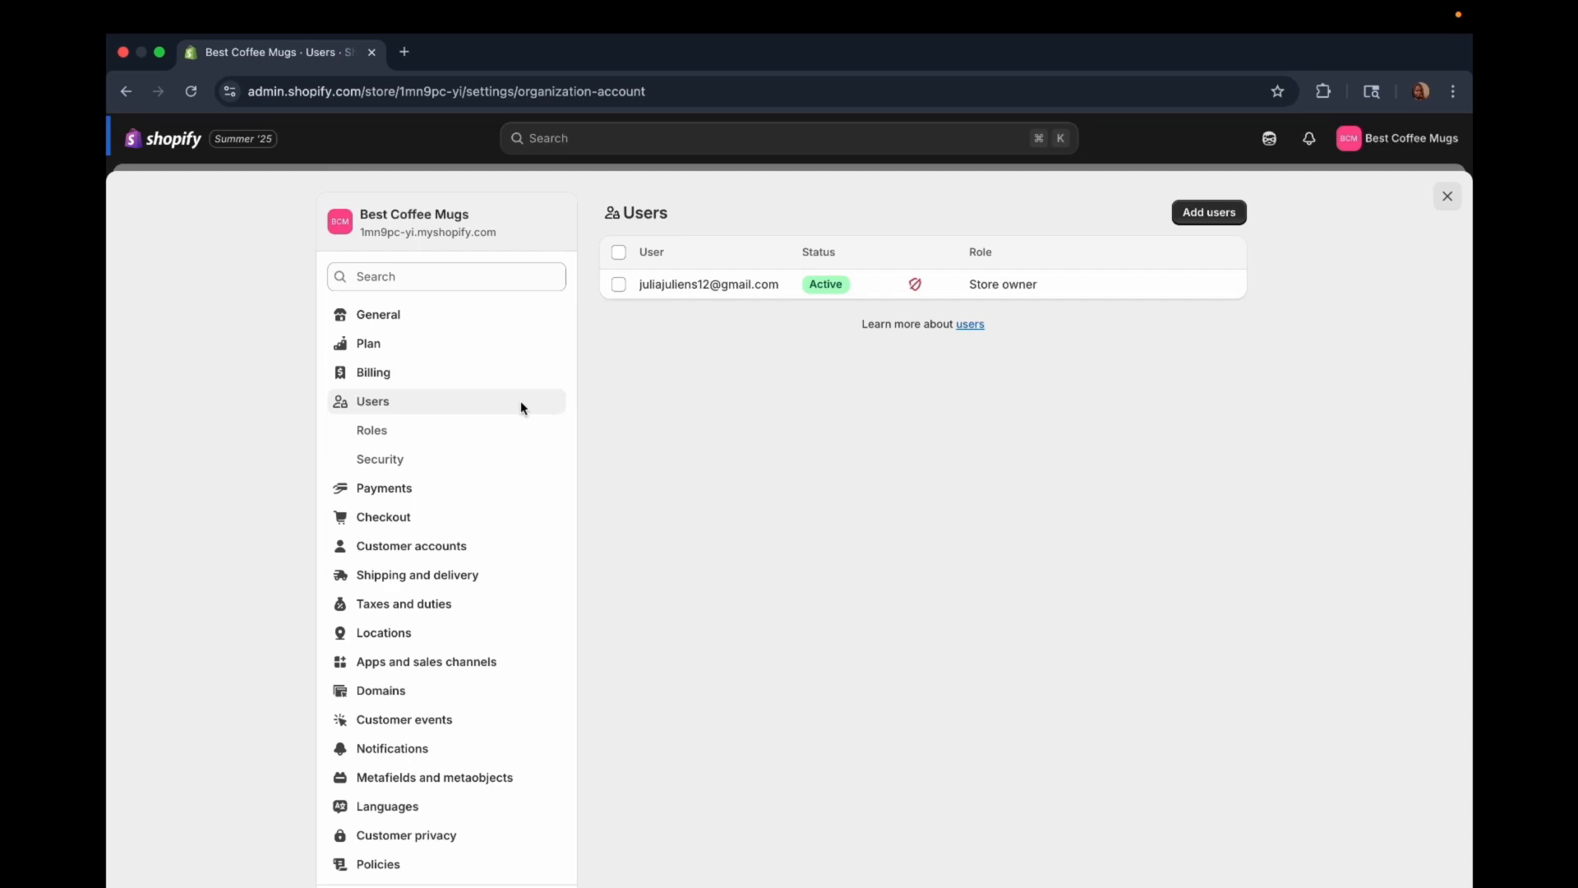
Step: Try to add users to the Best Coffee Mugs store, view the plan pricing and close the pricing page
{"action": "left_click", "coordinate": [1210, 216]}
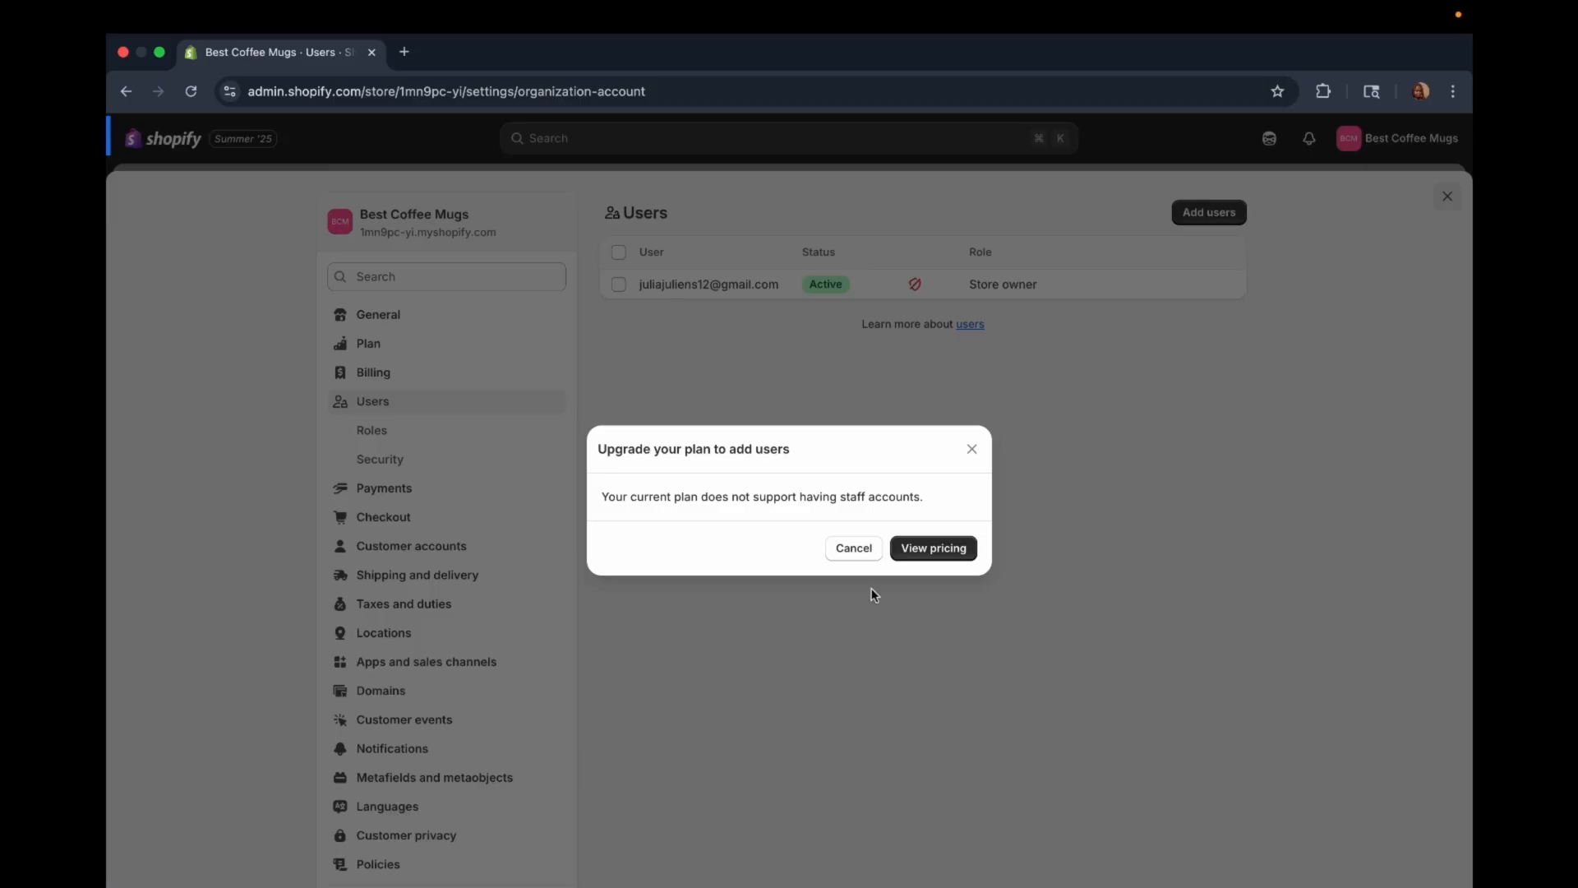
{"action": "left_click", "coordinate": [917, 552]}
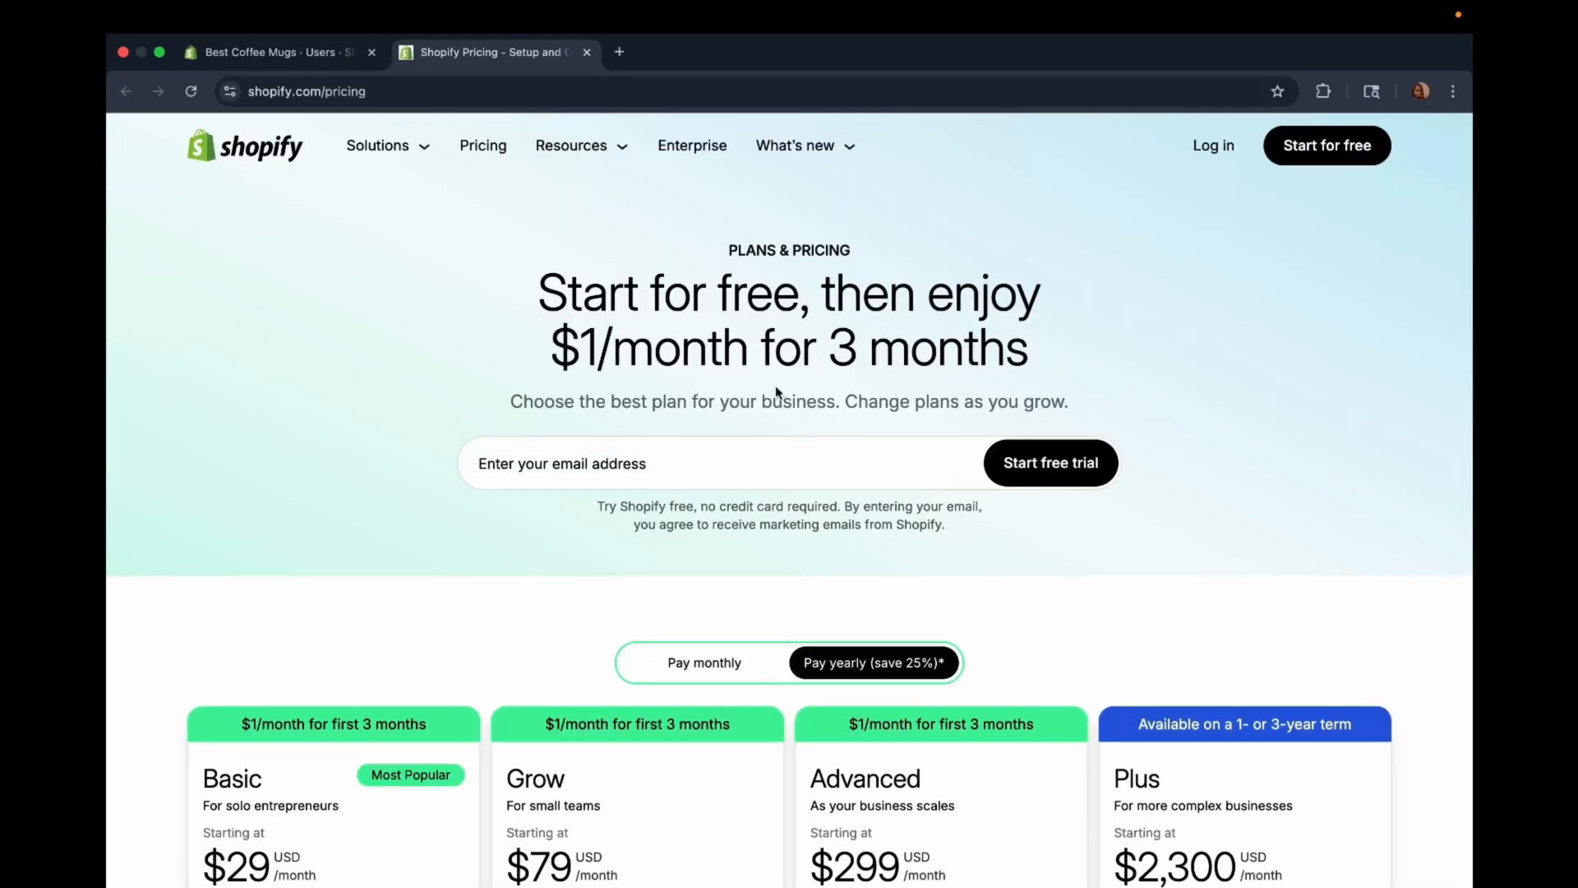
{"action": "scroll", "coordinate": [768, 394], "scroll_direction": "down", "scroll_amount": 15}
{"action": "scroll", "coordinate": [776, 392], "scroll_direction": "up", "scroll_amount": 5}
{"action": "scroll", "coordinate": [776, 392], "scroll_direction": "up", "scroll_amount": 3}
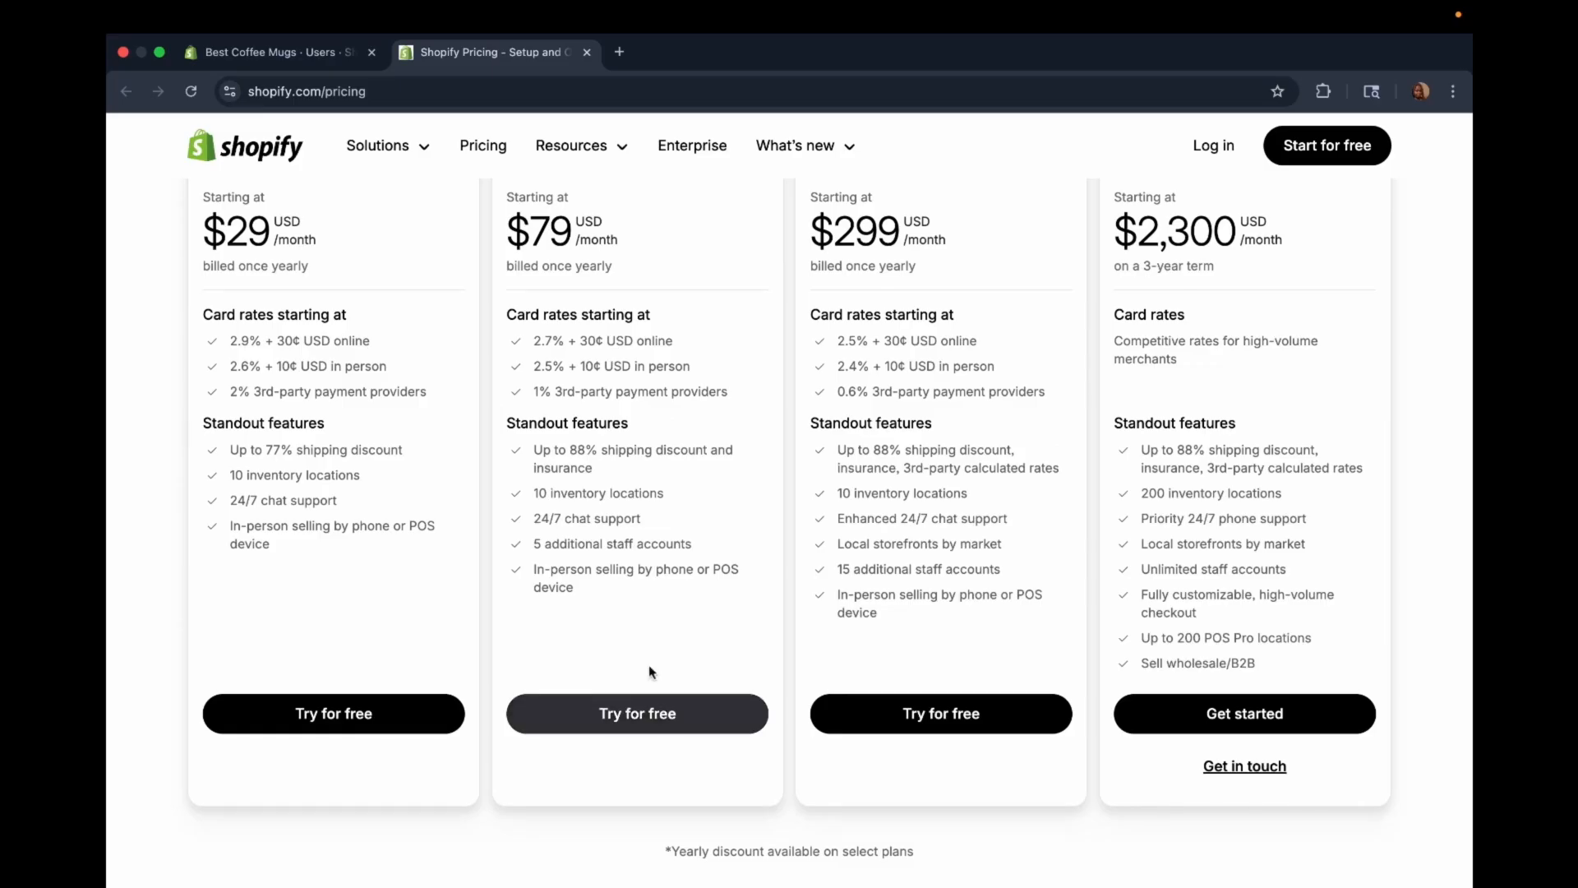
{"action": "key", "text": "super+w"}
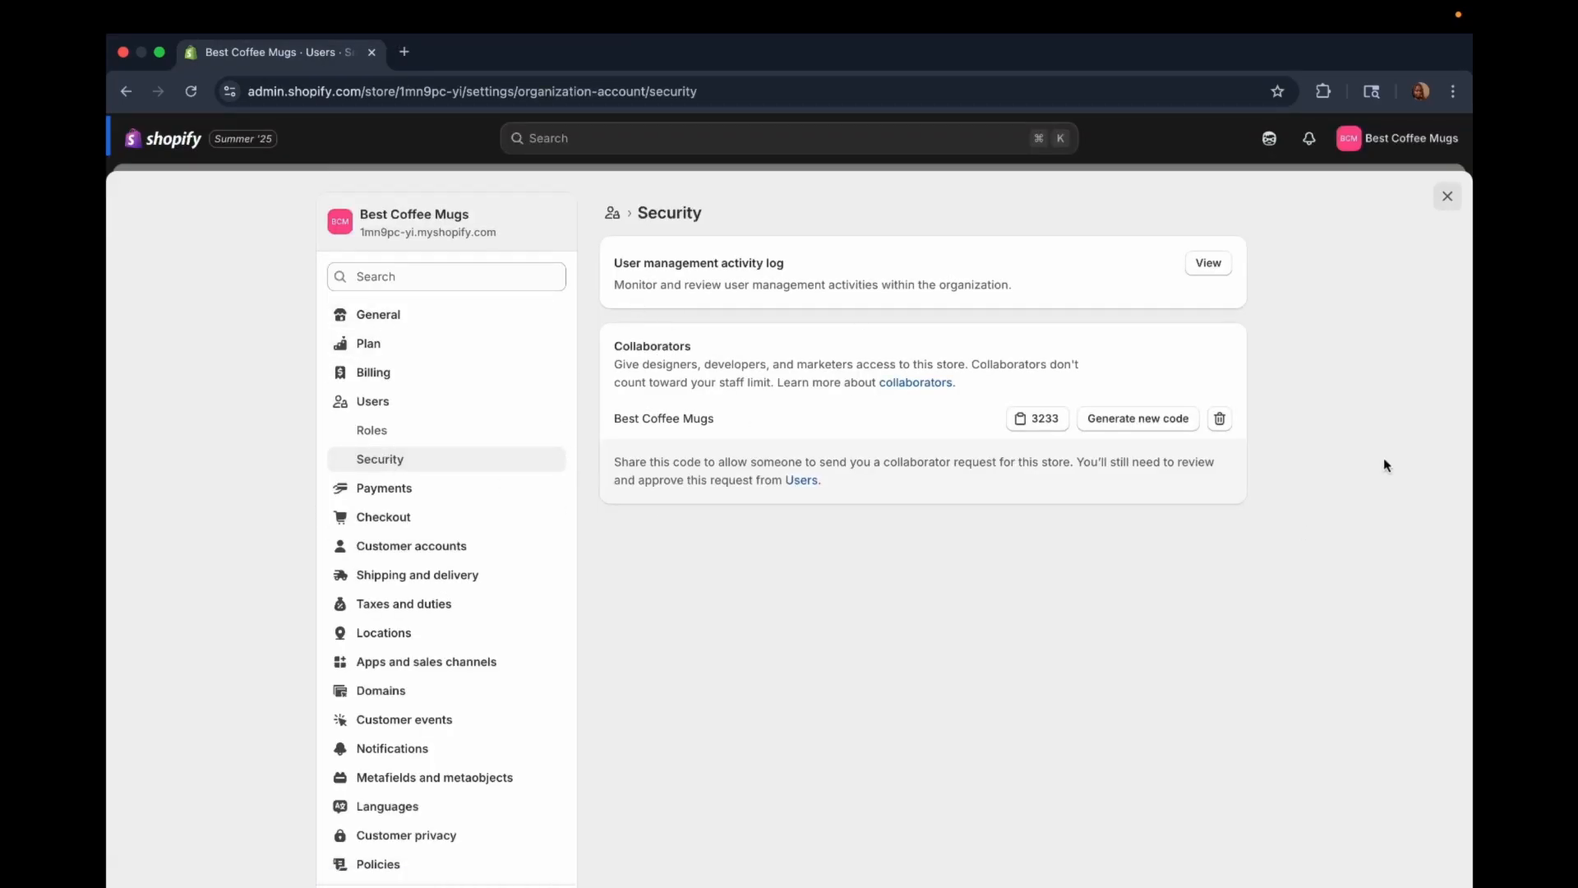
Step: Review the Best Coffee Mugs collaborator code entry in the Security settings and open the linked Users page
{"action": "left_click", "coordinate": [384, 429]}
{"action": "left_click", "coordinate": [394, 459]}
{"action": "left_click_drag", "start_coordinate": [1022, 397], "coordinate": [1022, 430]}
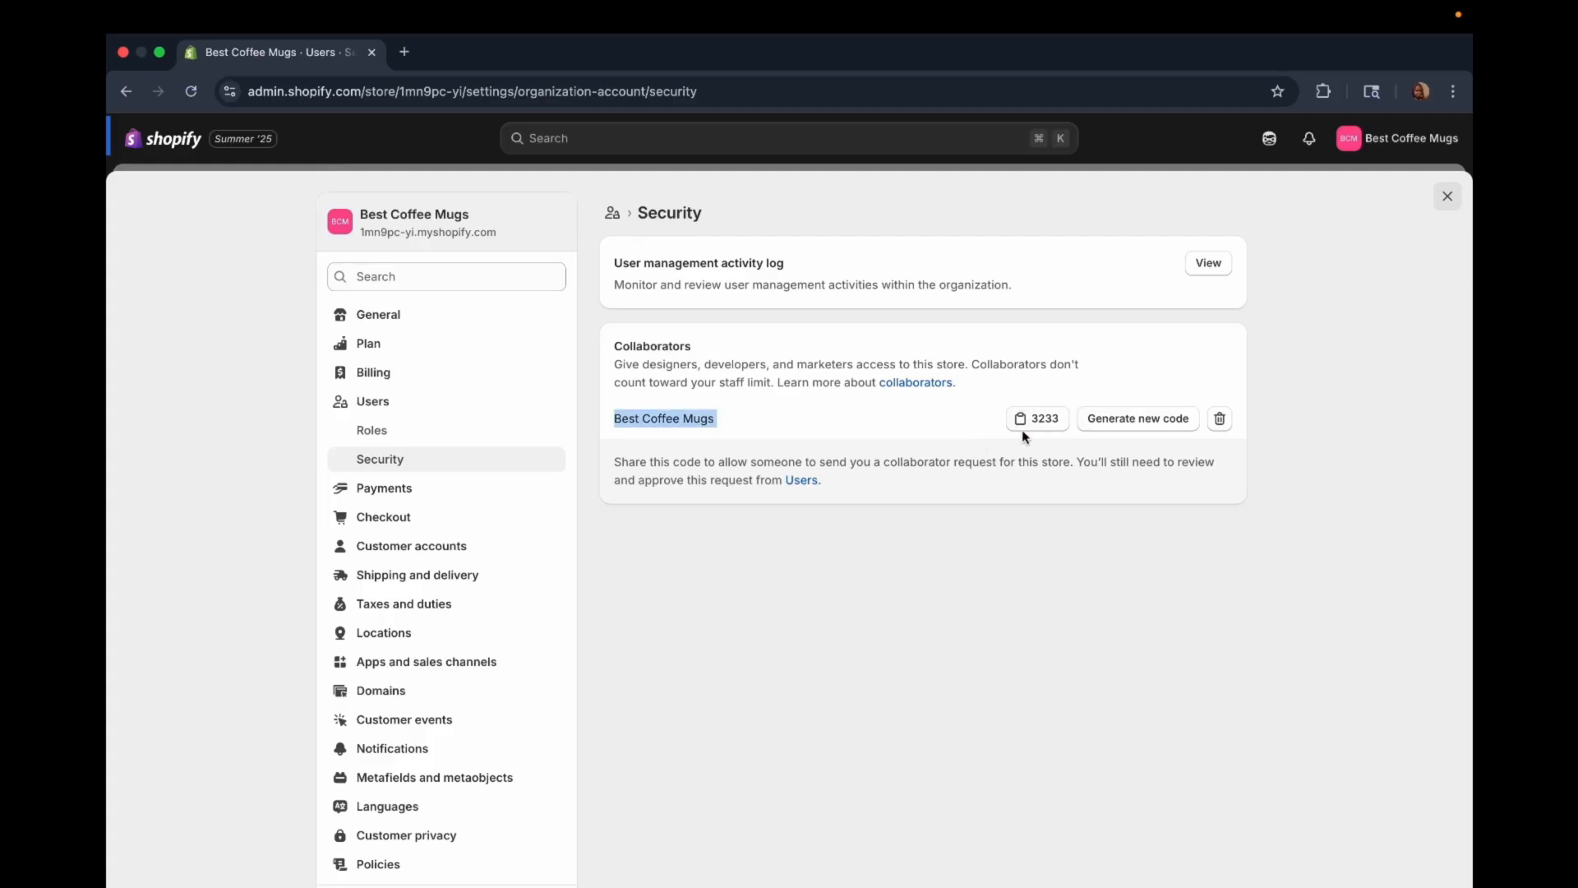
{"action": "left_click", "coordinate": [783, 416]}
{"action": "left_click_drag", "start_coordinate": [731, 420], "coordinate": [606, 425]}
{"action": "left_click", "coordinate": [1029, 434]}
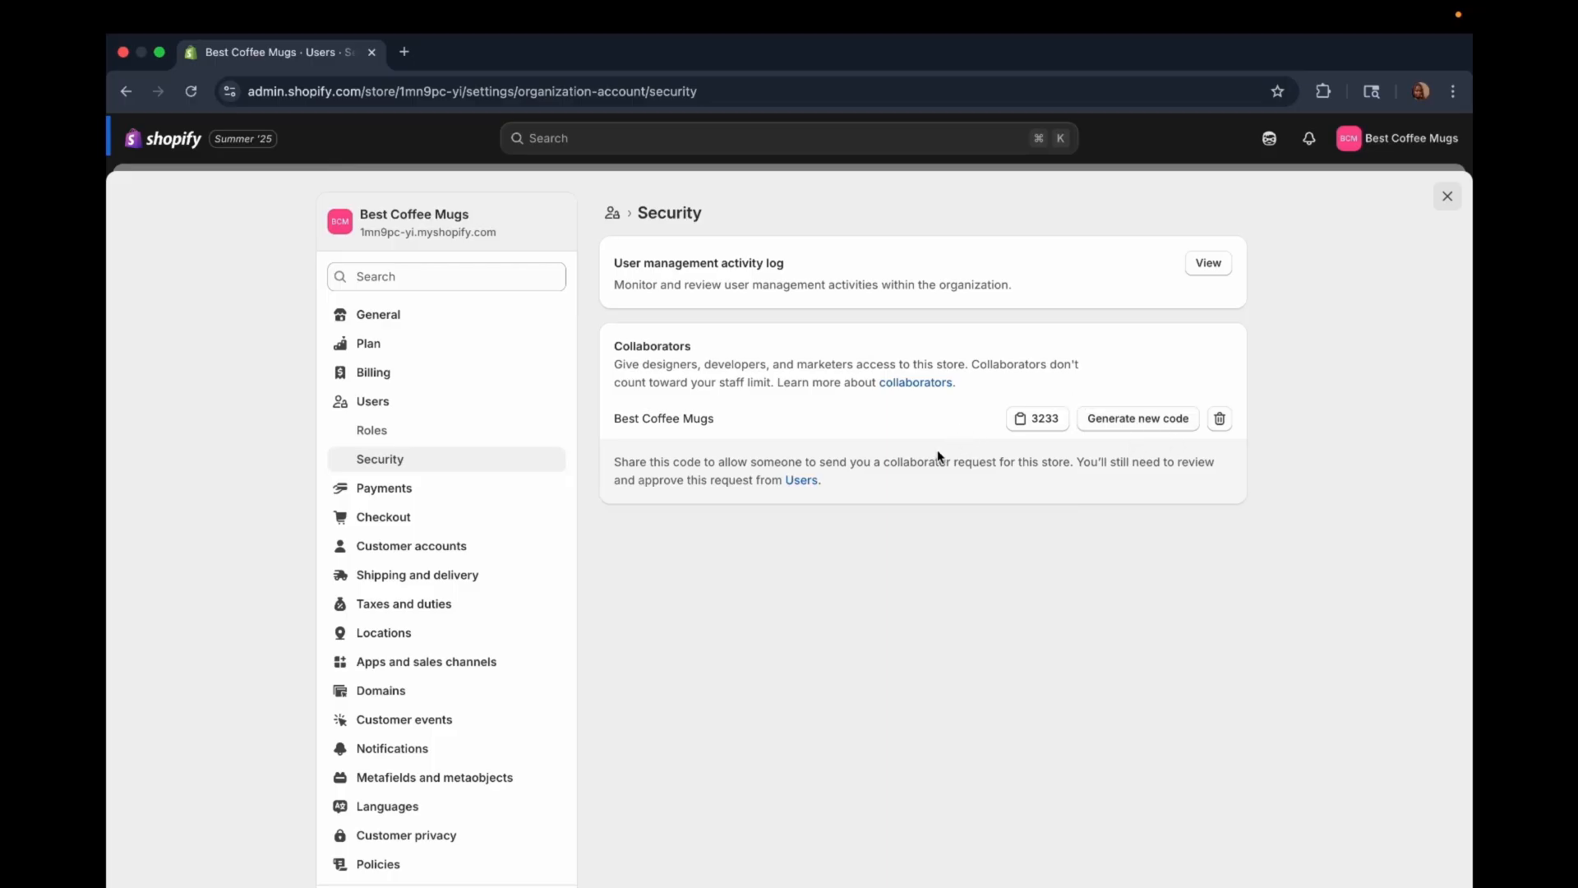
{"action": "left_click", "coordinate": [803, 481]}
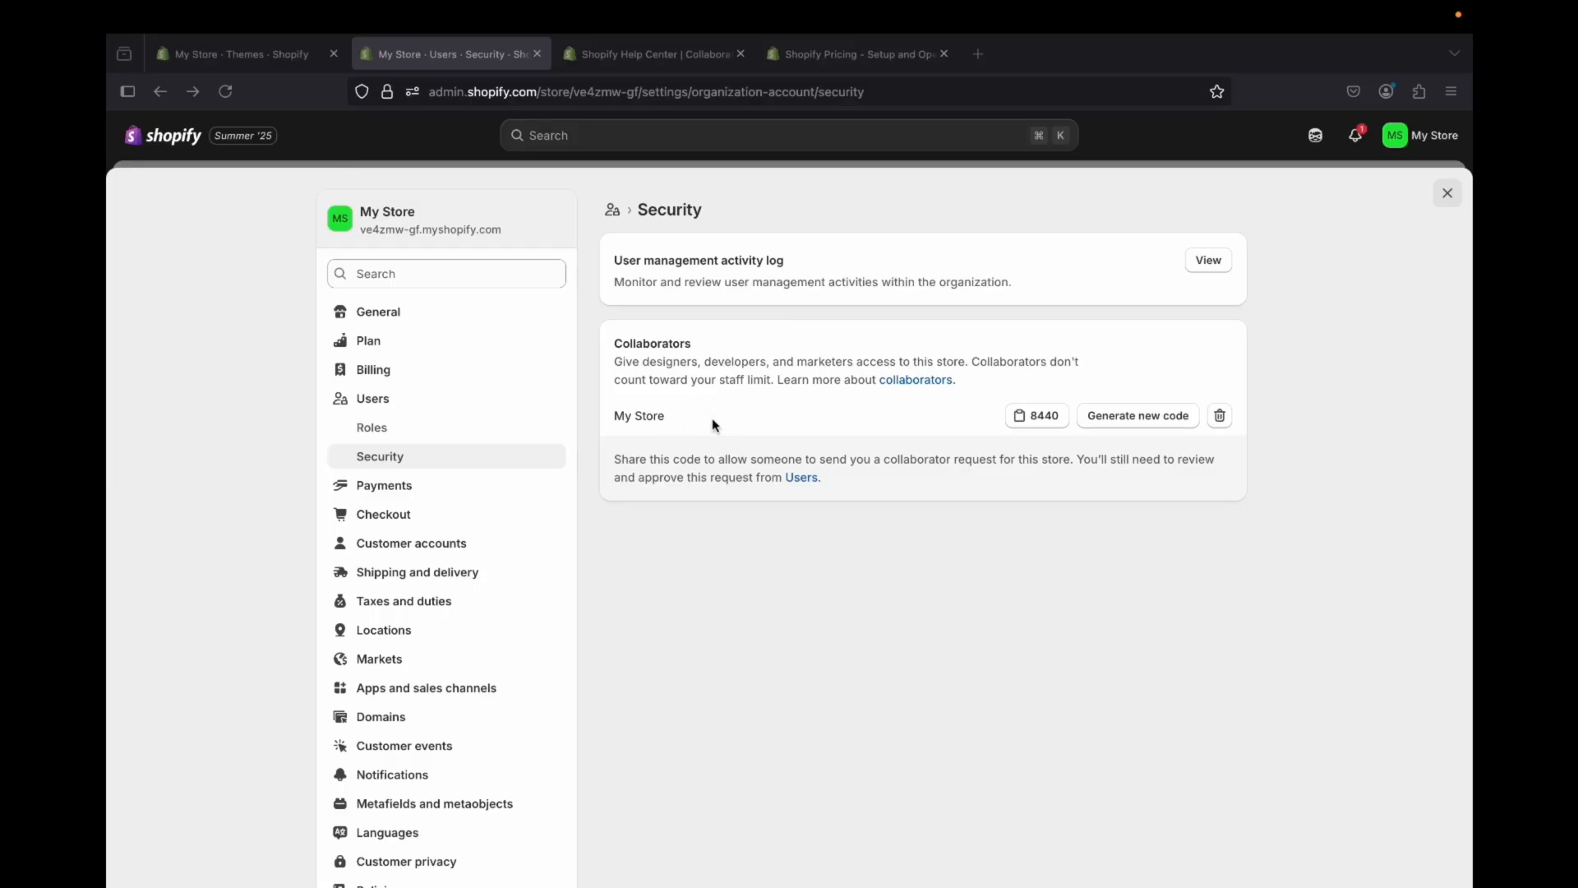
Step: Highlight the My Store collaborator entry in the Security settings and request a new collaborator code
{"action": "left_click_drag", "start_coordinate": [613, 416], "coordinate": [667, 419]}
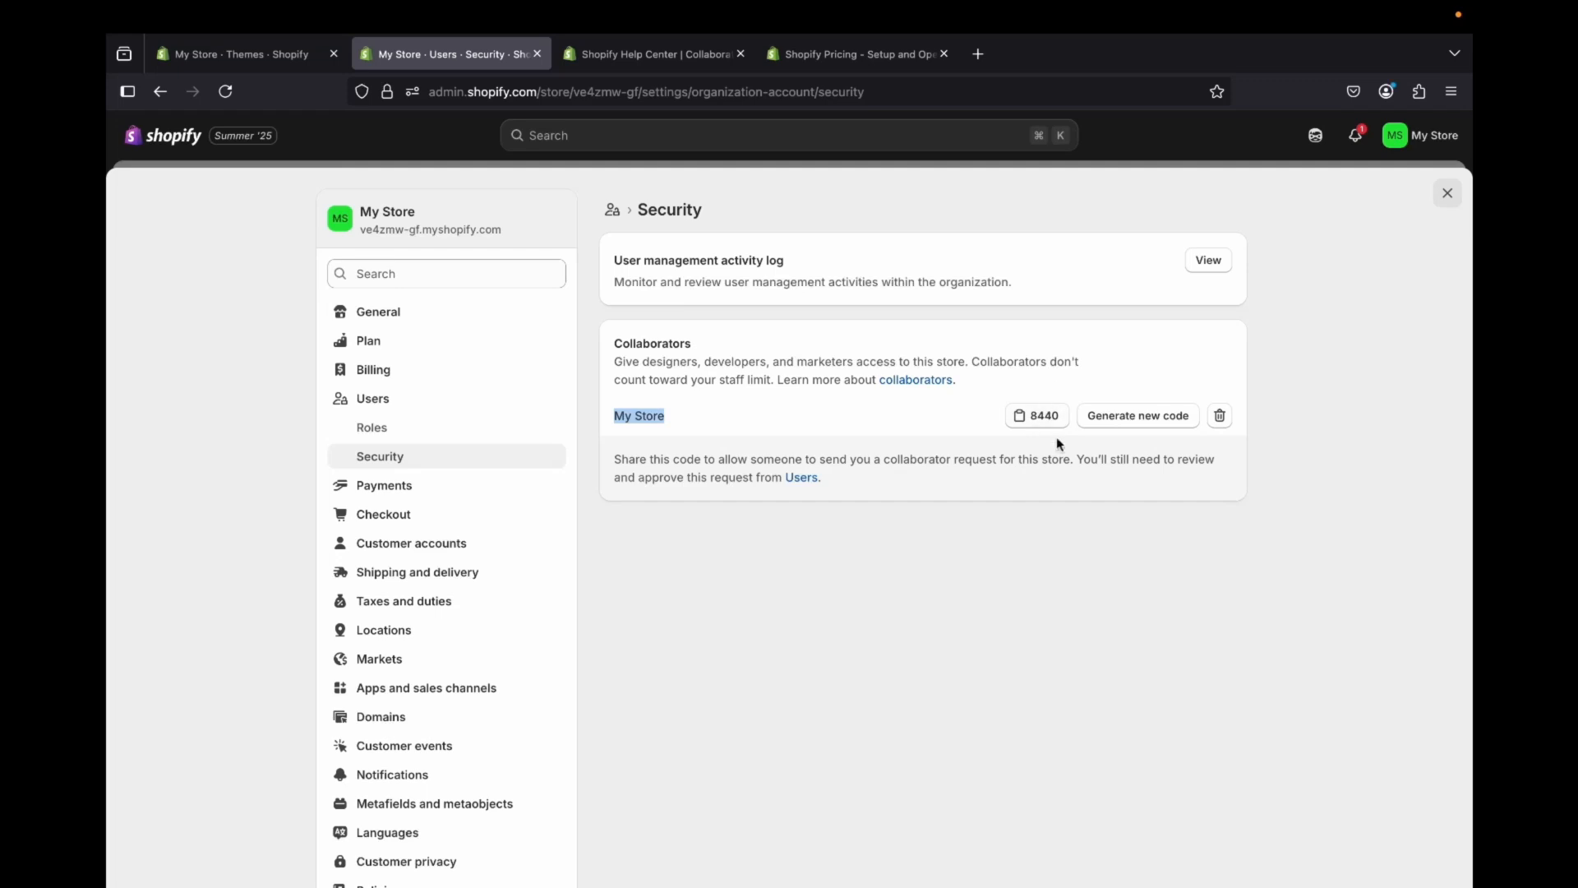
{"action": "left_click", "coordinate": [1131, 423]}
{"action": "left_click", "coordinate": [851, 418]}
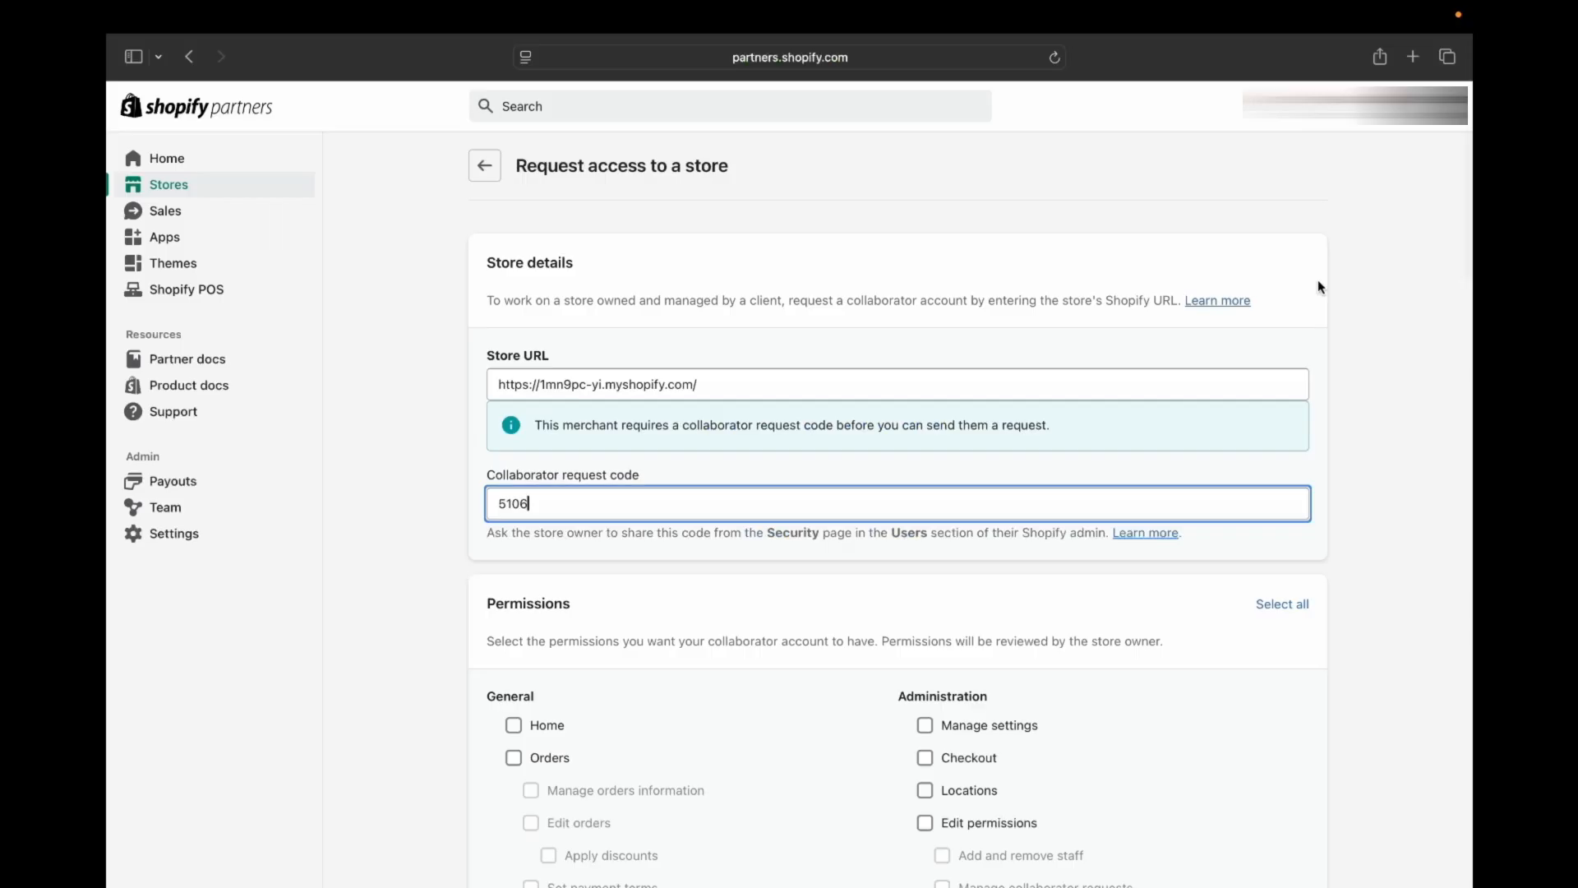
Step: Select the Home and Orders permissions in the collaborator access request for the store
{"action": "left_click", "coordinate": [701, 420]}
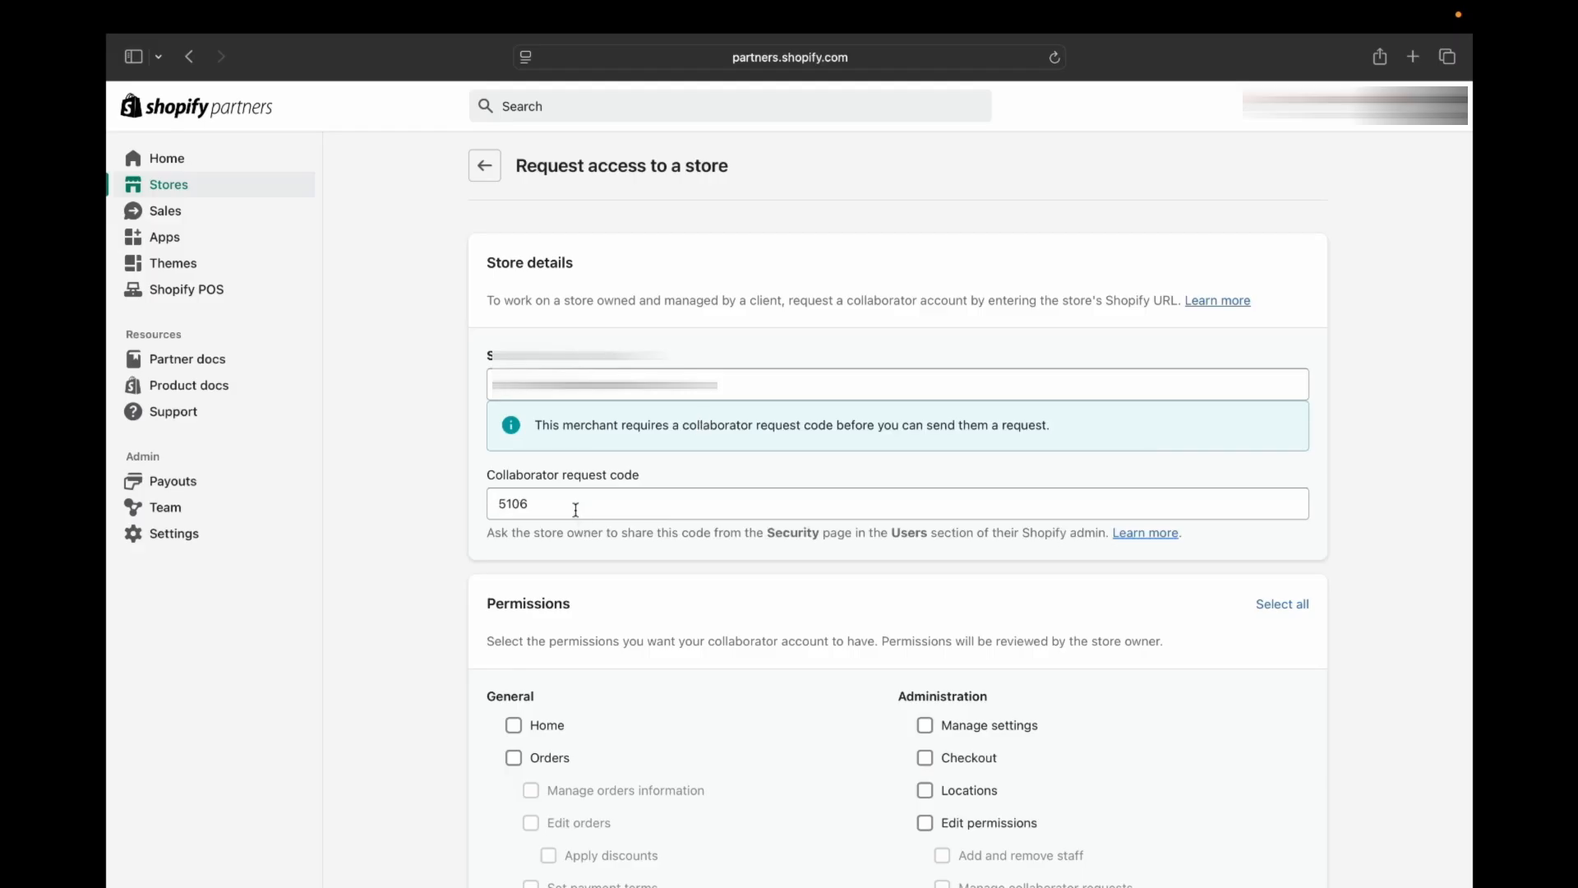
{"action": "scroll", "coordinate": [575, 510], "scroll_direction": "down", "scroll_amount": 1}
{"action": "scroll", "coordinate": [575, 510], "scroll_direction": "down", "scroll_amount": 10}
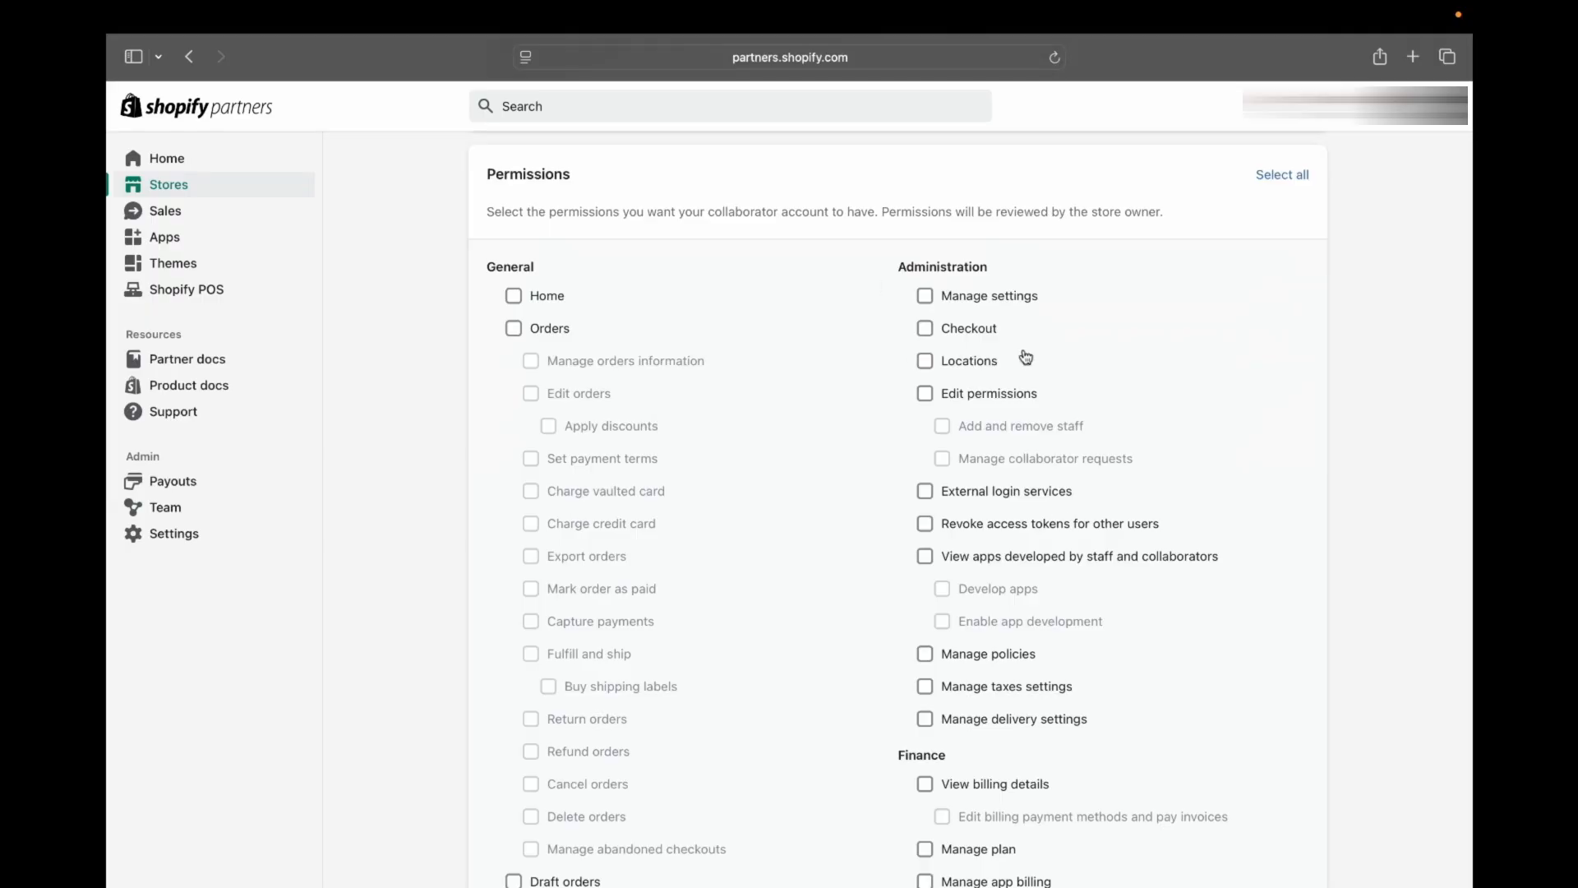
{"action": "scroll", "coordinate": [847, 464], "scroll_direction": "down", "scroll_amount": 1}
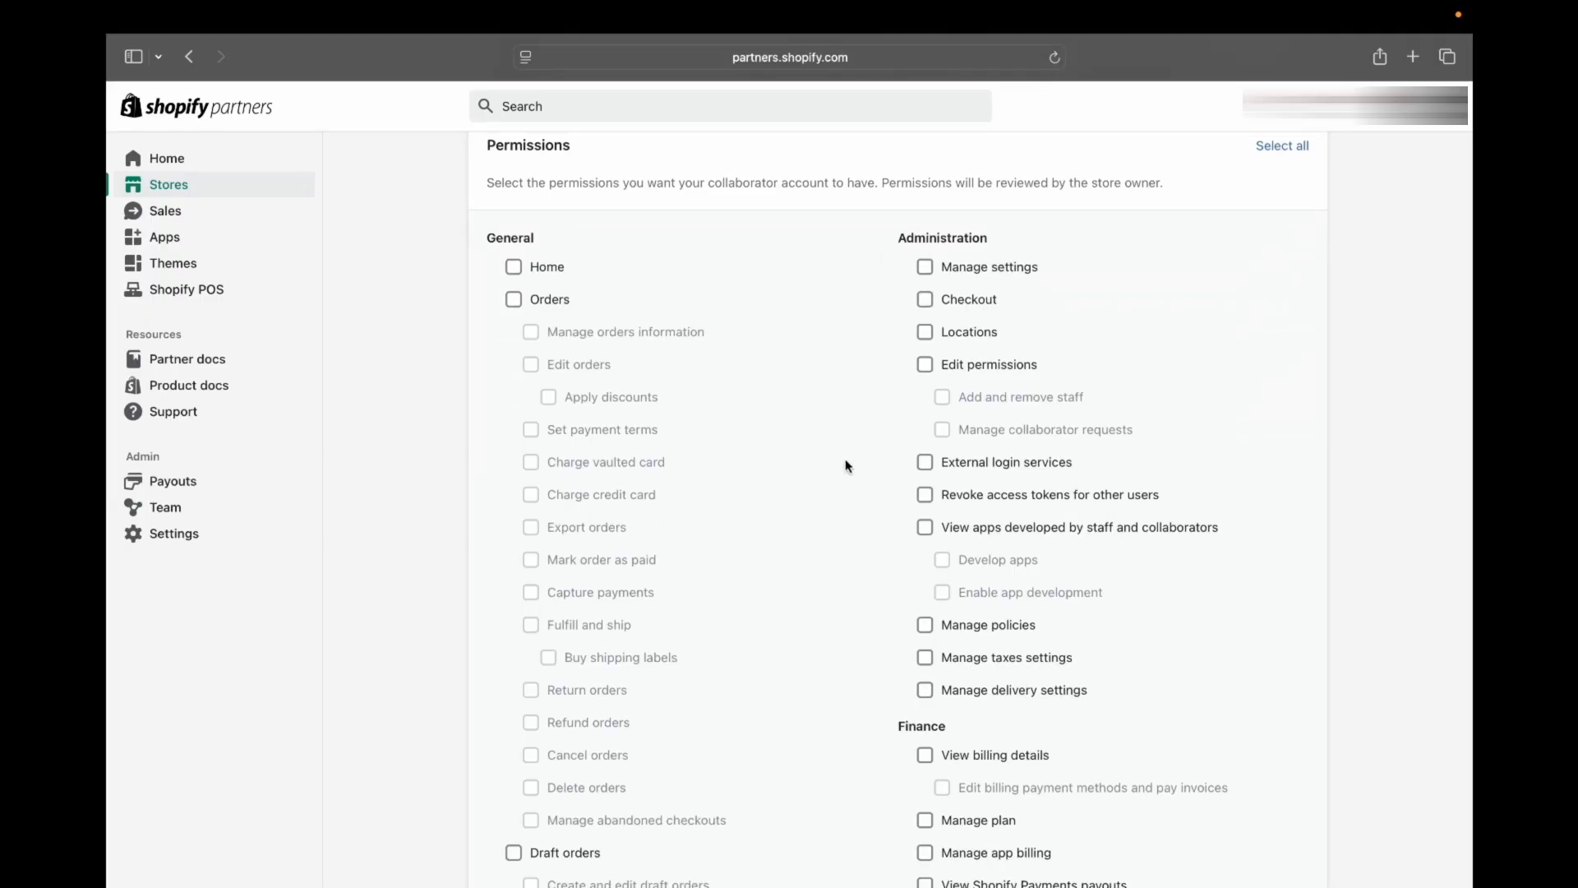
{"action": "scroll", "coordinate": [516, 216], "scroll_direction": "down", "scroll_amount": 2}
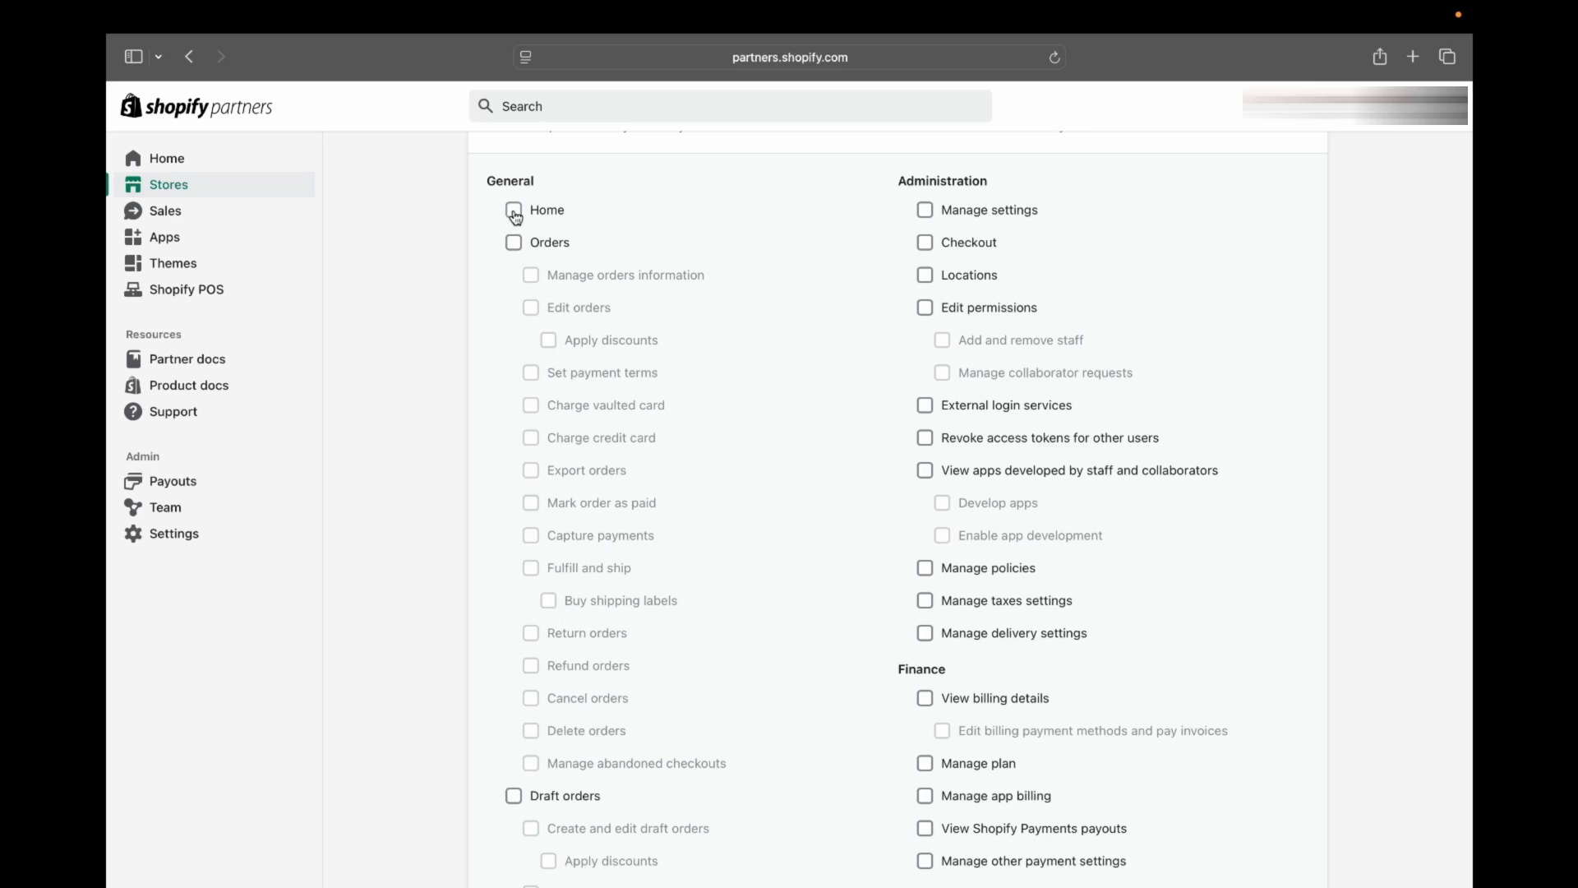
{"action": "left_click", "coordinate": [514, 212]}
{"action": "left_click", "coordinate": [516, 244]}
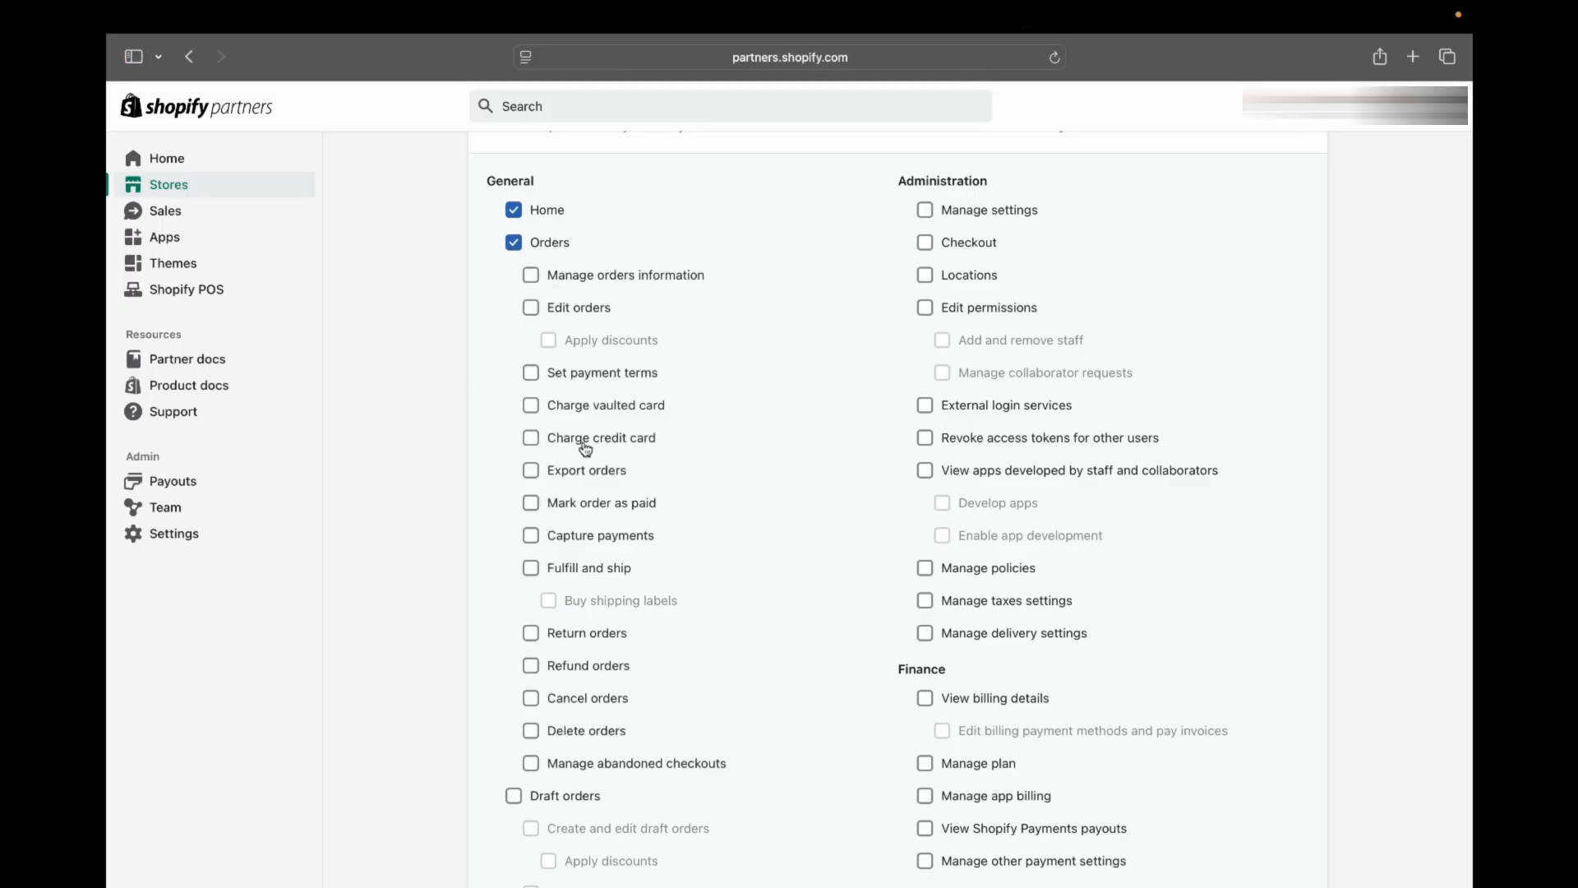
Step: Try the Return orders and Refund orders permissions under Orders and toggle both back
{"action": "scroll", "coordinate": [575, 633], "scroll_direction": "down", "scroll_amount": 3}
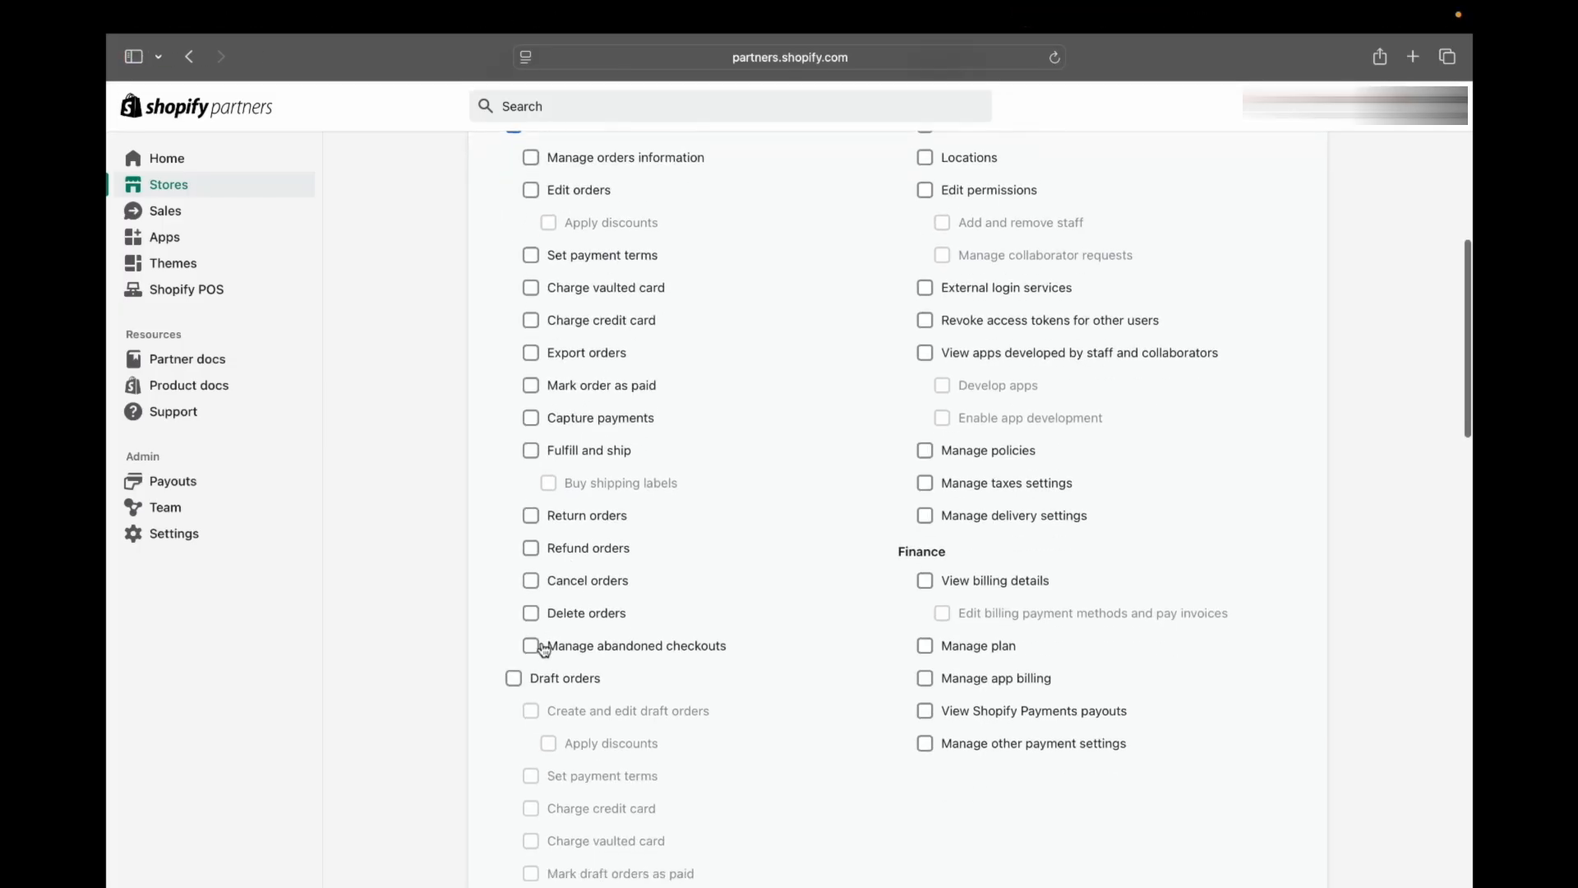
{"action": "left_click", "coordinate": [533, 518]}
{"action": "left_click", "coordinate": [532, 549]}
{"action": "left_click", "coordinate": [532, 516]}
{"action": "left_click", "coordinate": [531, 548]}
Step: Select a further General permission group and three of its sub-permissions in the access request
{"action": "scroll", "coordinate": [539, 477], "scroll_direction": "down", "scroll_amount": 6}
{"action": "left_click", "coordinate": [515, 390]}
{"action": "scroll", "coordinate": [567, 493], "scroll_direction": "down", "scroll_amount": 5}
{"action": "left_click", "coordinate": [531, 357]}
{"action": "left_click", "coordinate": [531, 325]}
{"action": "left_click", "coordinate": [531, 292]}
{"action": "scroll", "coordinate": [516, 807], "scroll_direction": "up", "scroll_amount": 10}
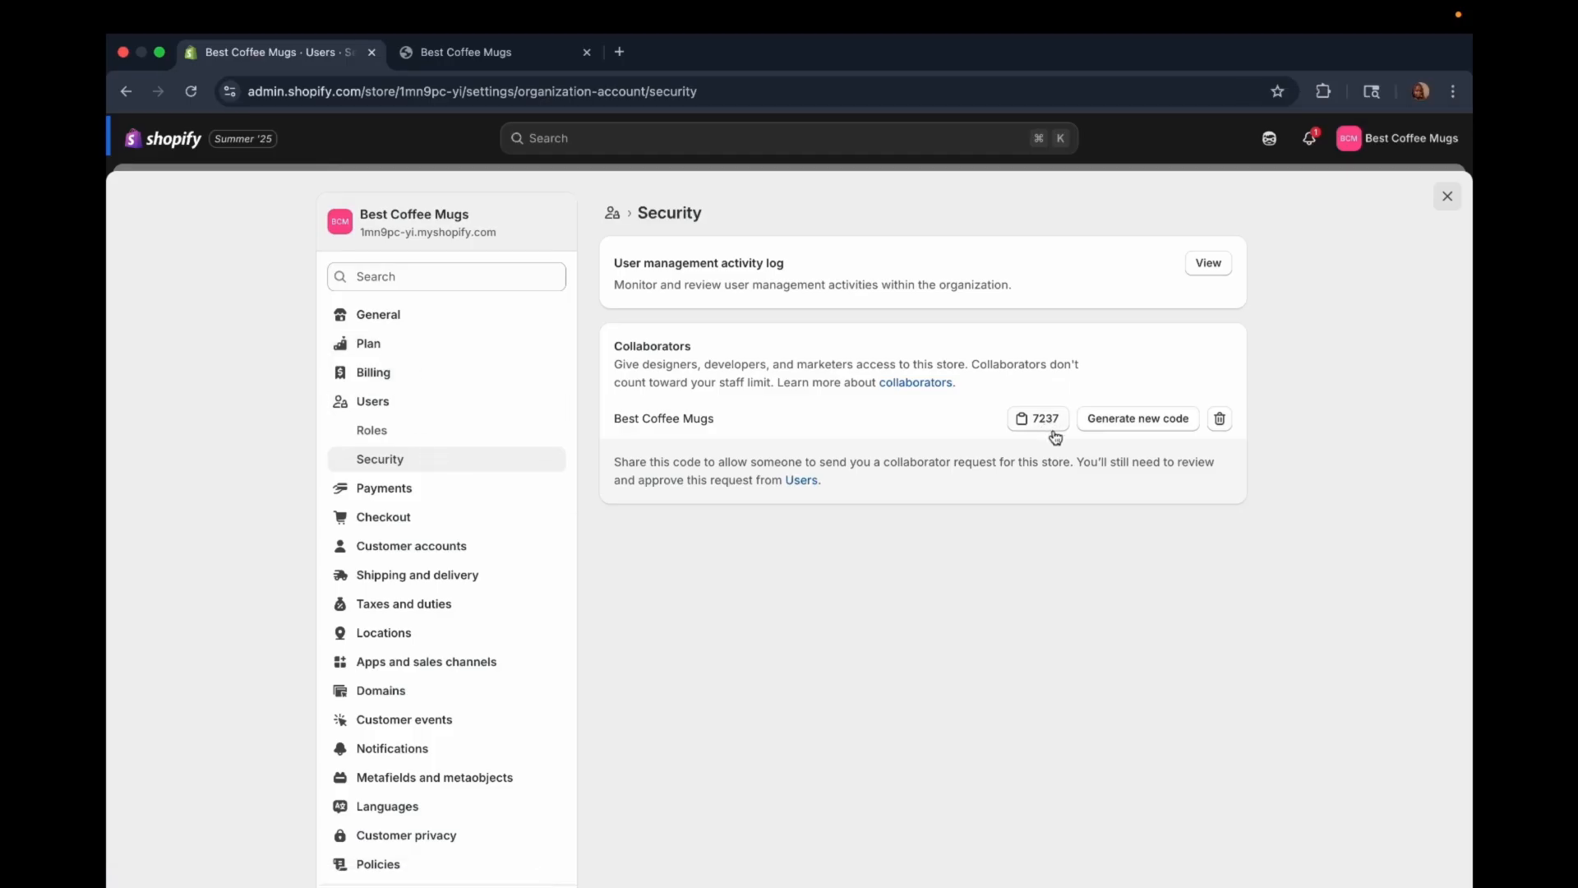
Step: Open the pending collaborator request from the Best Coffee Mugs users and highlight the partner and store names in its role
{"action": "left_click", "coordinate": [377, 402]}
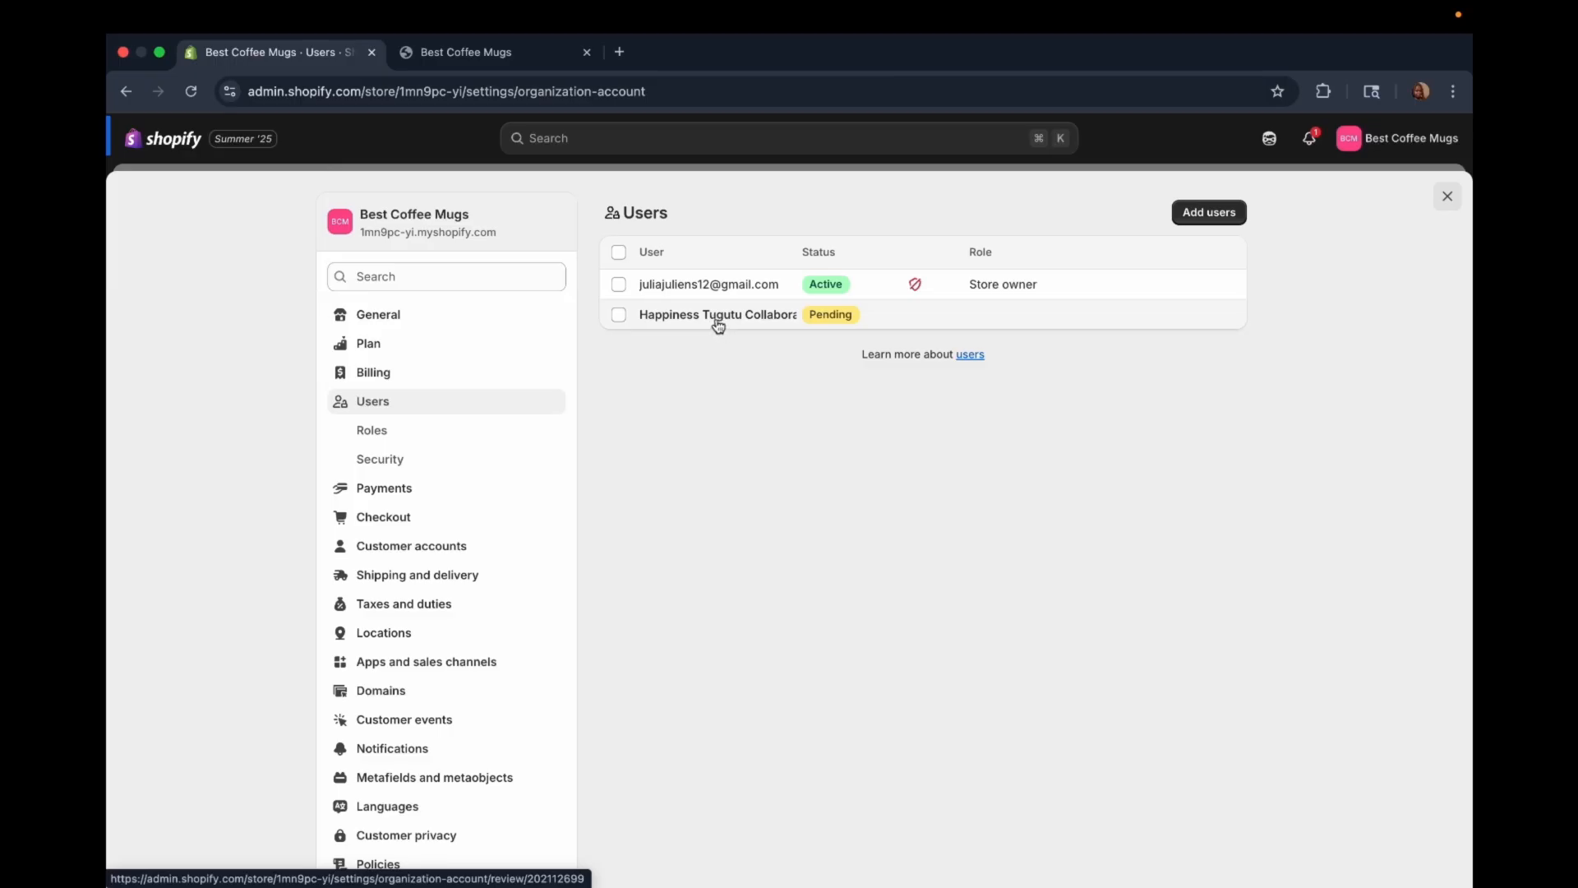
{"action": "left_click", "coordinate": [716, 319]}
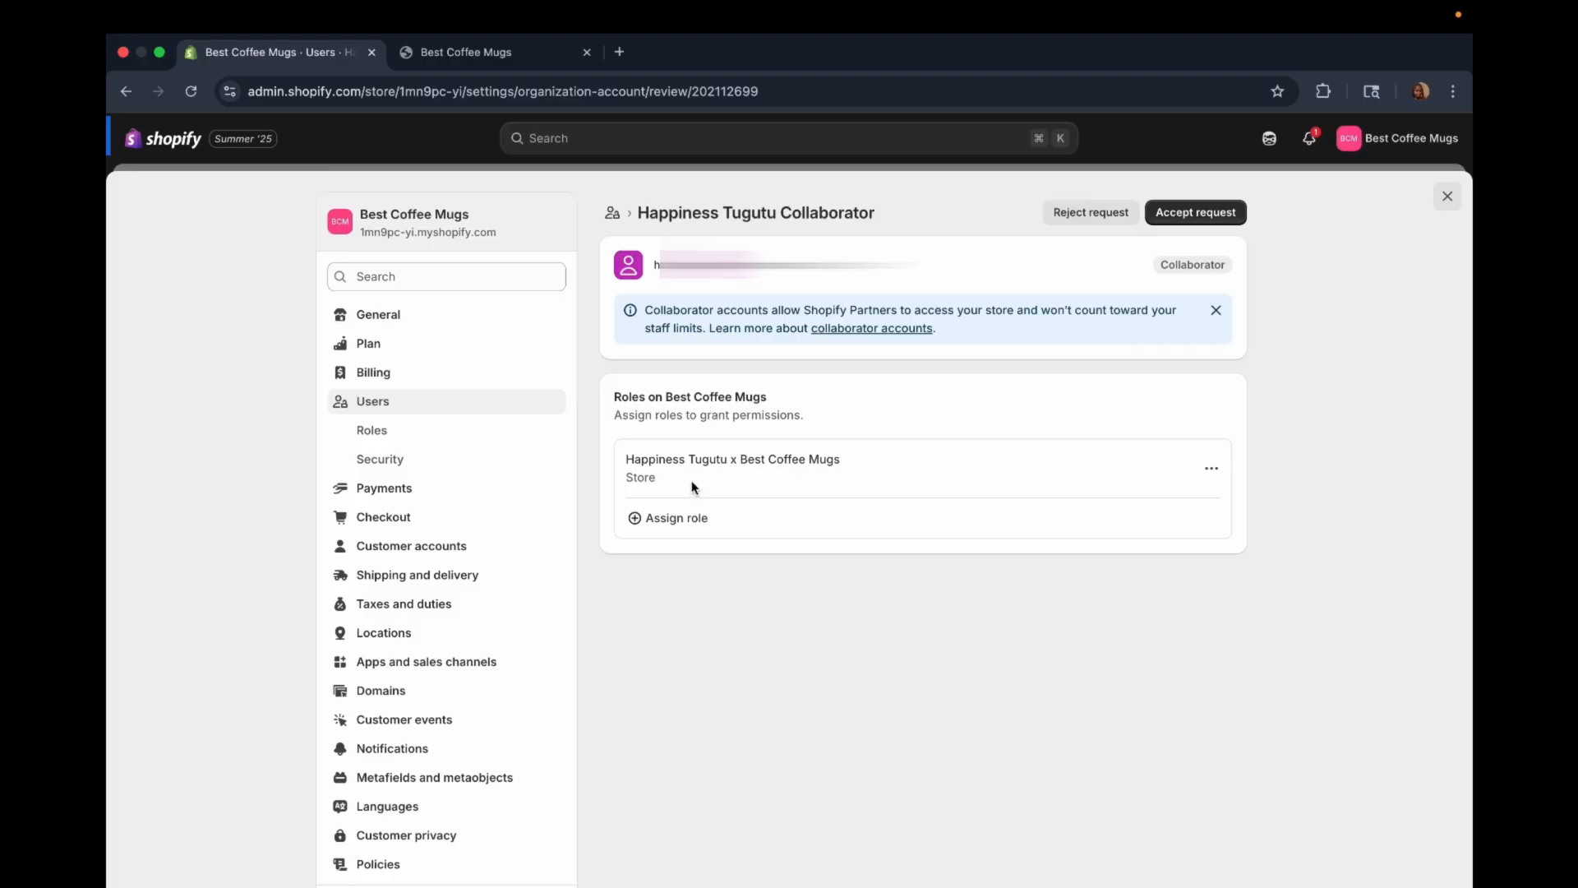
{"action": "left_click", "coordinate": [728, 460]}
{"action": "left_click_drag", "start_coordinate": [728, 460], "coordinate": [627, 459]}
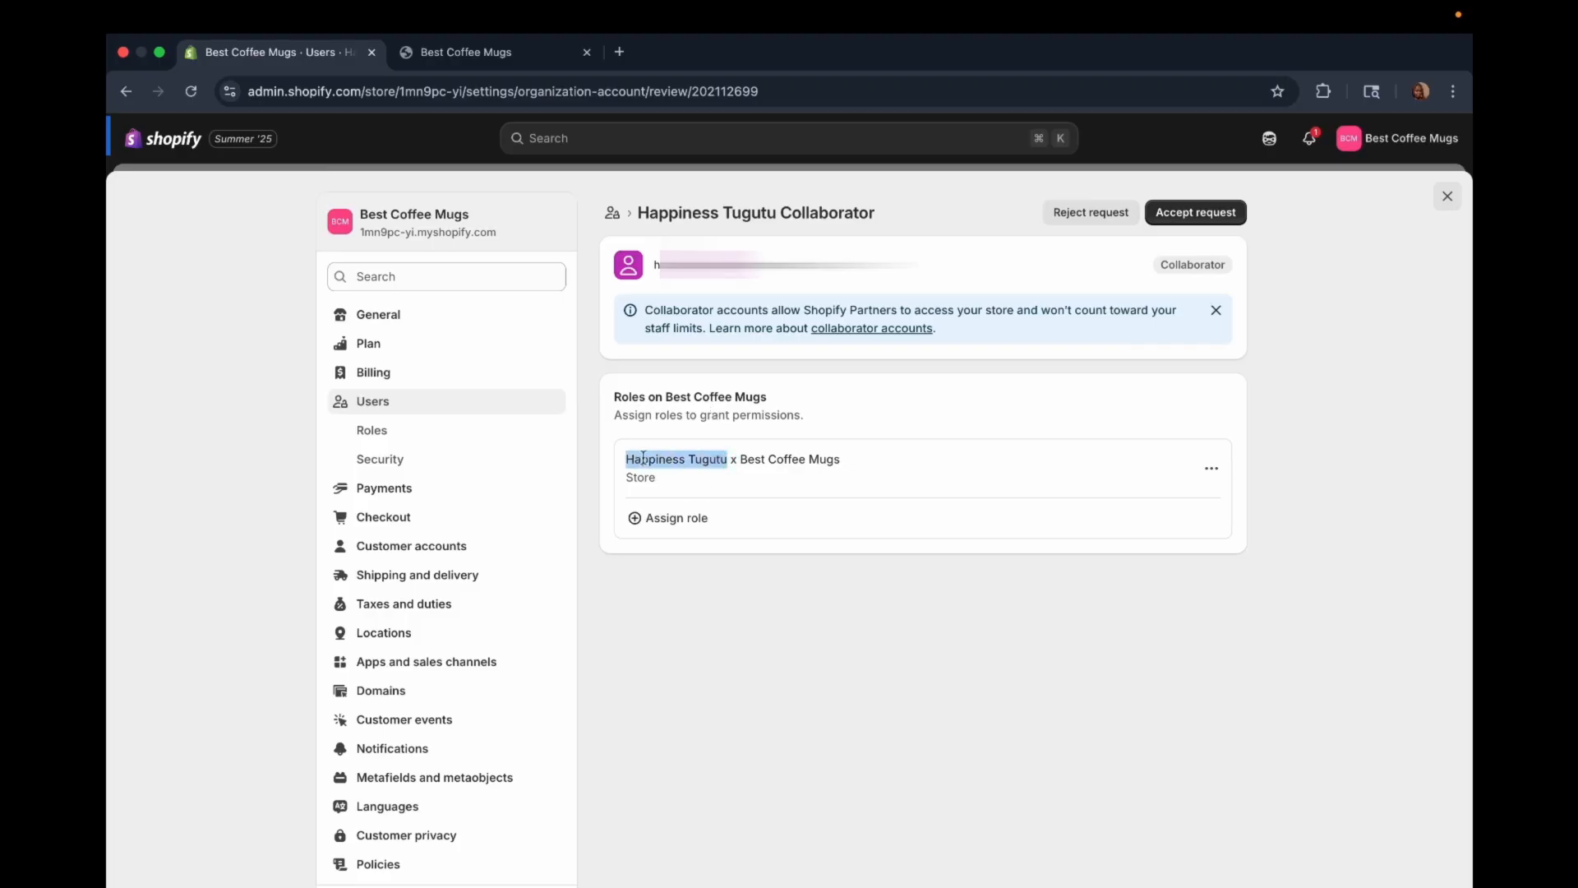
{"action": "left_click_drag", "start_coordinate": [741, 460], "coordinate": [847, 465]}
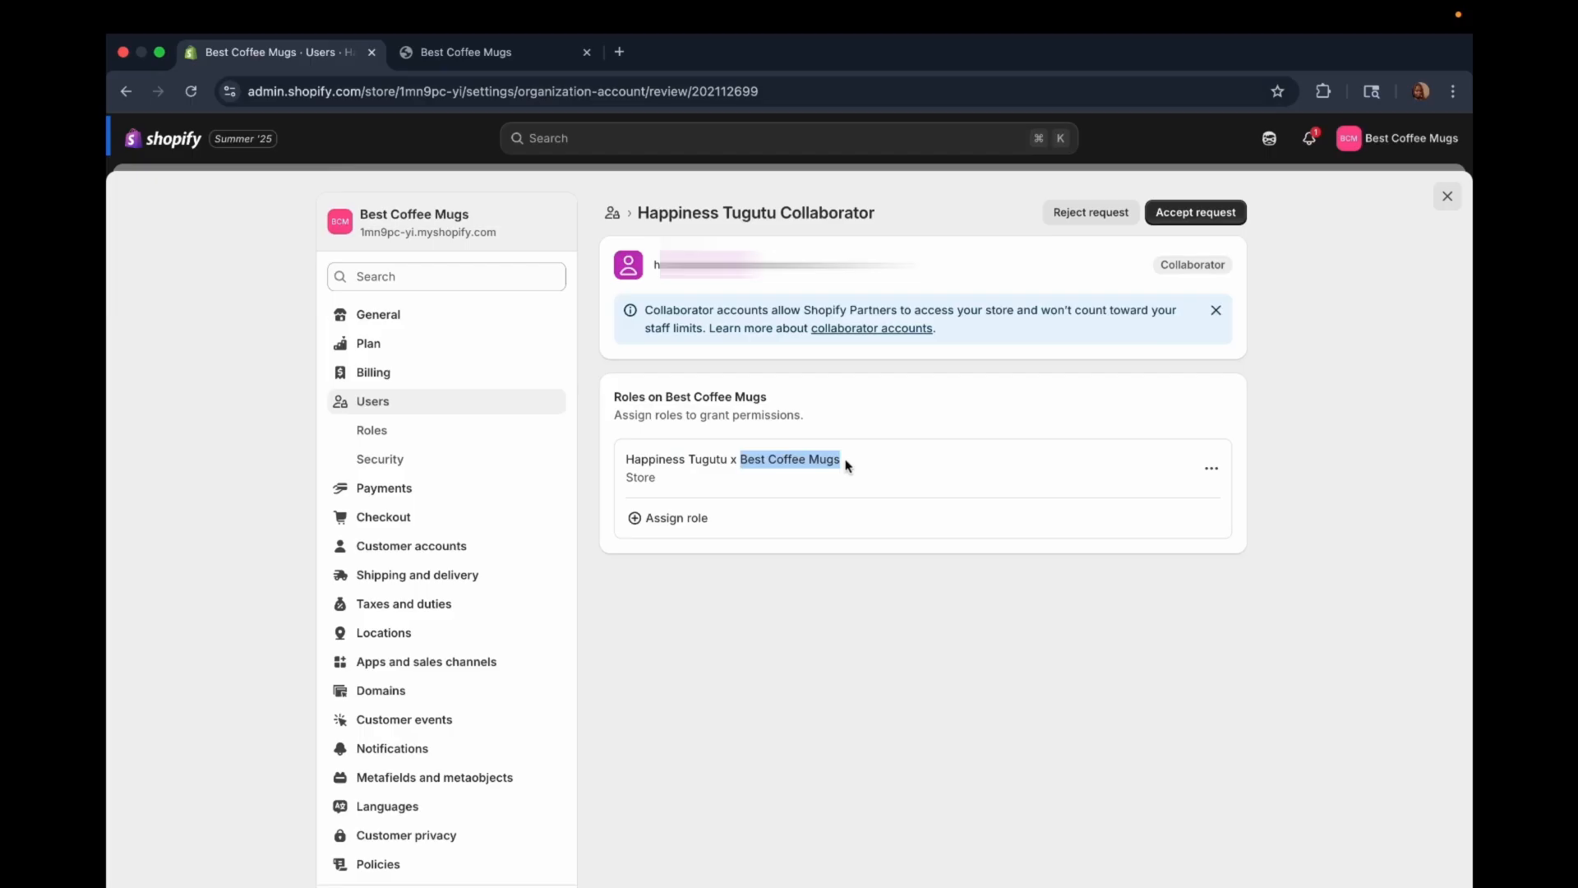
Step: Open the permissions of the collaborator's Best Coffee Mugs role for editing and review the permission groups
{"action": "left_click", "coordinate": [1212, 469]}
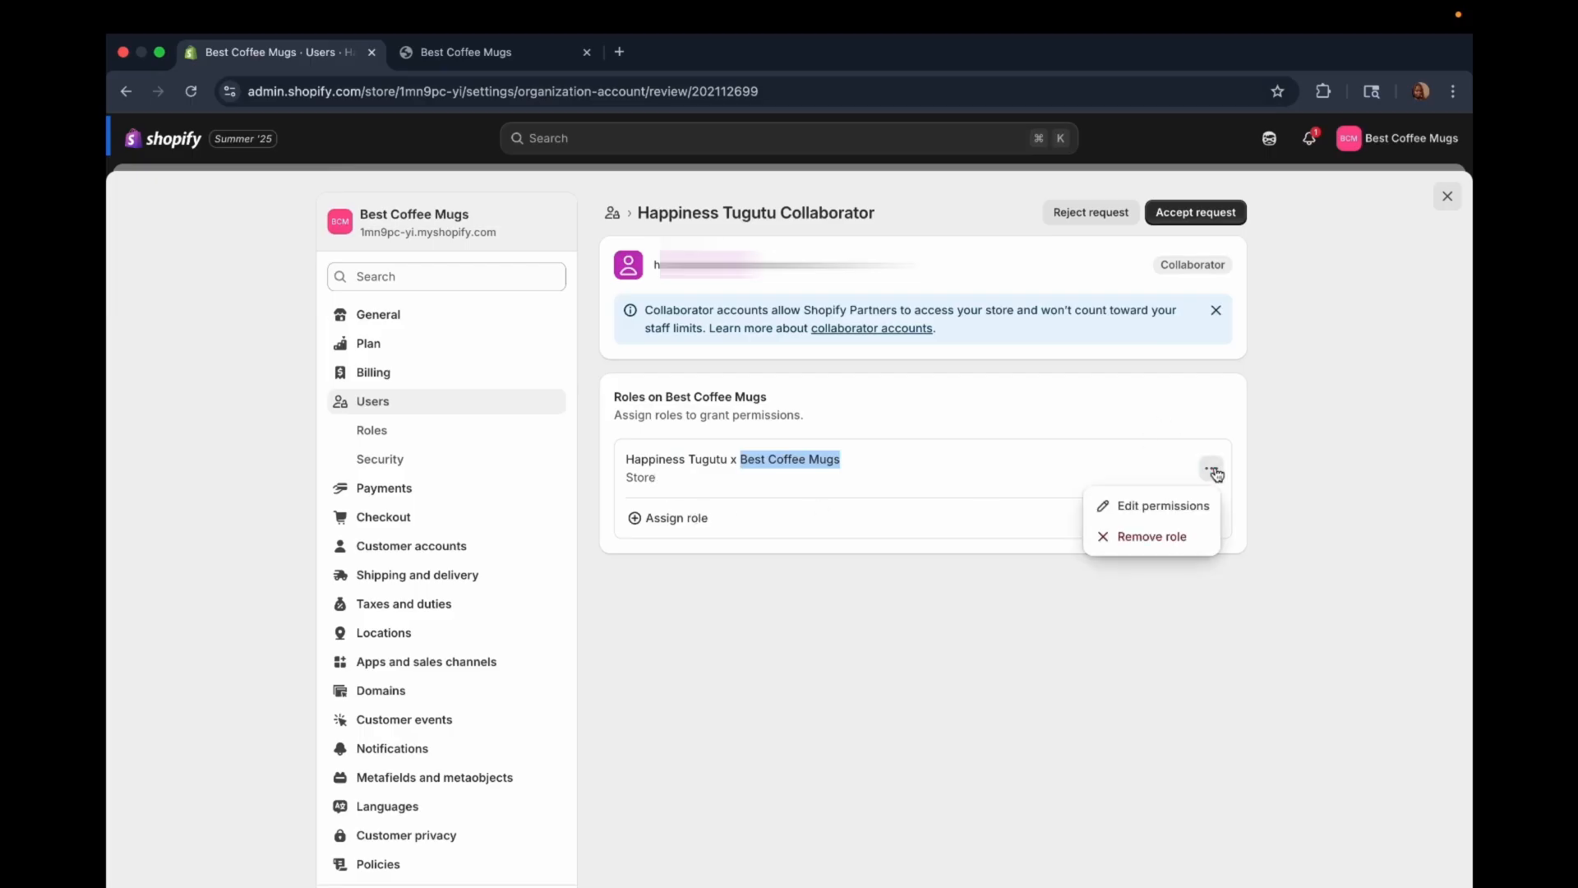
{"action": "left_click", "coordinate": [989, 497]}
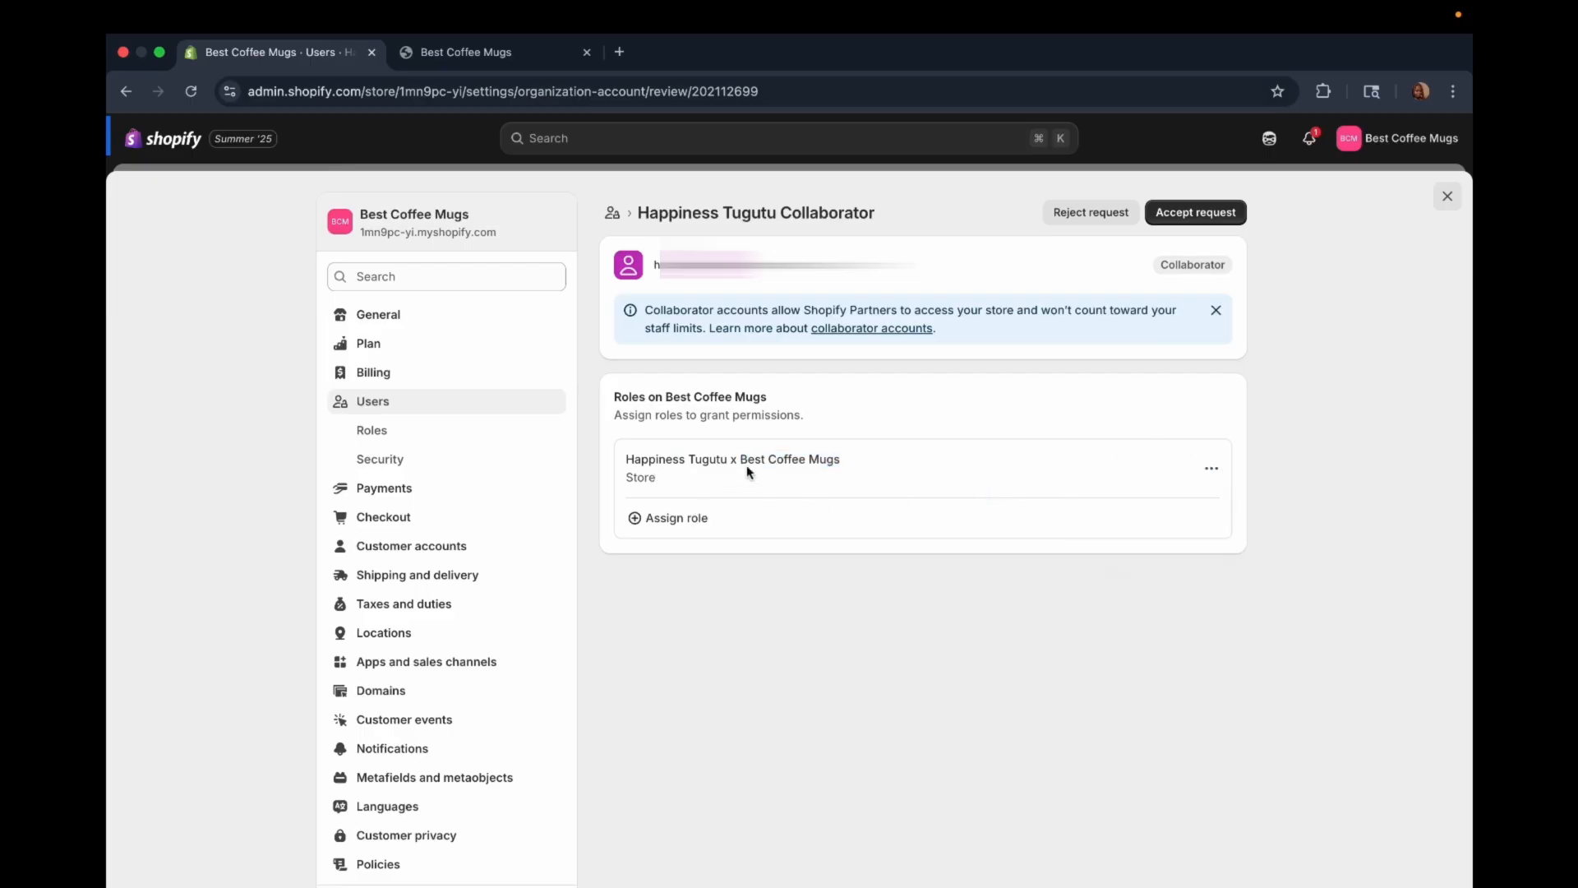
{"action": "left_click", "coordinate": [1212, 468]}
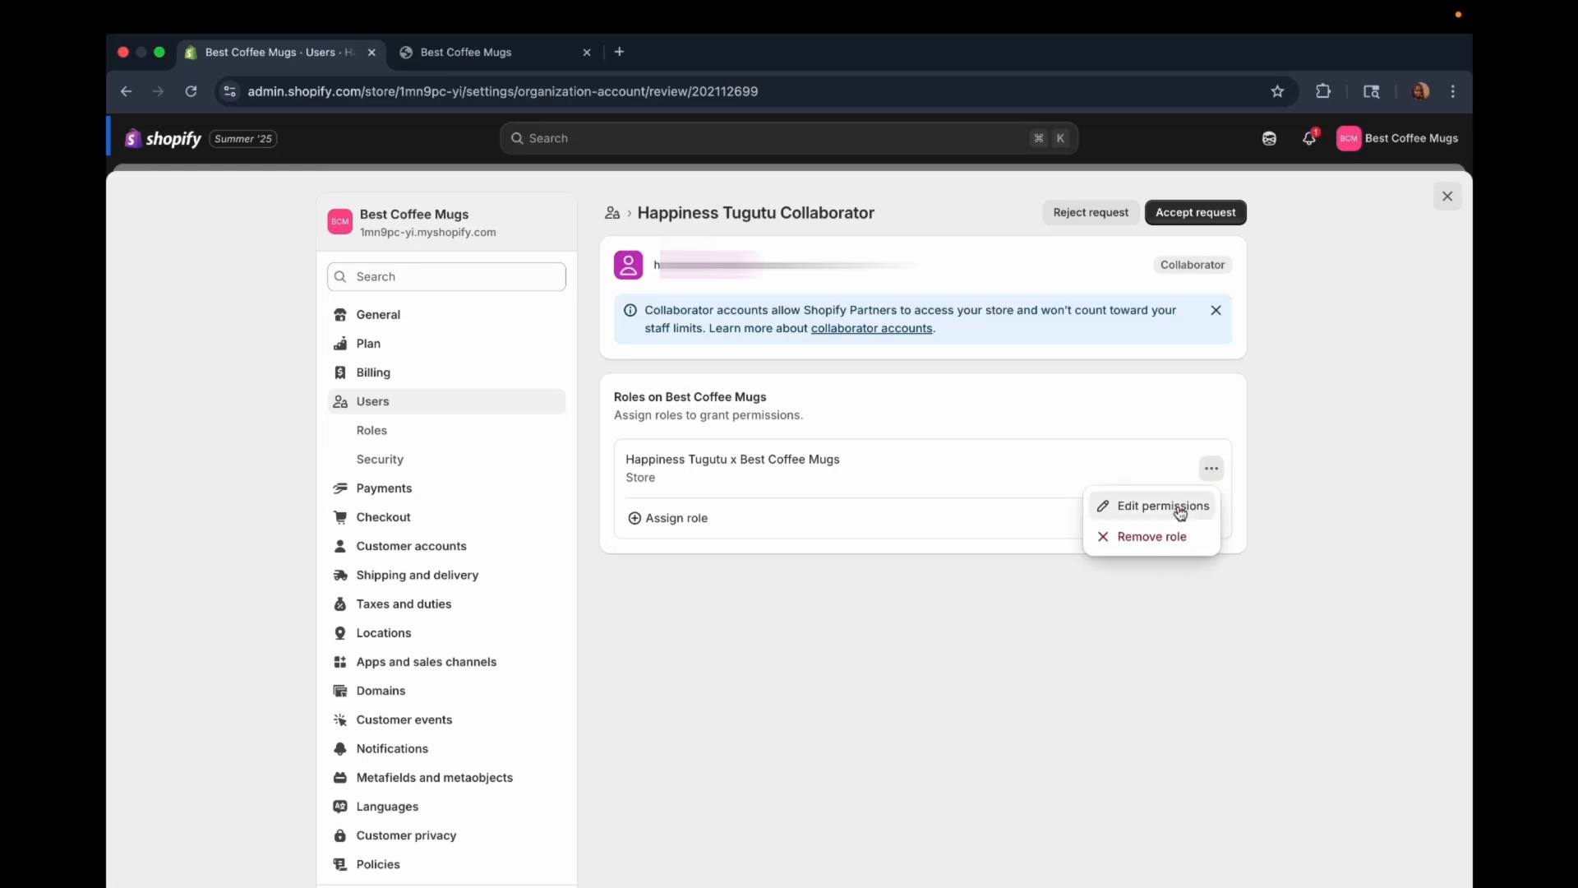
{"action": "left_click", "coordinate": [1174, 506]}
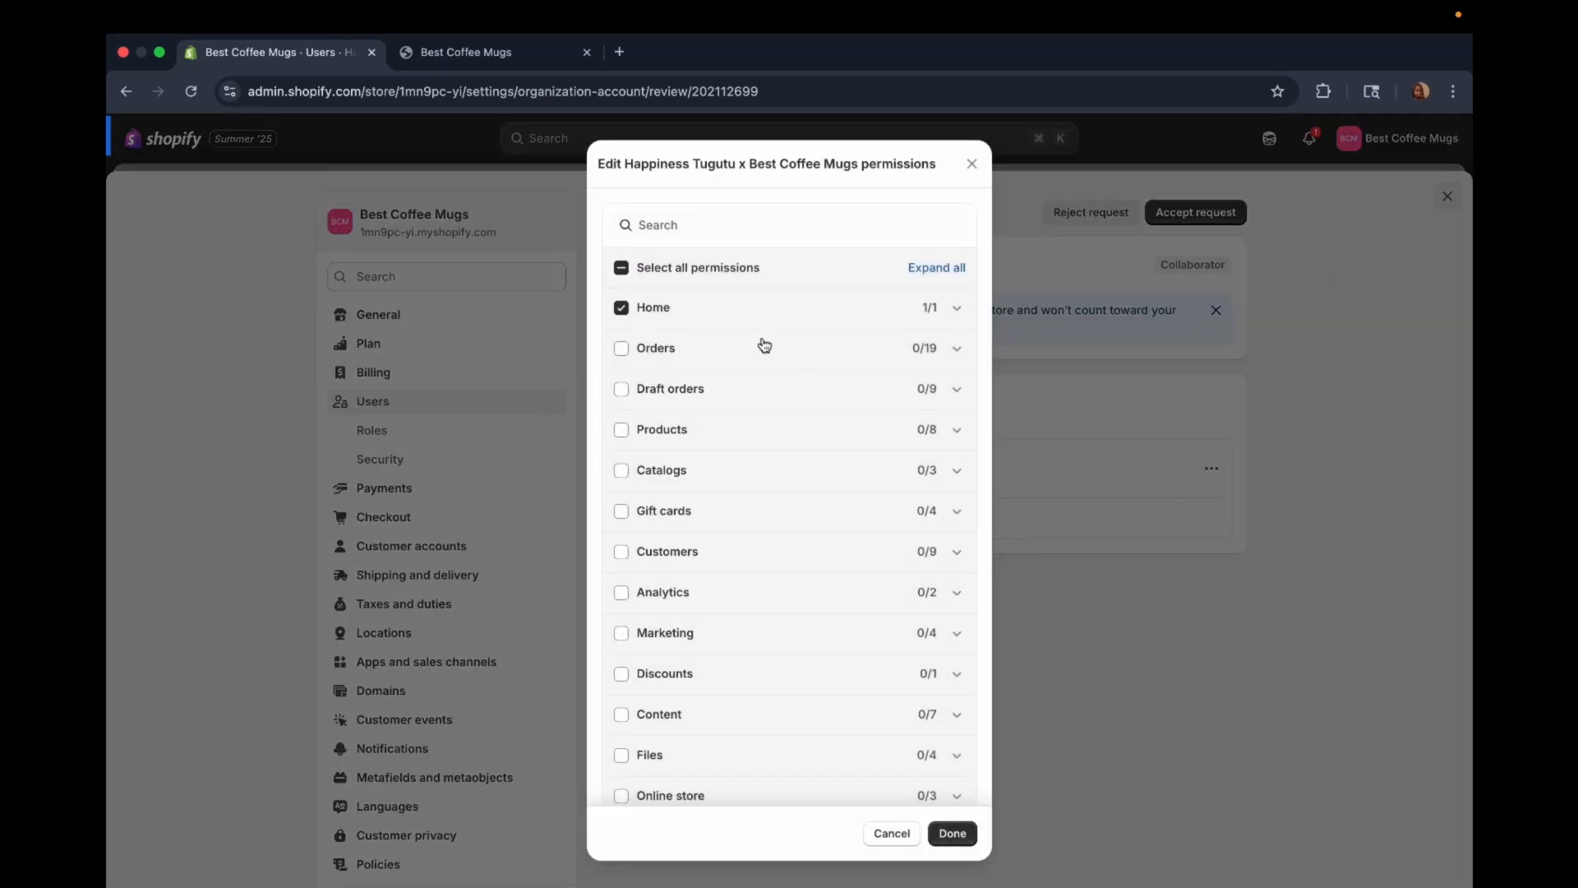
{"action": "scroll", "coordinate": [765, 345], "scroll_direction": "down", "scroll_amount": 3}
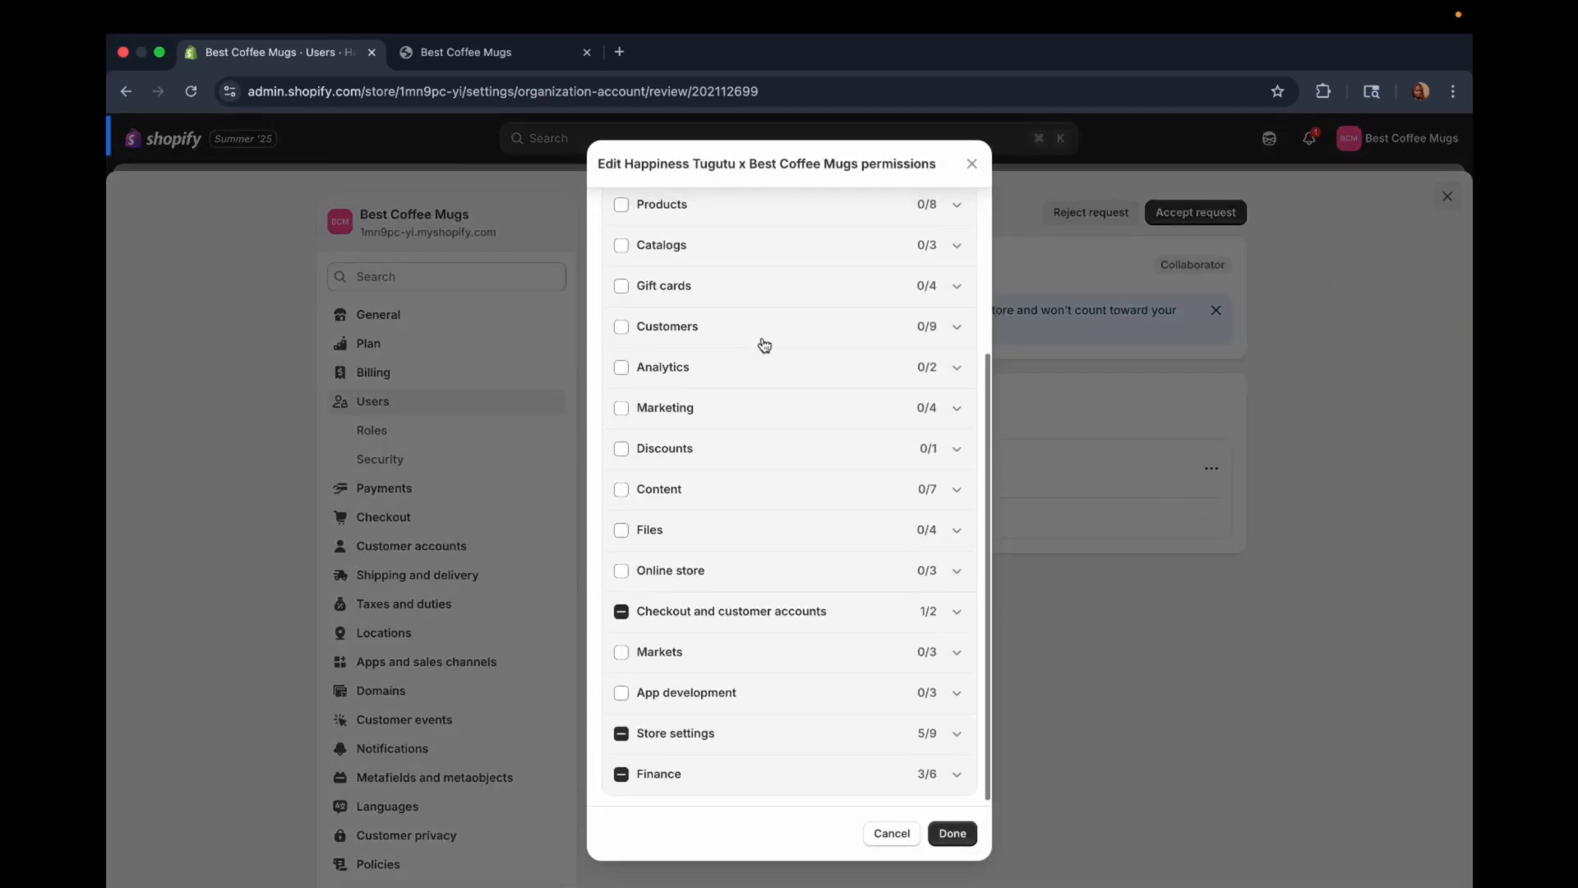
{"action": "scroll", "coordinate": [765, 345], "scroll_direction": "up", "scroll_amount": 3}
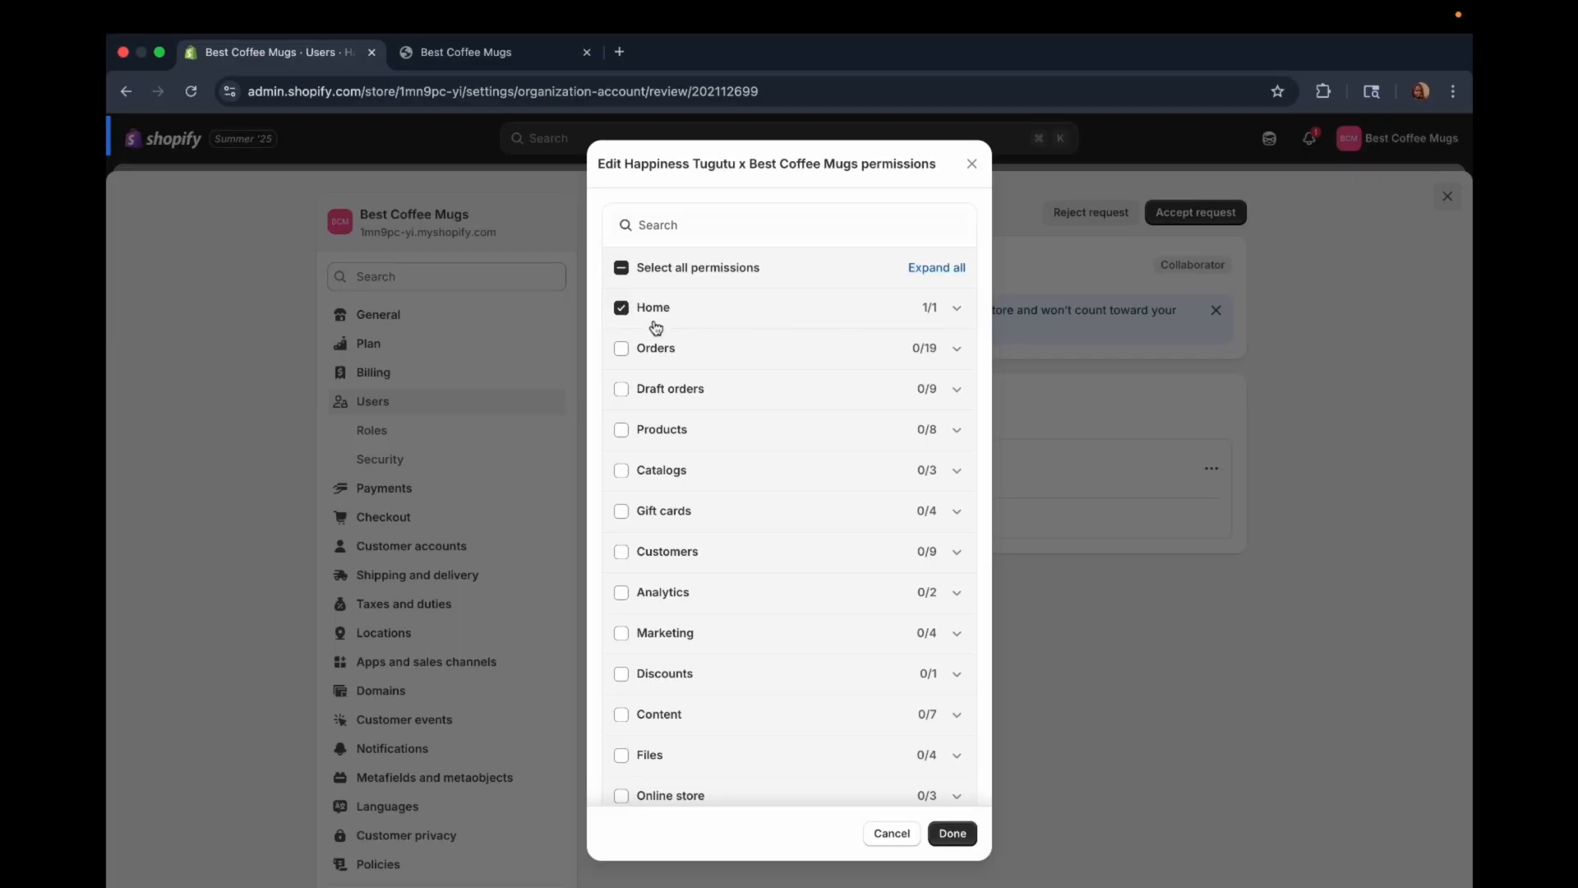
{"action": "scroll", "coordinate": [656, 327], "scroll_direction": "down", "scroll_amount": 3}
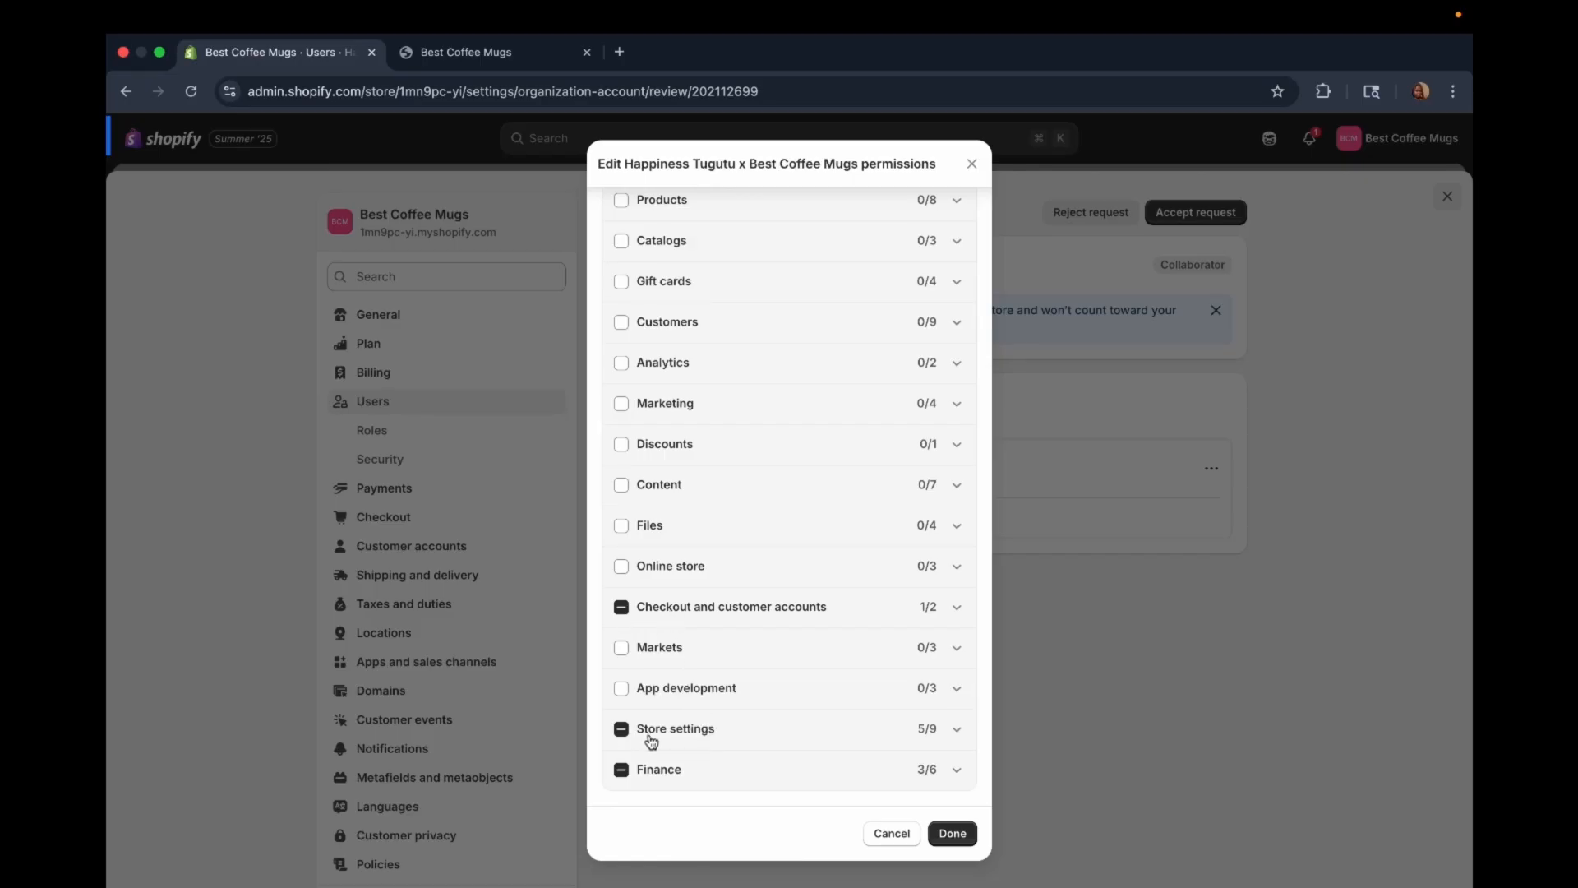
Step: Expand the Store settings and Finance permission groups and clear all Finance permissions from the collaborator's role
{"action": "left_click", "coordinate": [957, 729]}
{"action": "scroll", "coordinate": [959, 736], "scroll_direction": "down", "scroll_amount": 3}
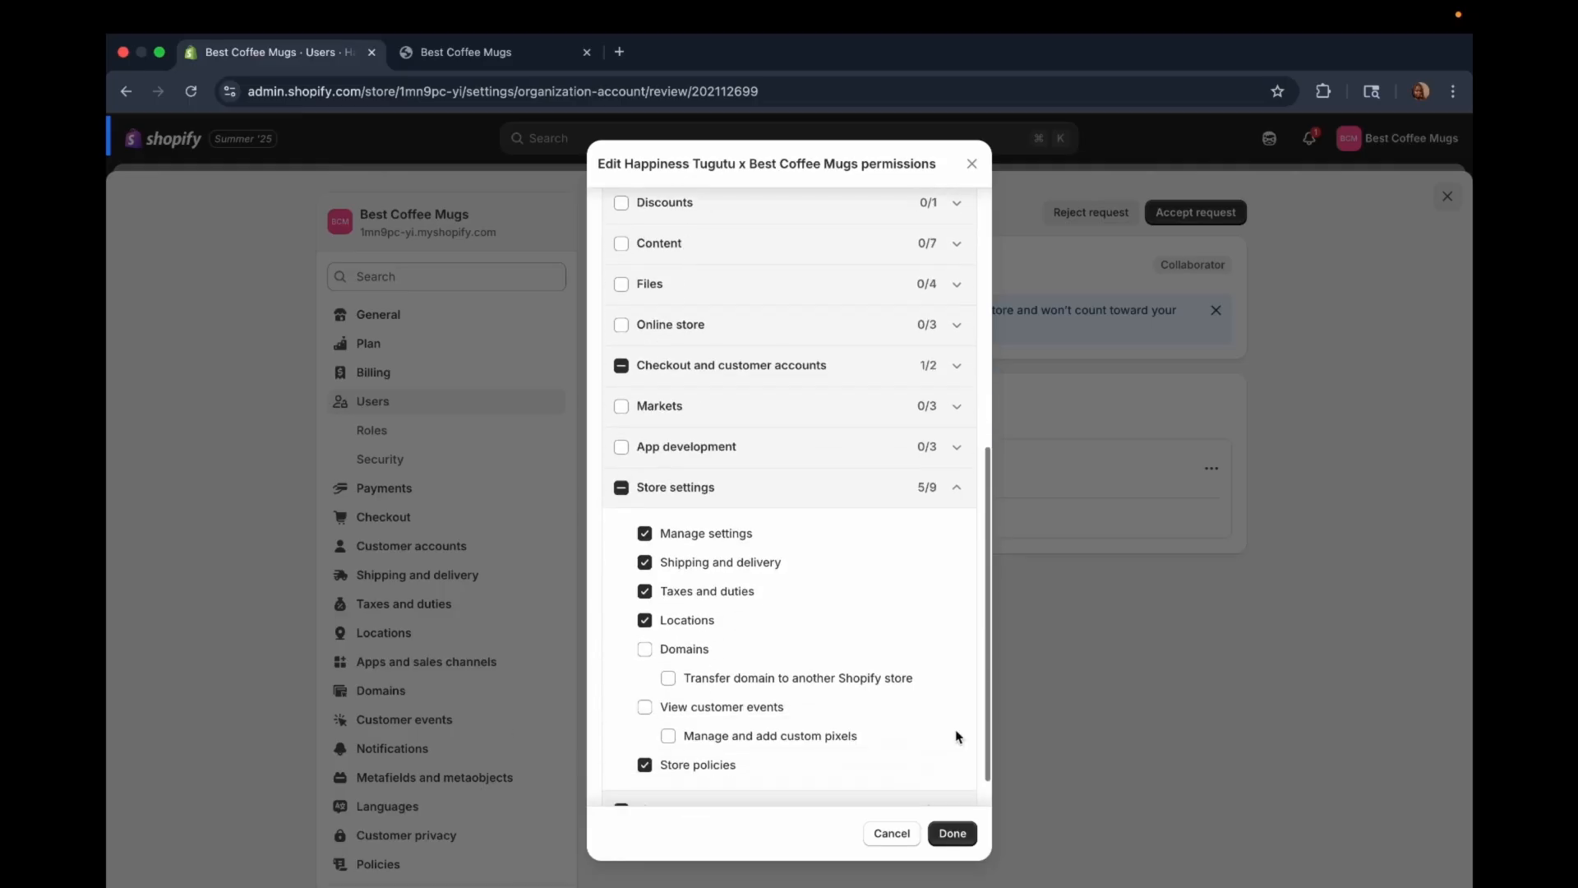
{"action": "scroll", "coordinate": [956, 736], "scroll_direction": "down", "scroll_amount": 1}
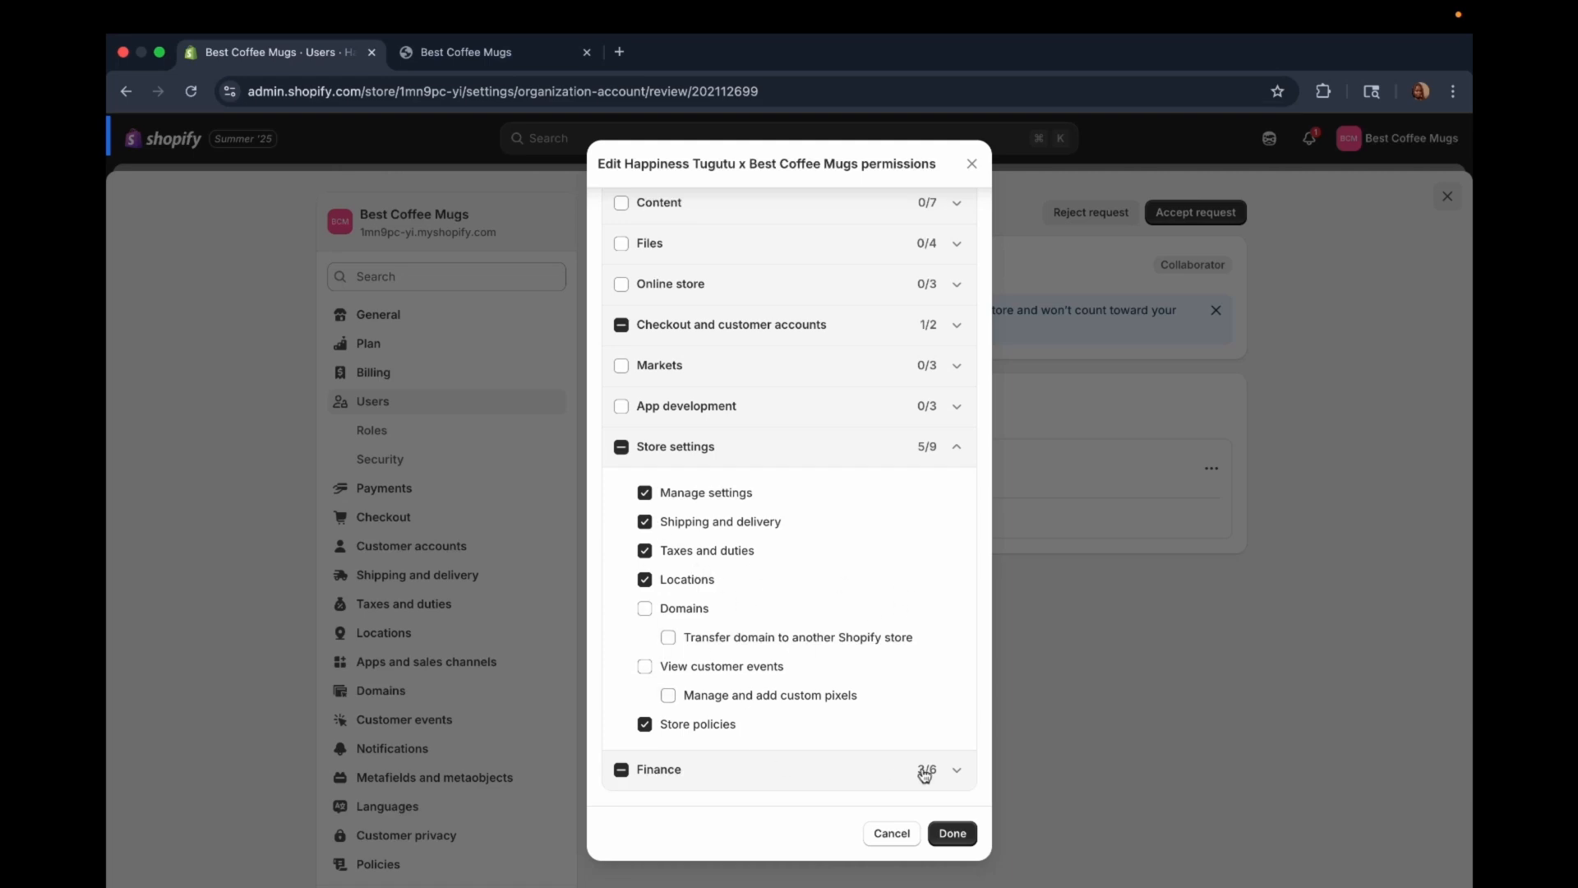
{"action": "left_click", "coordinate": [953, 771]}
{"action": "scroll", "coordinate": [953, 772], "scroll_direction": "down", "scroll_amount": 3}
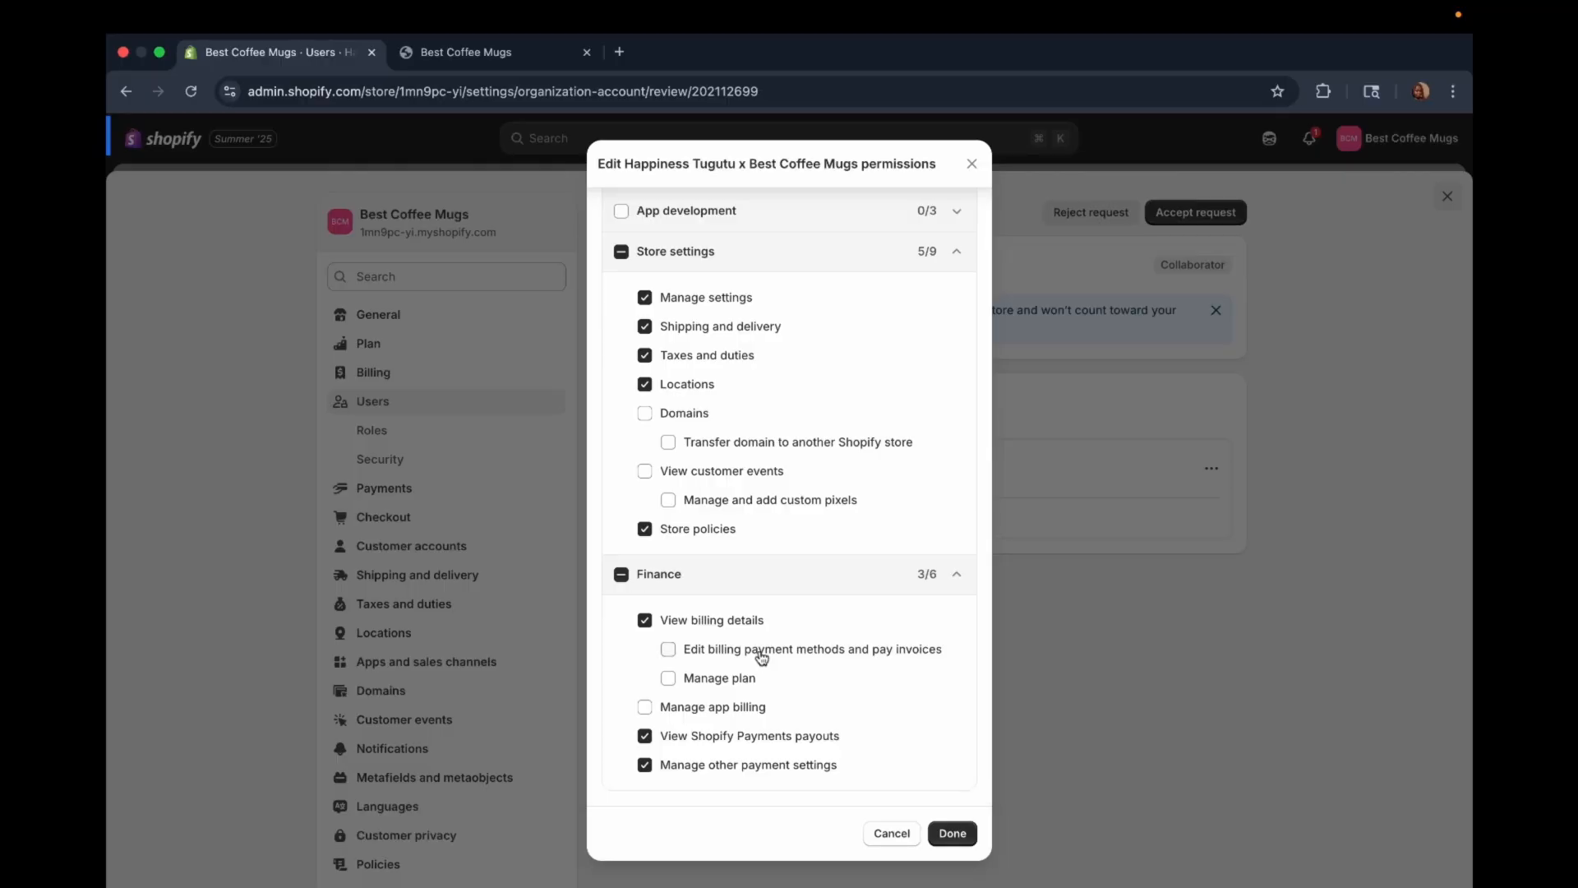
{"action": "scroll", "coordinate": [761, 657], "scroll_direction": "up", "scroll_amount": 1}
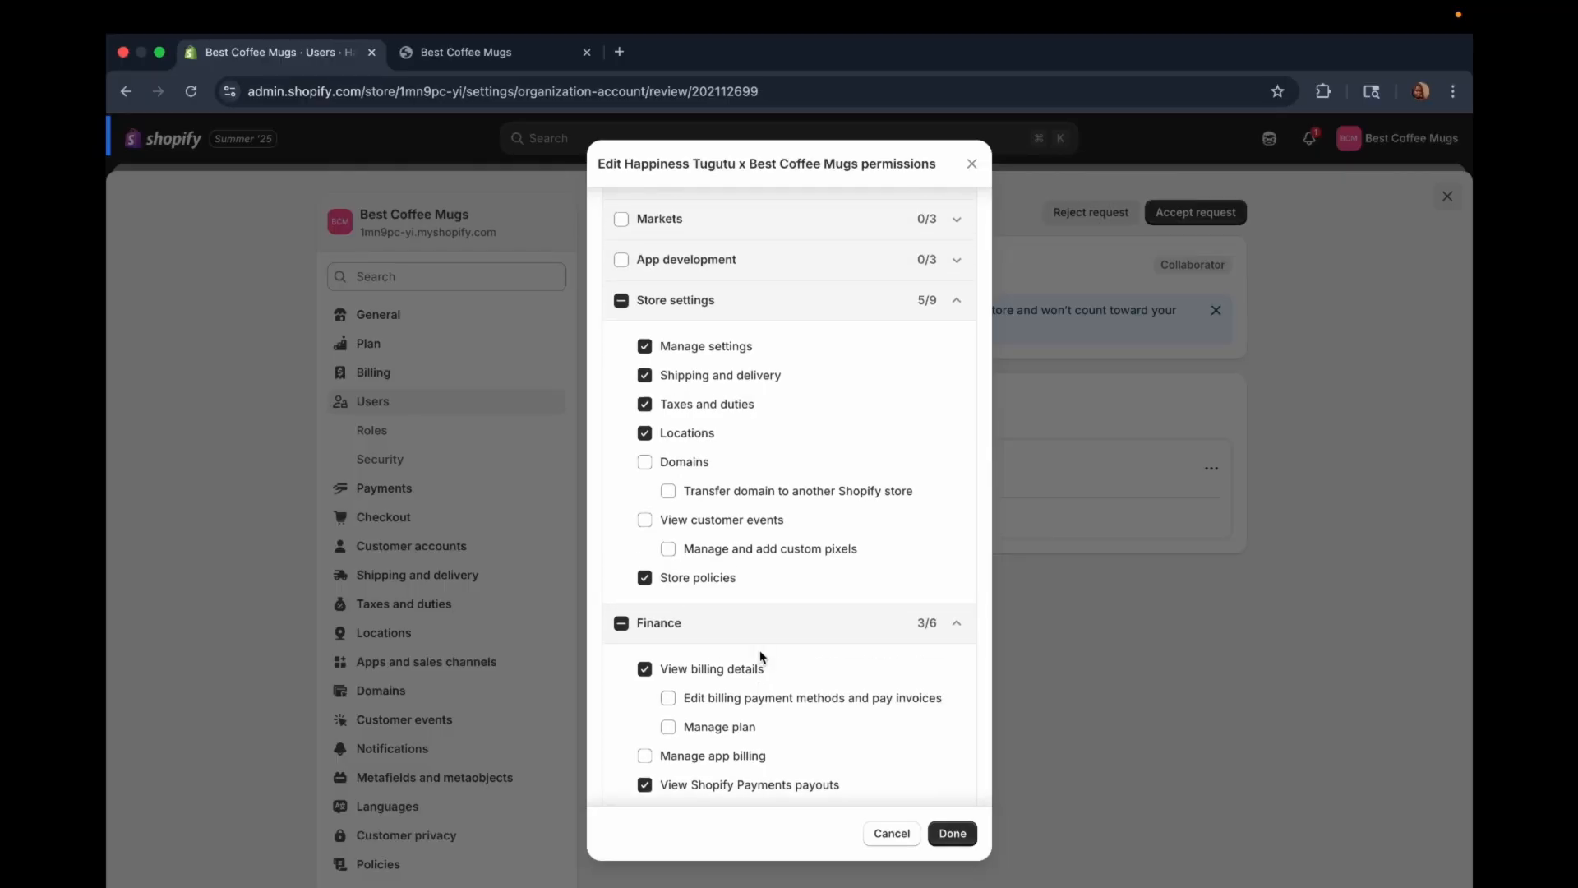
{"action": "left_click", "coordinate": [622, 624]}
{"action": "left_click", "coordinate": [621, 624]}
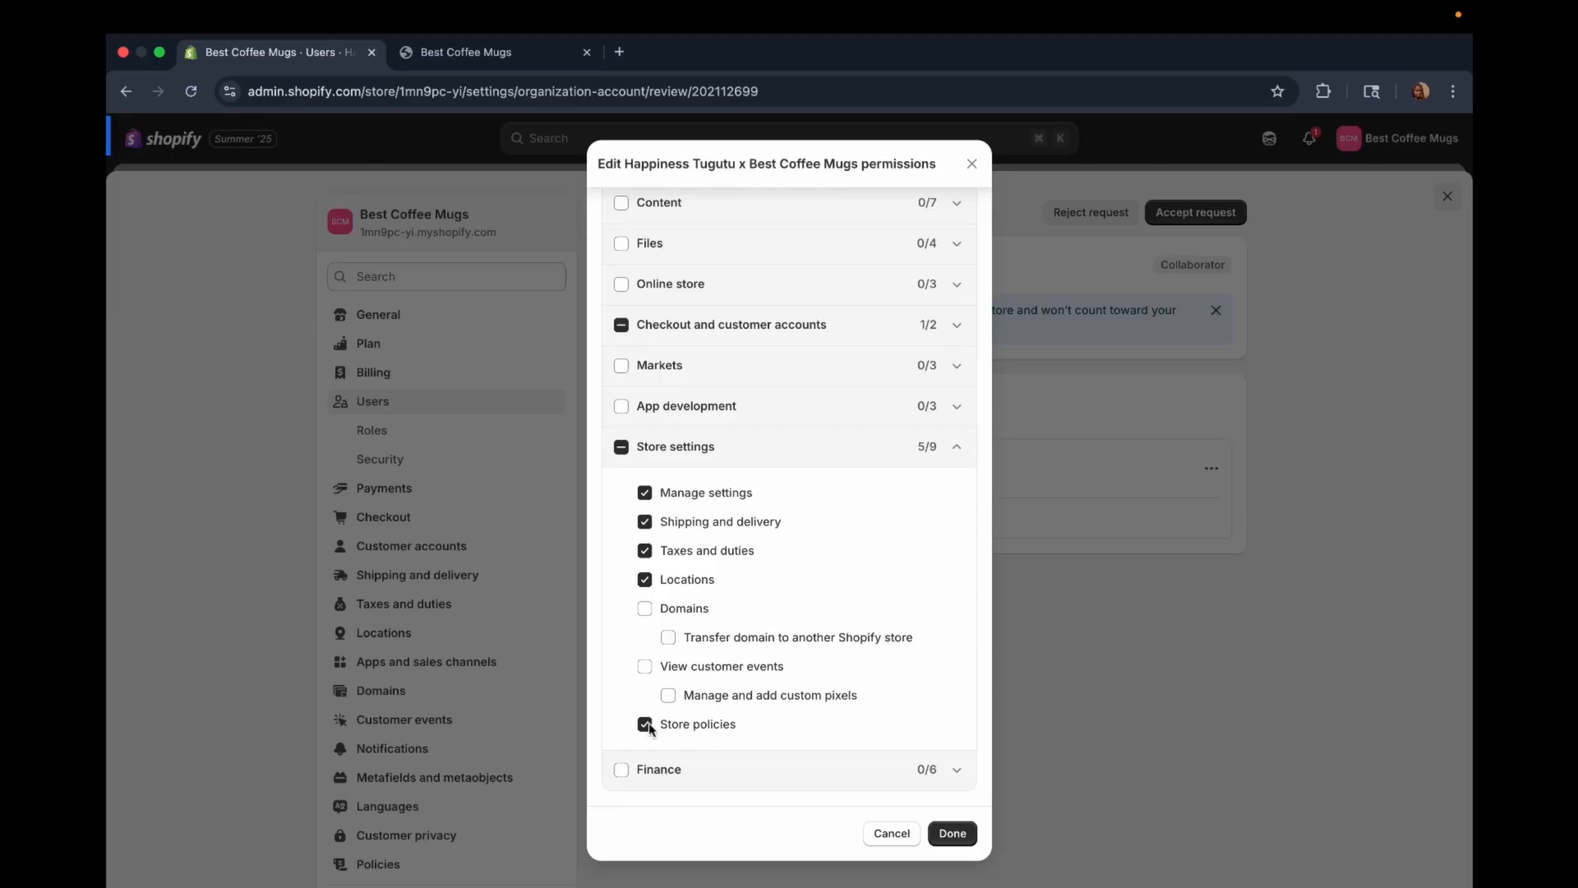
Step: Remove the Store policies, Taxes and duties, and Locations permissions from the role's Store settings group
{"action": "left_click", "coordinate": [647, 726]}
{"action": "scroll", "coordinate": [707, 685], "scroll_direction": "up", "scroll_amount": 2}
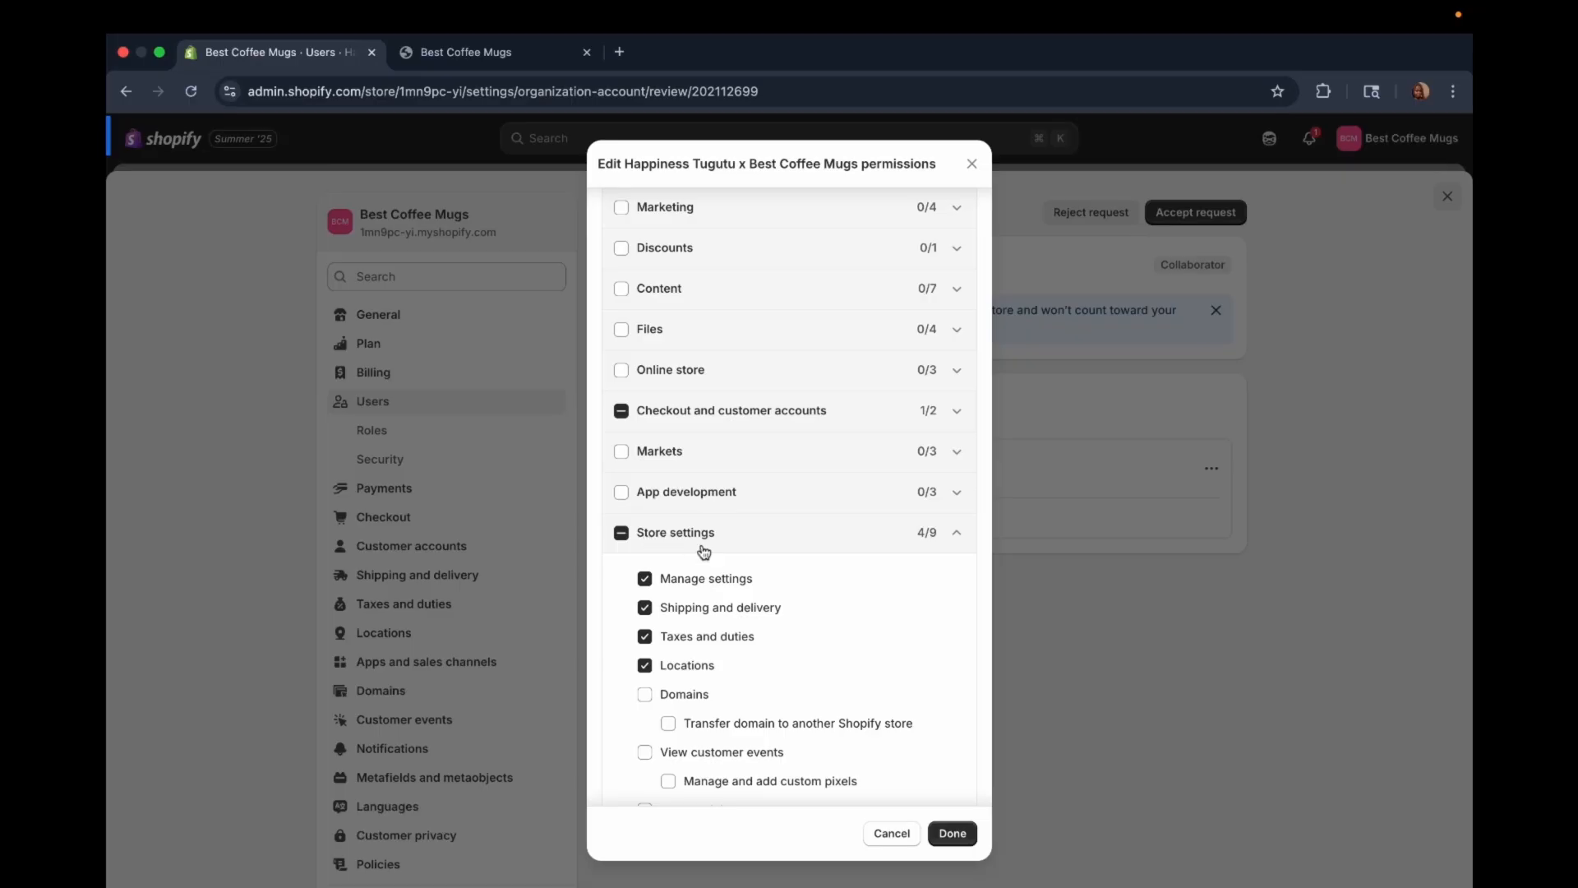
{"action": "left_click", "coordinate": [645, 638]}
{"action": "left_click", "coordinate": [646, 666]}
Step: Grant the collaborator's role all Orders permissions and review the individual entries
{"action": "scroll", "coordinate": [873, 637], "scroll_direction": "up", "scroll_amount": 5}
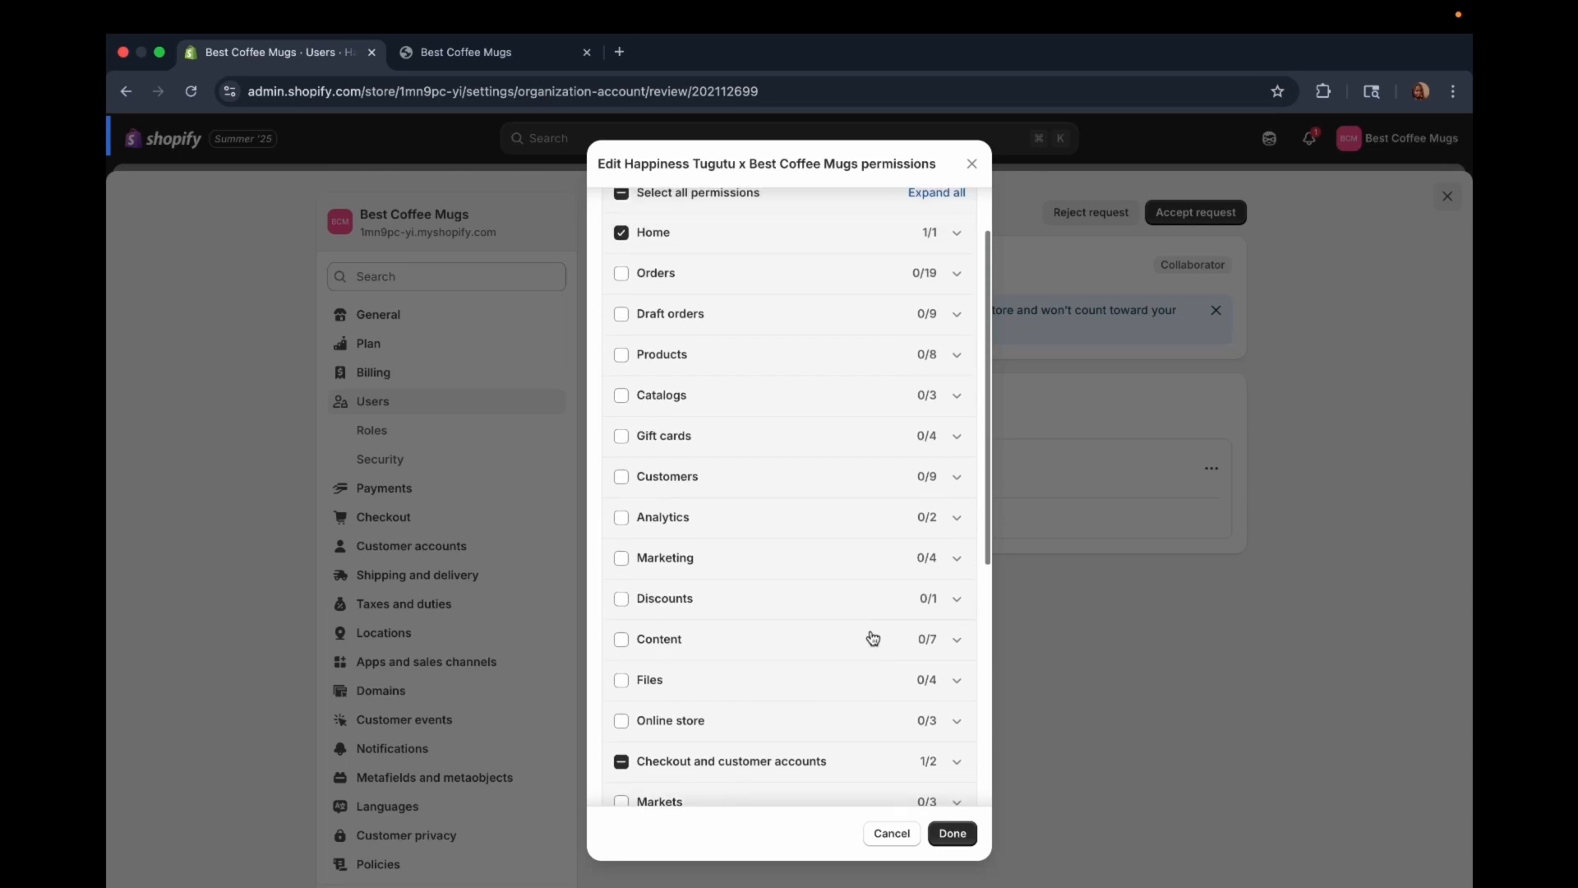
{"action": "scroll", "coordinate": [873, 637], "scroll_direction": "up", "scroll_amount": 2}
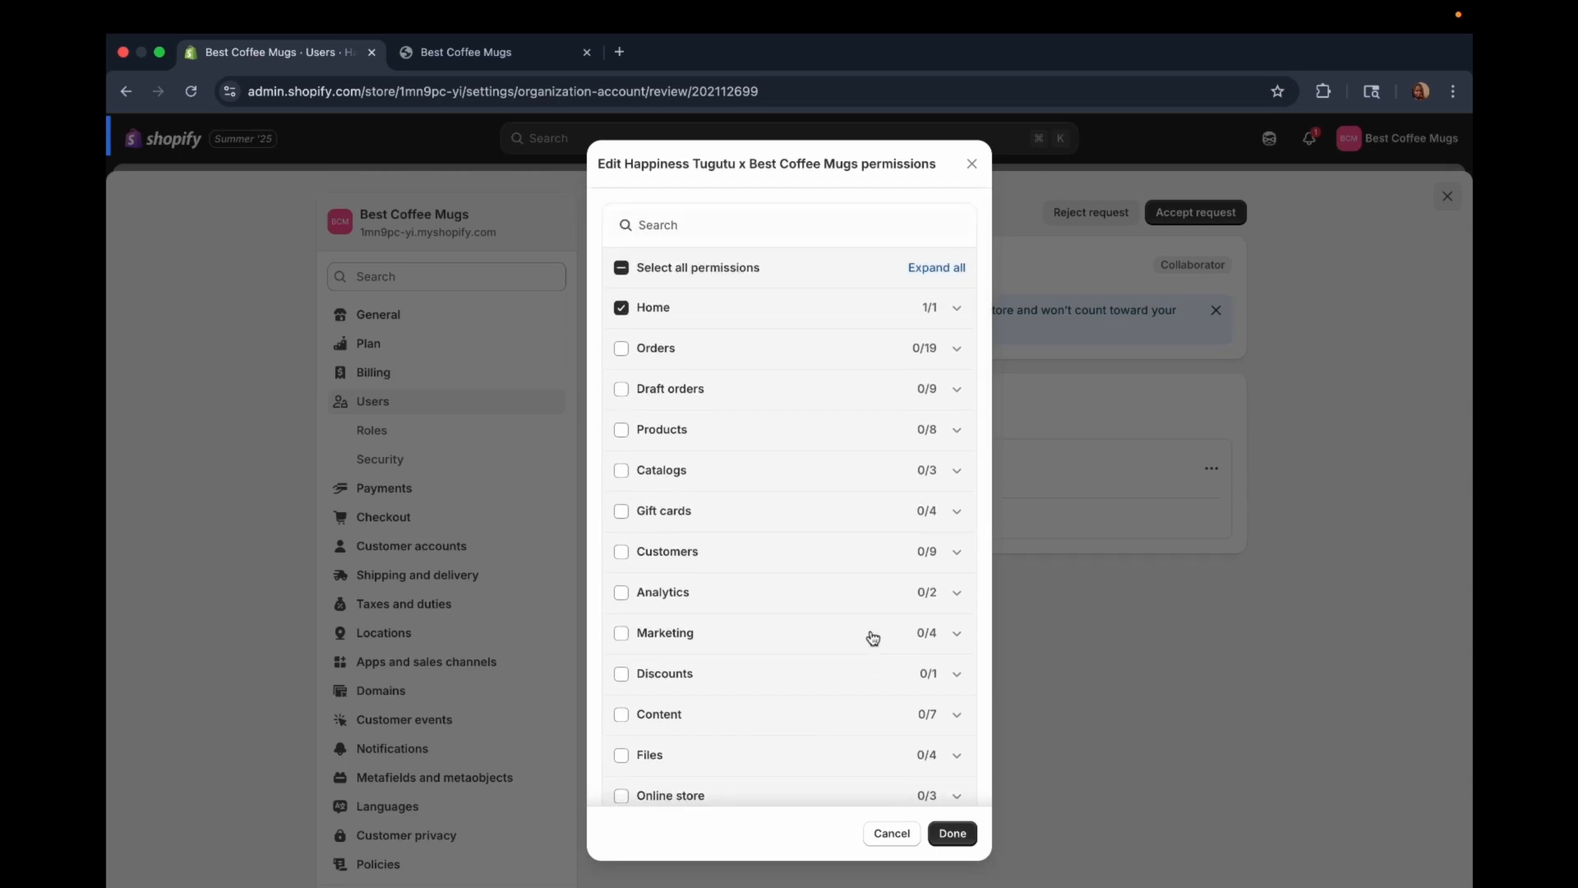
{"action": "left_click", "coordinate": [623, 354]}
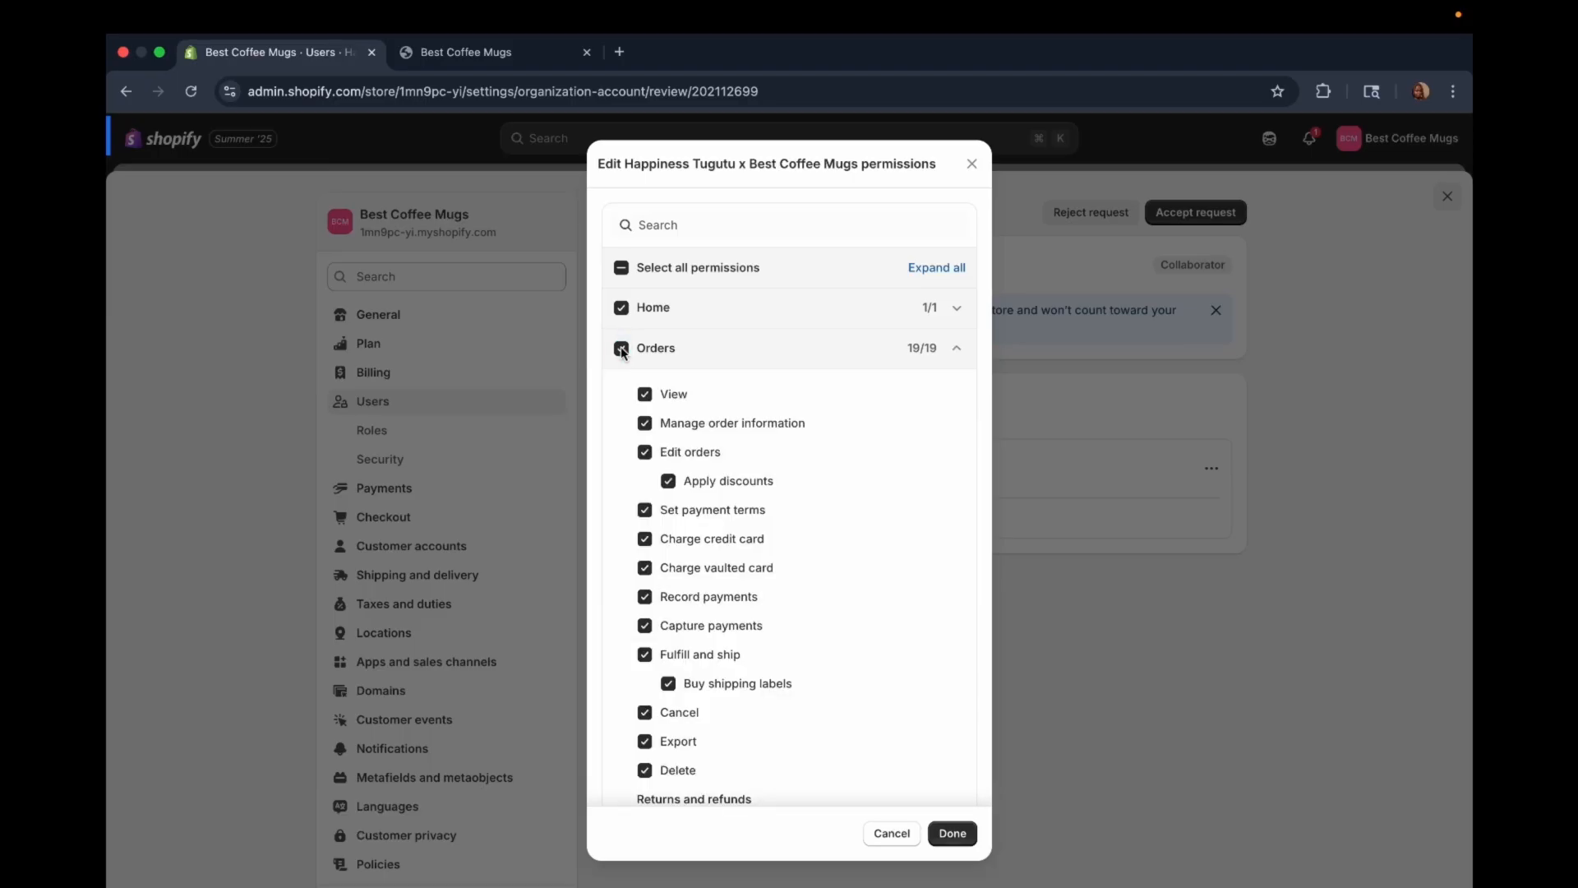
{"action": "scroll", "coordinate": [670, 582], "scroll_direction": "down", "scroll_amount": 2}
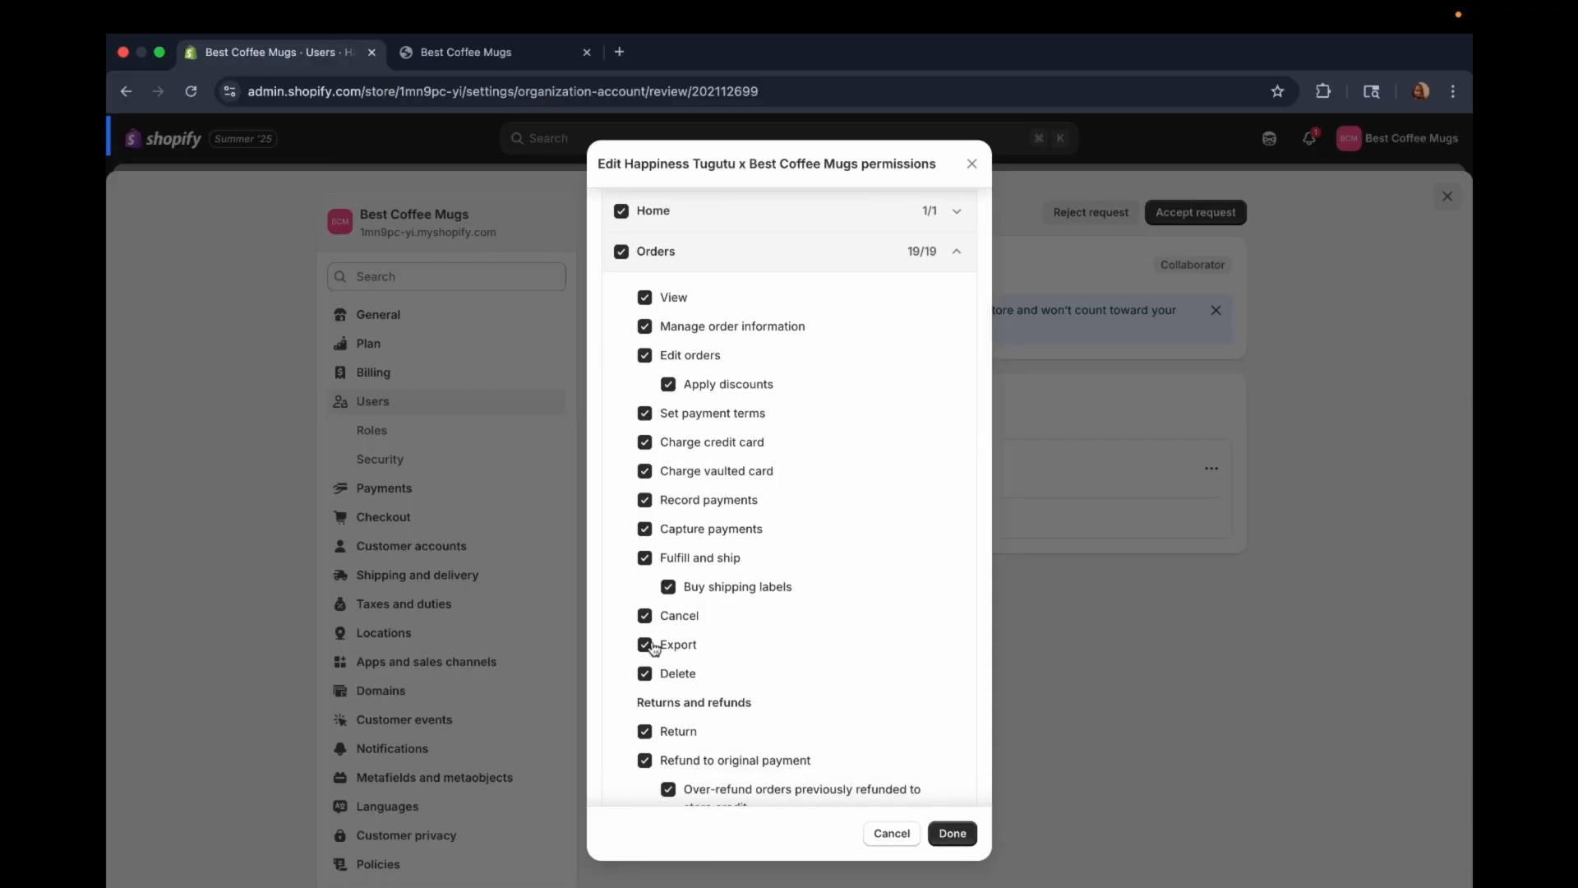
{"action": "scroll", "coordinate": [646, 658], "scroll_direction": "down", "scroll_amount": 5}
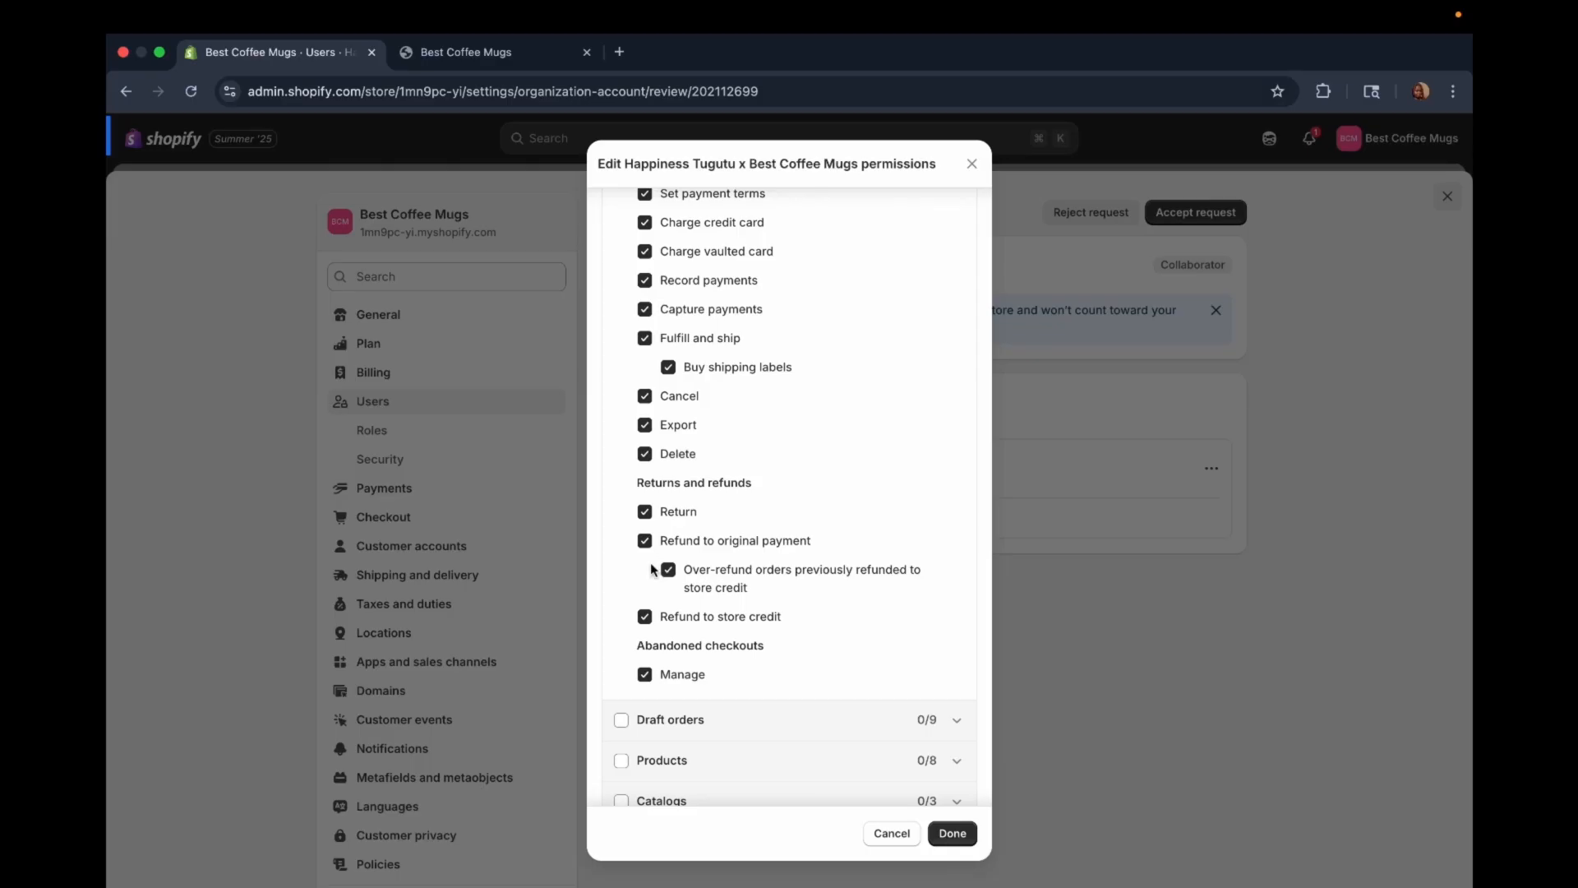
Step: Try clearing Charge credit card, Charge vaulted card, Record payments, Capture payments, Fulfill and ship, and Refund to original payment under Orders
{"action": "scroll", "coordinate": [654, 586], "scroll_direction": "up", "scroll_amount": 5}
{"action": "left_click", "coordinate": [645, 463]}
{"action": "left_click", "coordinate": [646, 492]}
{"action": "left_click", "coordinate": [644, 522]}
{"action": "left_click", "coordinate": [645, 550]}
{"action": "left_click", "coordinate": [644, 579]}
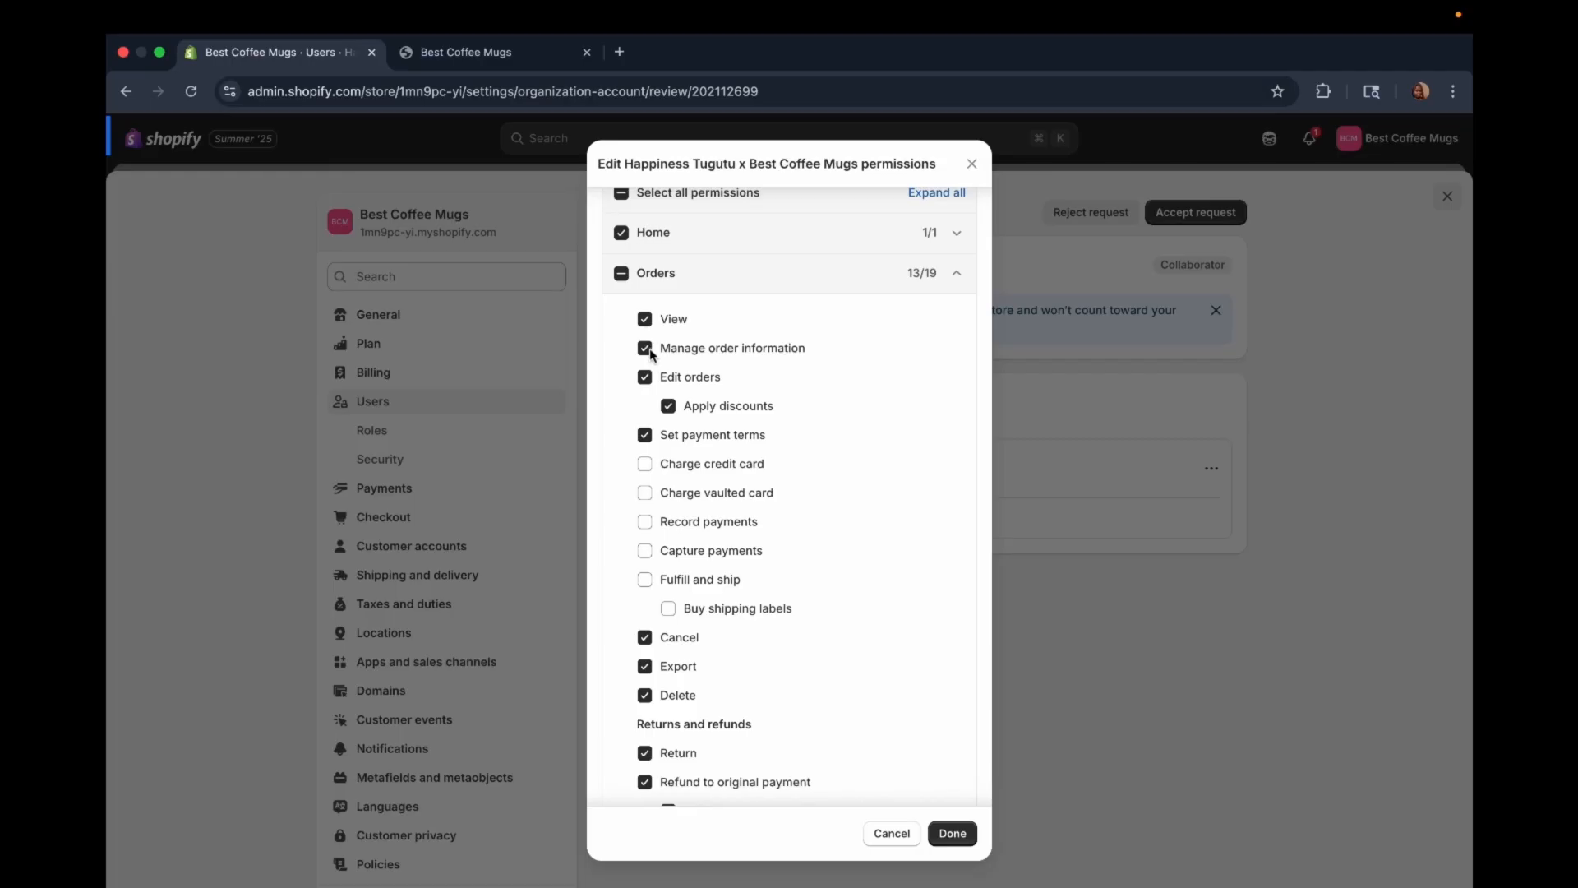
{"action": "scroll", "coordinate": [674, 606], "scroll_direction": "down", "scroll_amount": 3}
{"action": "left_click", "coordinate": [644, 601]}
{"action": "scroll", "coordinate": [649, 622], "scroll_direction": "up", "scroll_amount": 5}
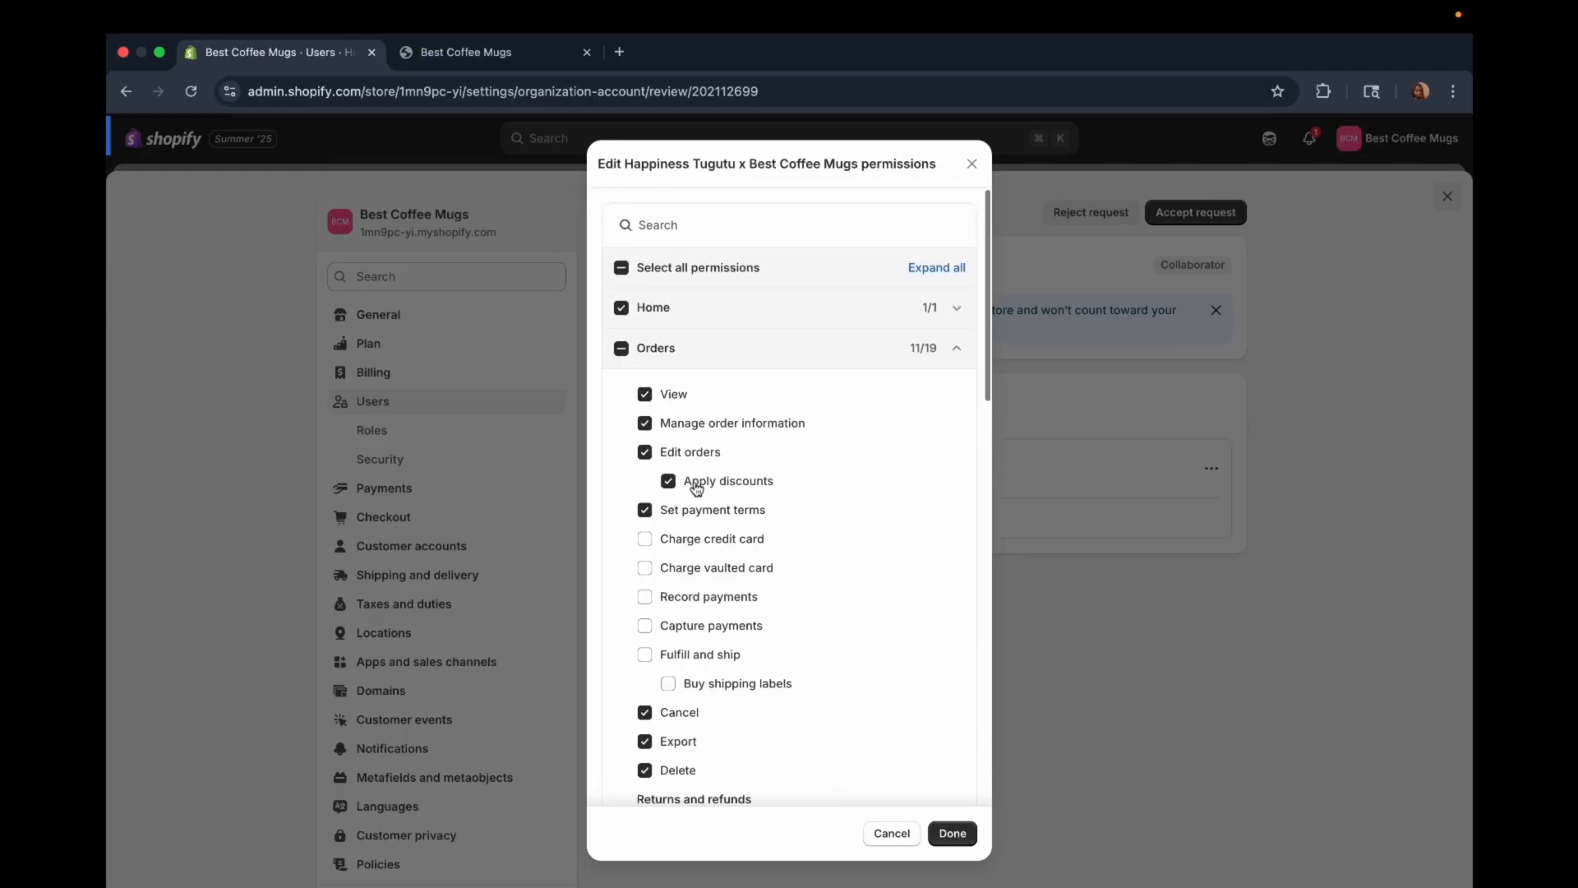
Step: Grant all Orders permissions except Edit orders, Charge credit card, Charge vaulted card and Capture payments, and collapse the Orders group
{"action": "left_click", "coordinate": [623, 350]}
{"action": "left_click", "coordinate": [624, 348]}
{"action": "left_click", "coordinate": [623, 349]}
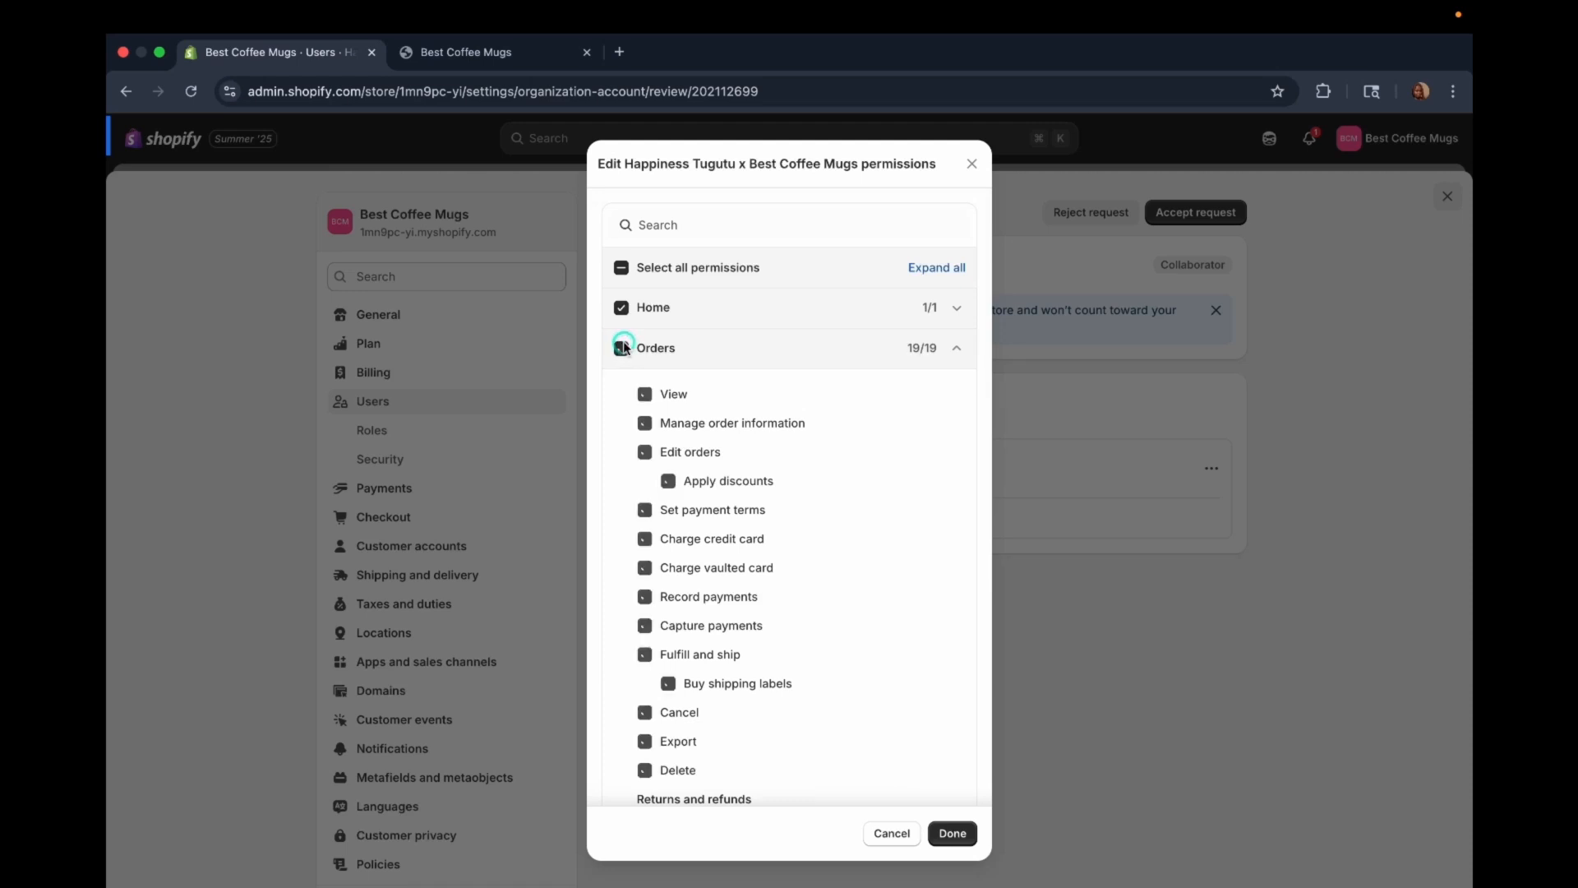
{"action": "left_click", "coordinate": [644, 453]}
{"action": "left_click", "coordinate": [645, 626]}
{"action": "left_click", "coordinate": [645, 568]}
{"action": "left_click", "coordinate": [644, 539]}
{"action": "scroll", "coordinate": [704, 752], "scroll_direction": "down", "scroll_amount": 3}
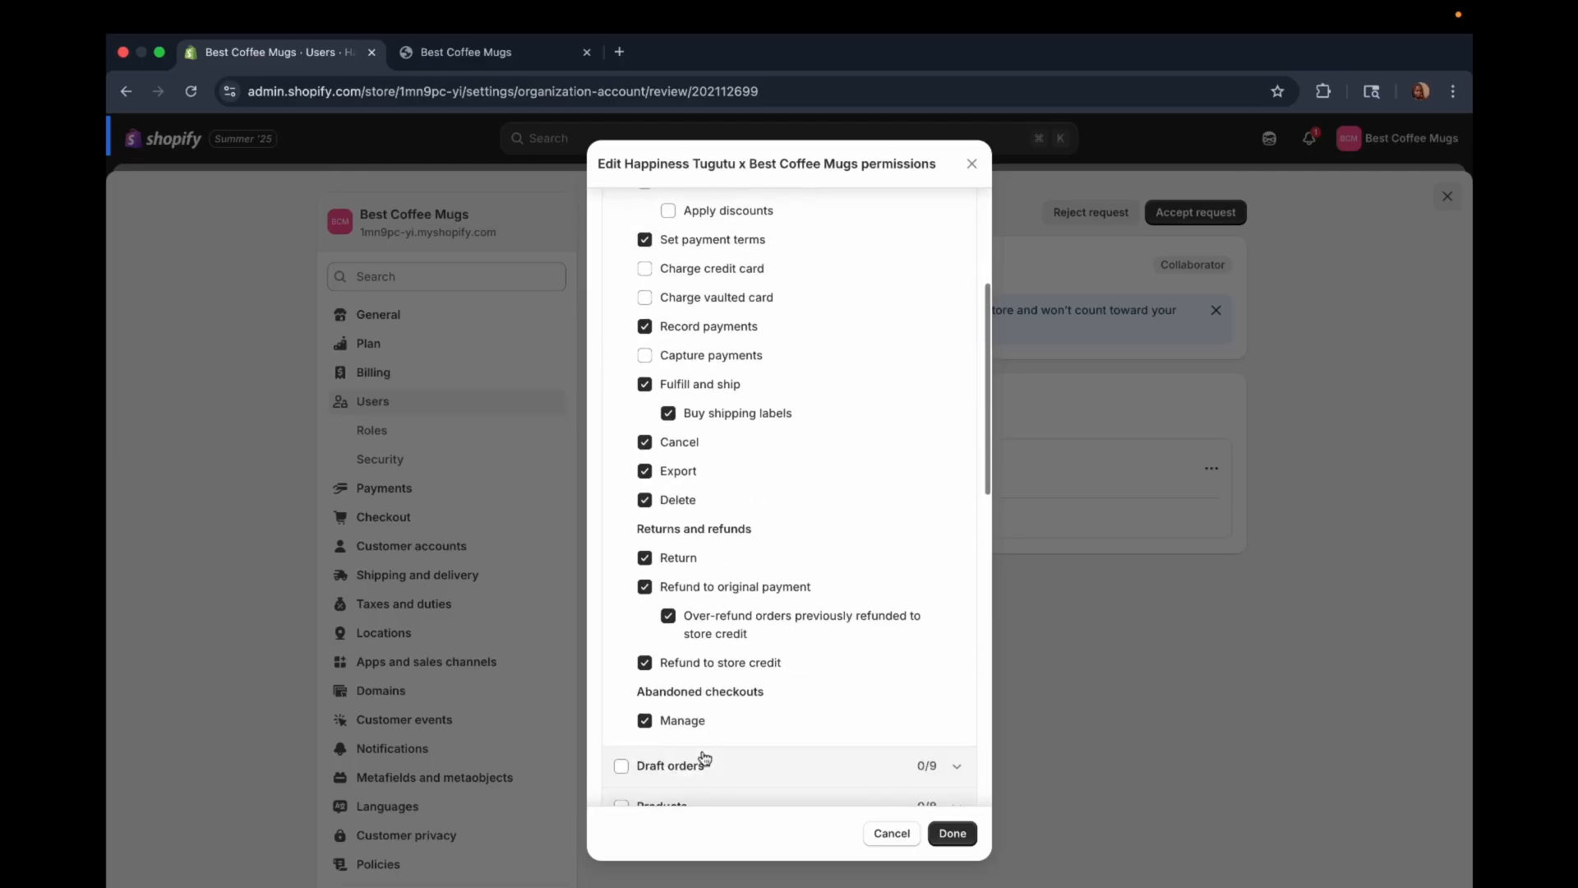
{"action": "scroll", "coordinate": [705, 756], "scroll_direction": "down", "scroll_amount": 3}
{"action": "scroll", "coordinate": [704, 757], "scroll_direction": "up", "scroll_amount": 10}
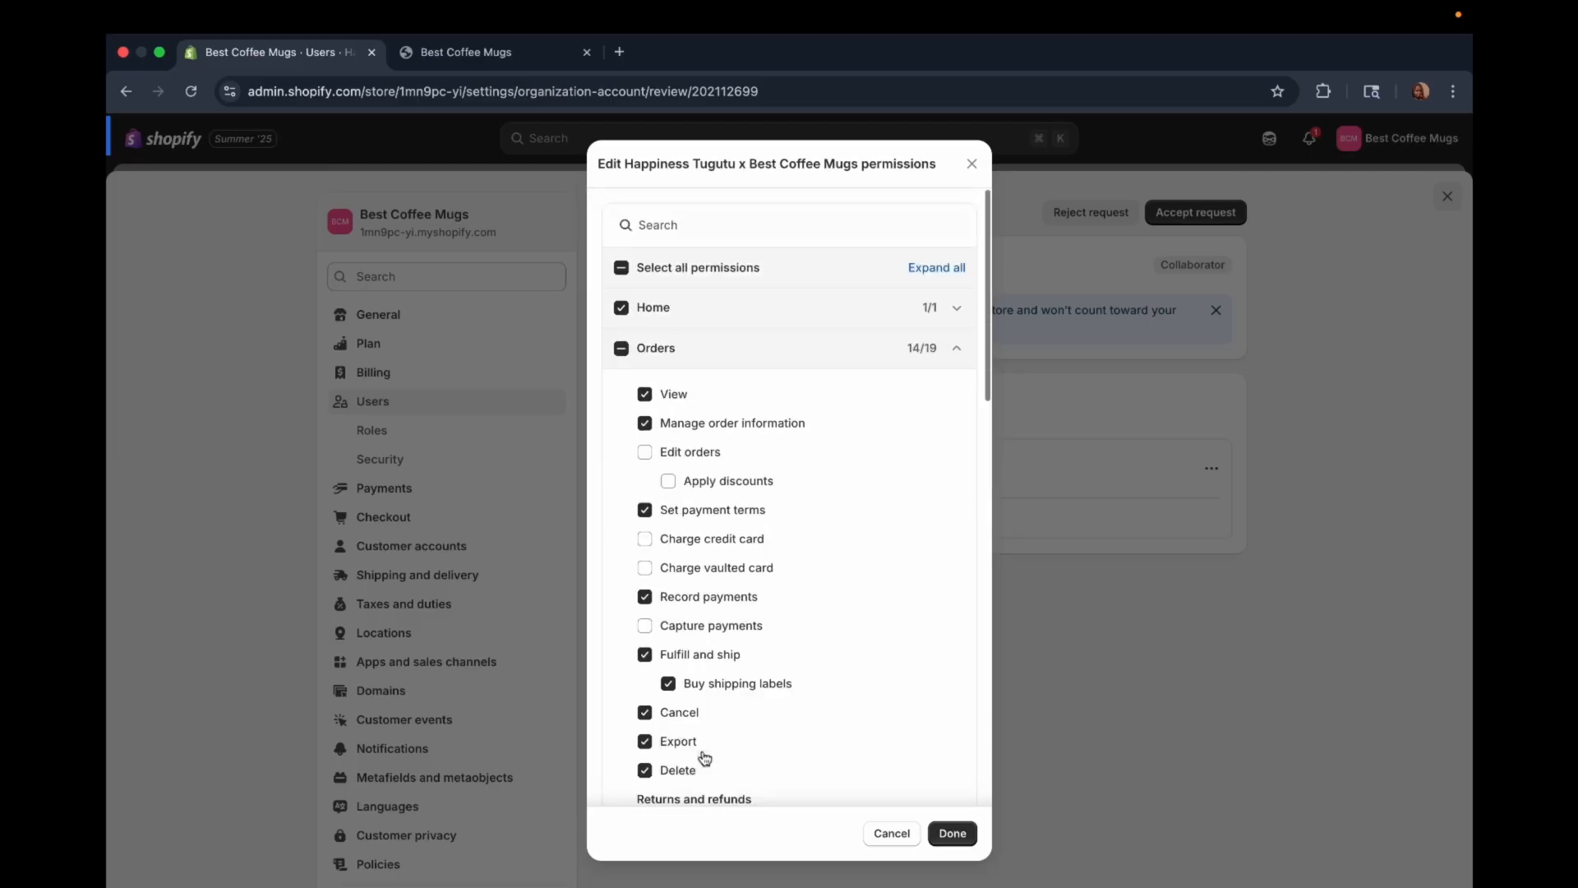
{"action": "left_click", "coordinate": [957, 348]}
{"action": "scroll", "coordinate": [828, 539], "scroll_direction": "down", "scroll_amount": 3}
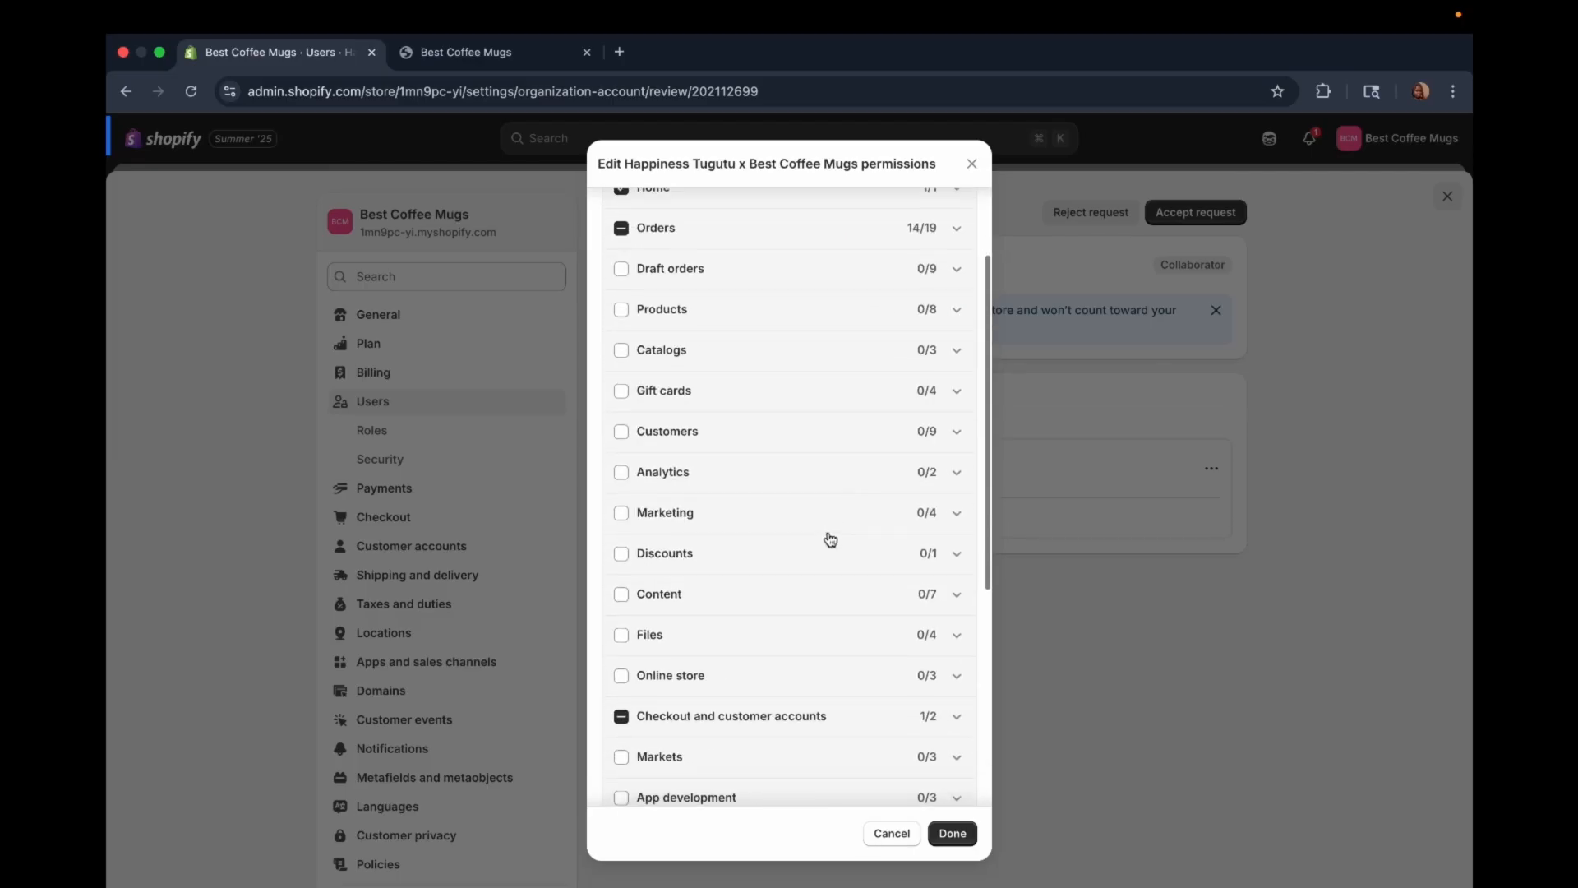
Step: Grant the collaborator's role only the View and Create and edit permissions for Gift cards, trying Export and Deactivate before clearing them
{"action": "left_click", "coordinate": [892, 395]}
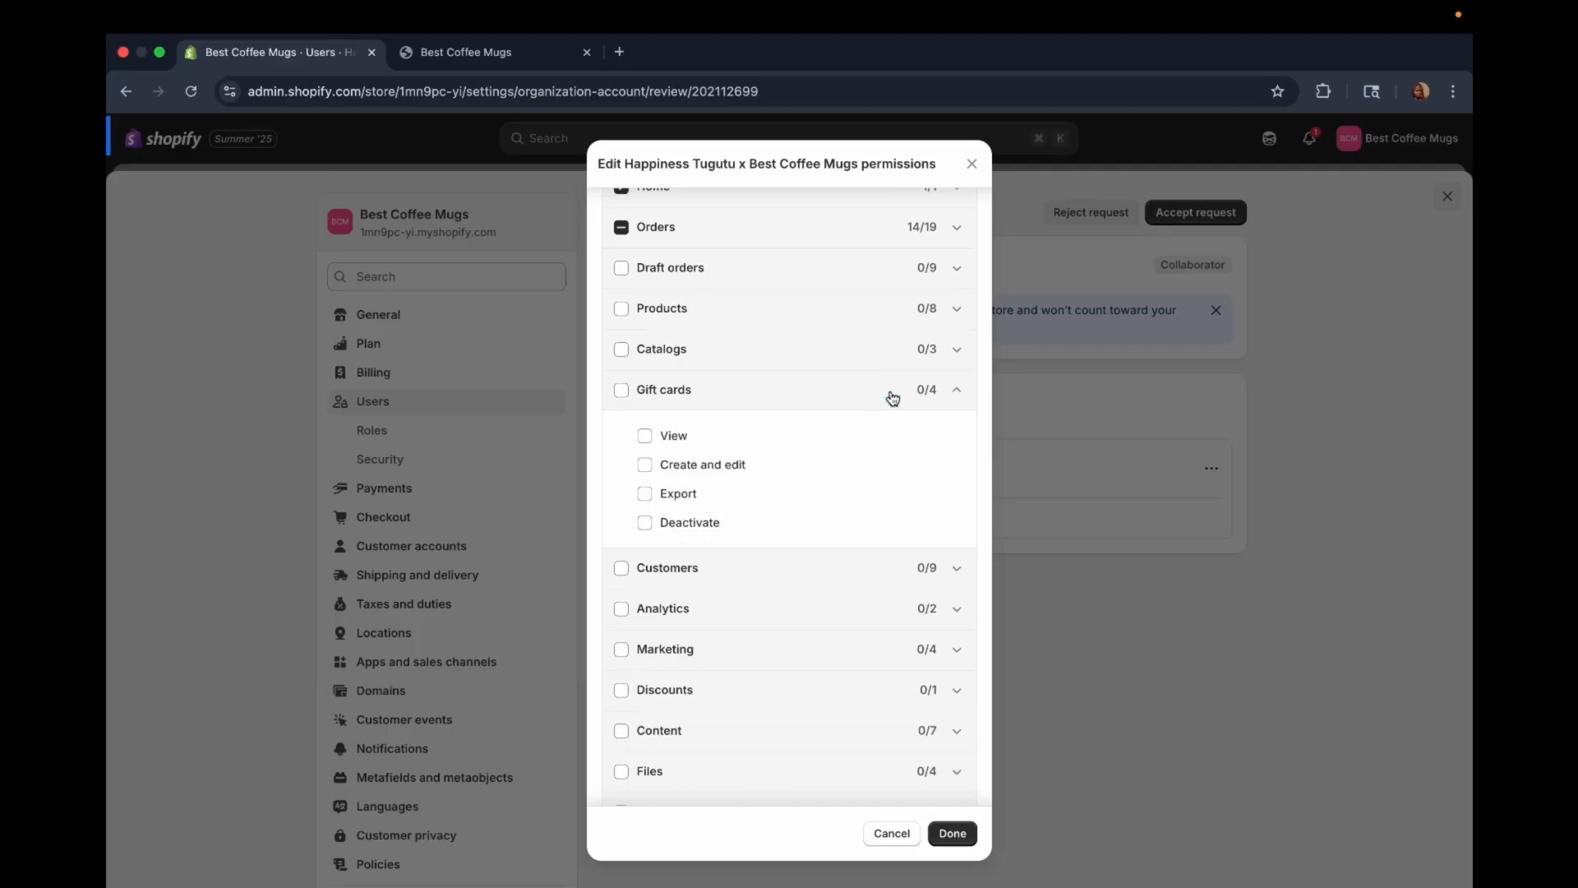
{"action": "left_click", "coordinate": [644, 435]}
{"action": "left_click", "coordinate": [642, 465]}
{"action": "left_click", "coordinate": [645, 495]}
{"action": "left_click", "coordinate": [646, 524]}
{"action": "left_click", "coordinate": [646, 524]}
{"action": "left_click", "coordinate": [645, 493]}
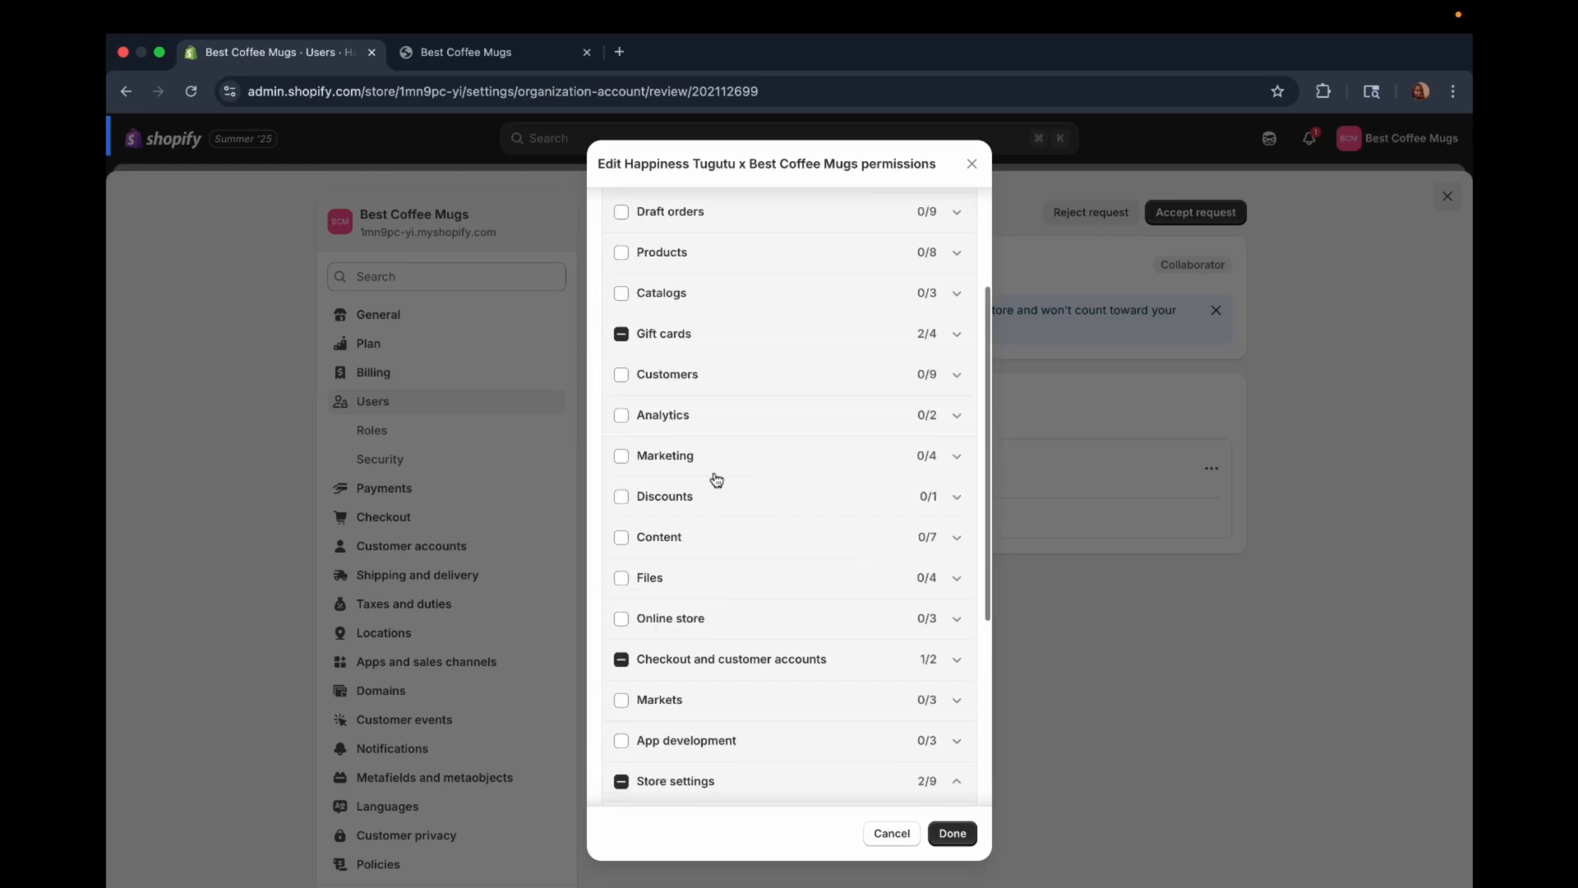
Step: Grant the Marketing activities and automations permission plus View and Create and edit for Campaigns, and apply the role's permission changes
{"action": "left_click", "coordinate": [953, 451]}
{"action": "left_click", "coordinate": [644, 504]}
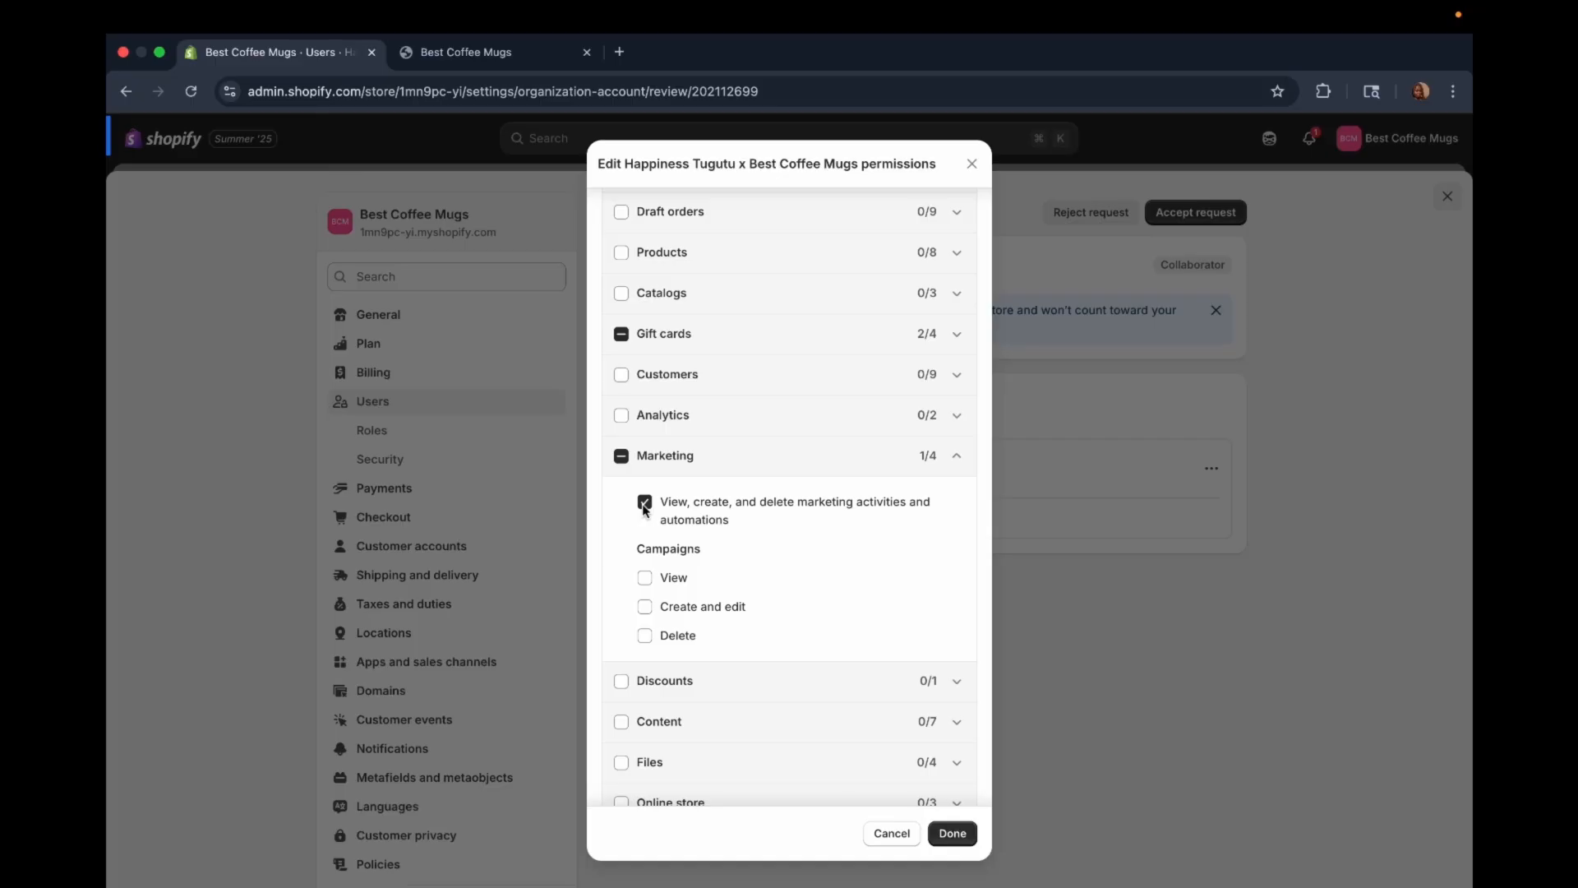
{"action": "left_click", "coordinate": [645, 577]}
{"action": "left_click", "coordinate": [646, 607]}
{"action": "left_click", "coordinate": [953, 456]}
{"action": "scroll", "coordinate": [902, 505], "scroll_direction": "up", "scroll_amount": 3}
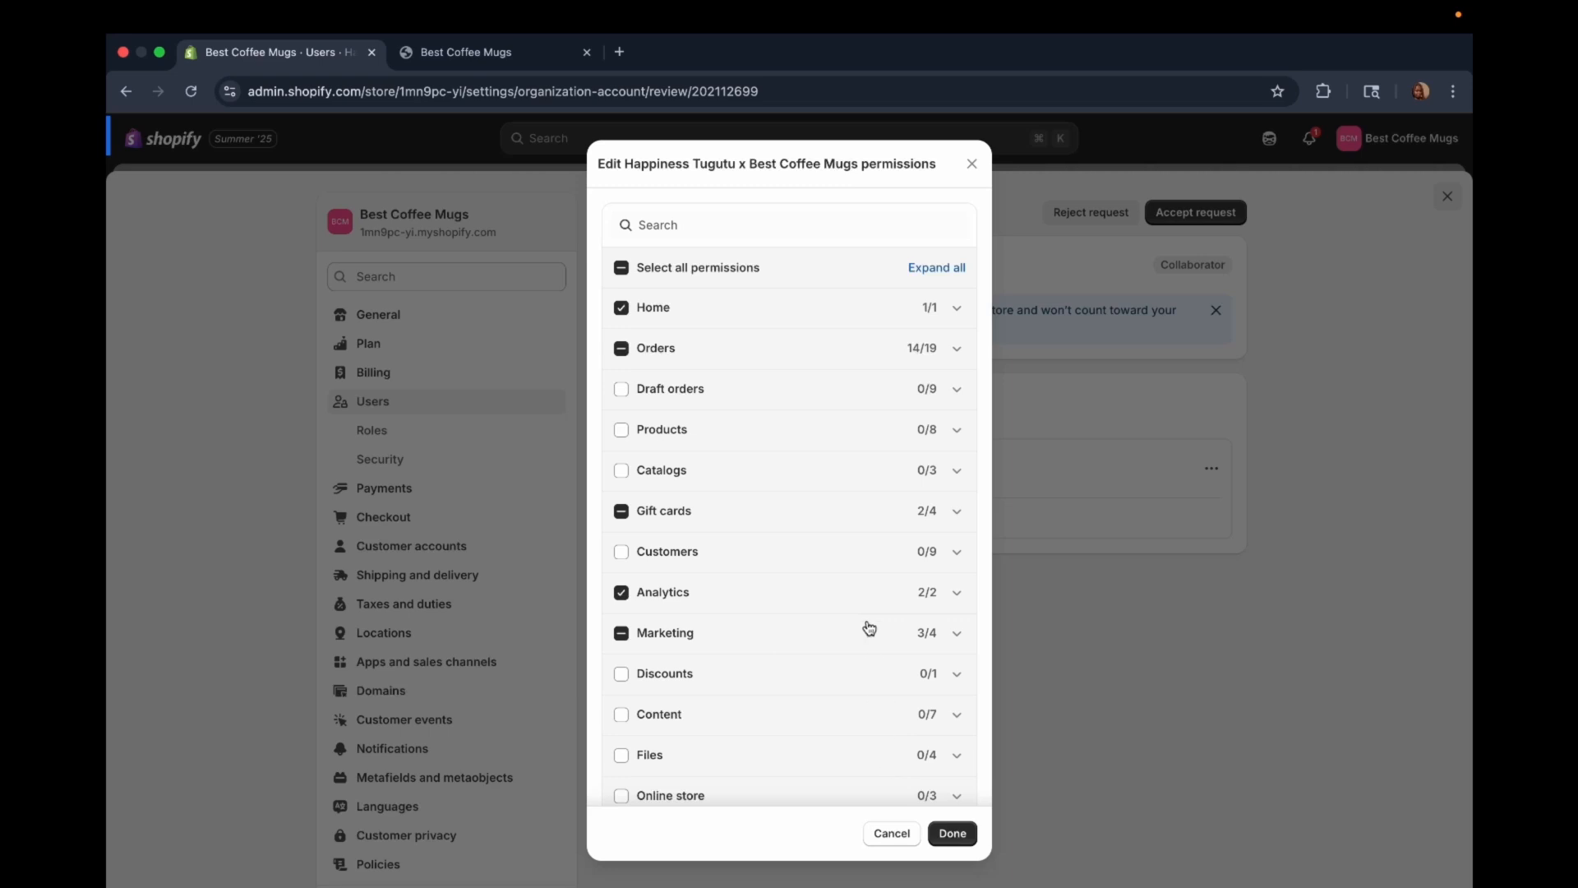
{"action": "left_click", "coordinate": [952, 834]}
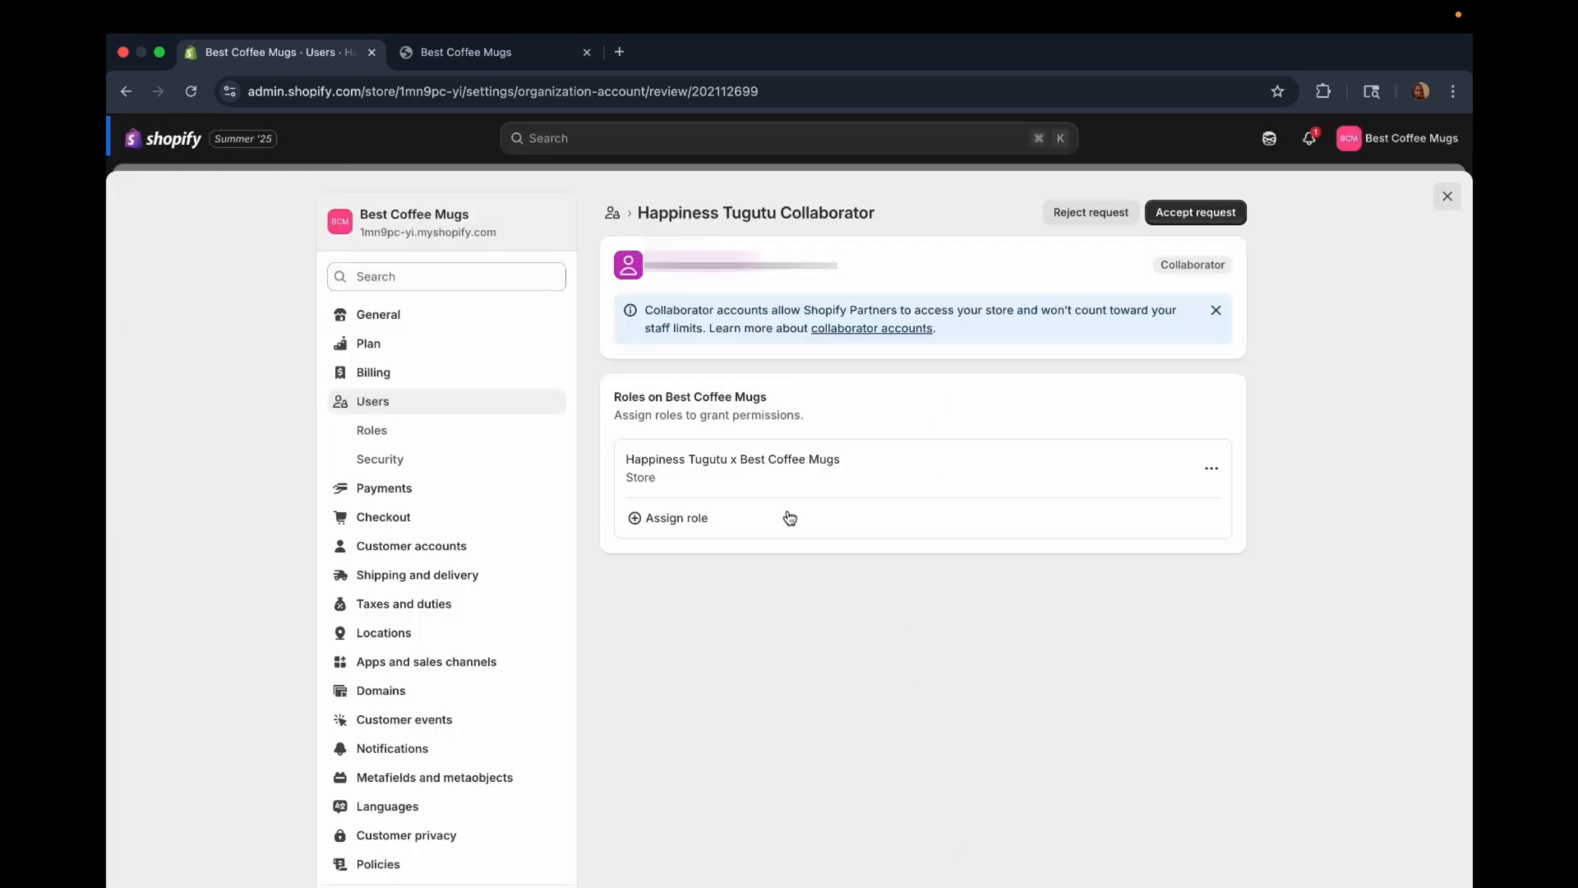
Step: Try assigning the Online store editor role to the collaborator, remove it, and look over the assignable roles
{"action": "left_click", "coordinate": [638, 518]}
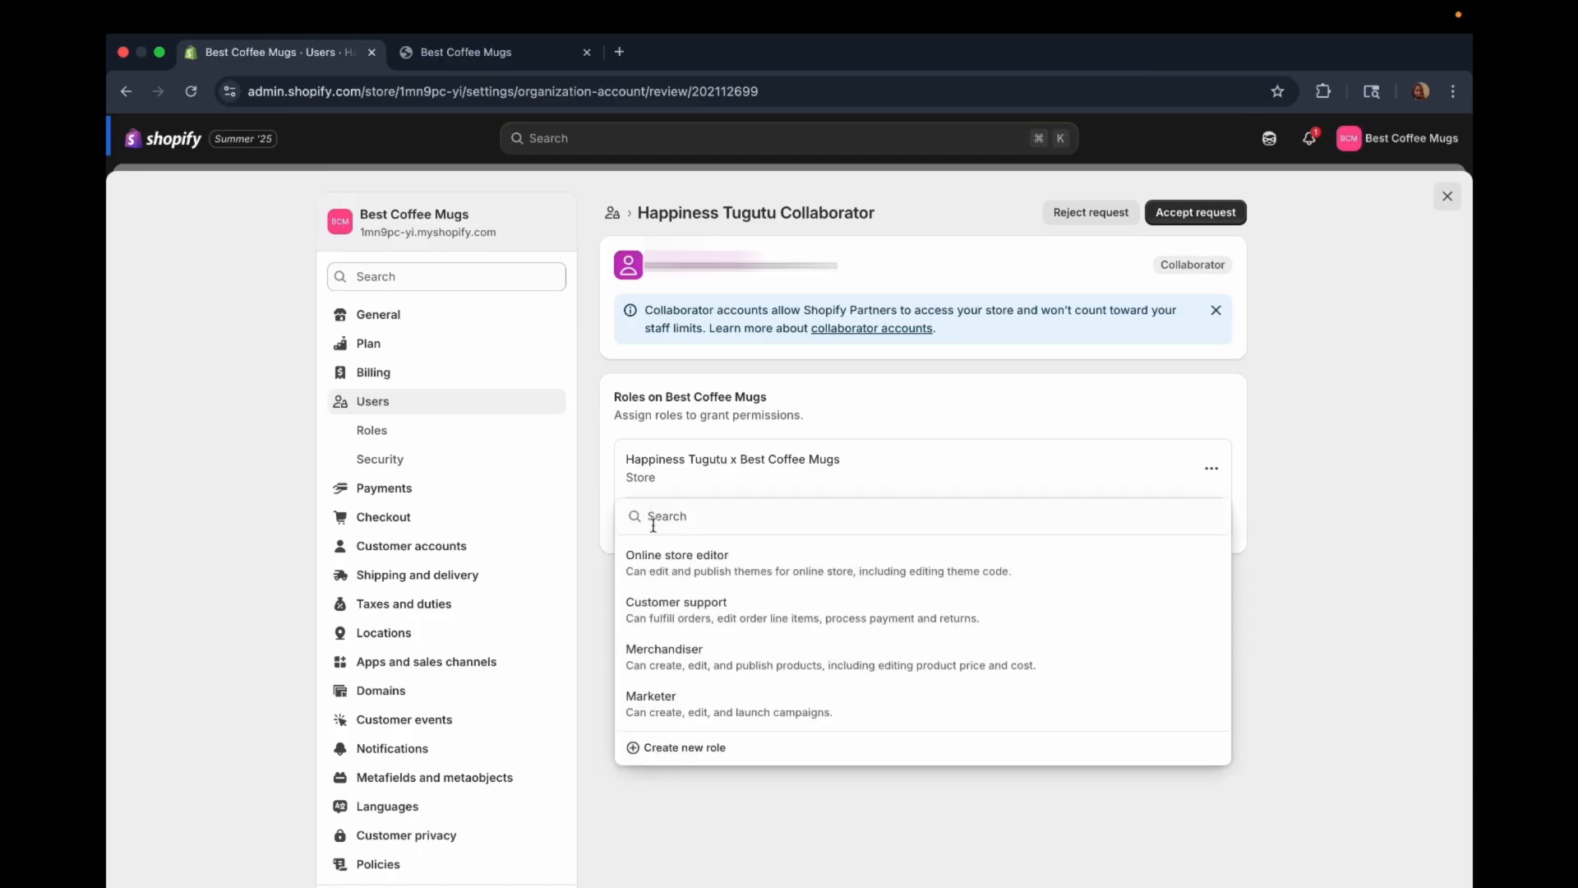
{"action": "left_click", "coordinate": [711, 567]}
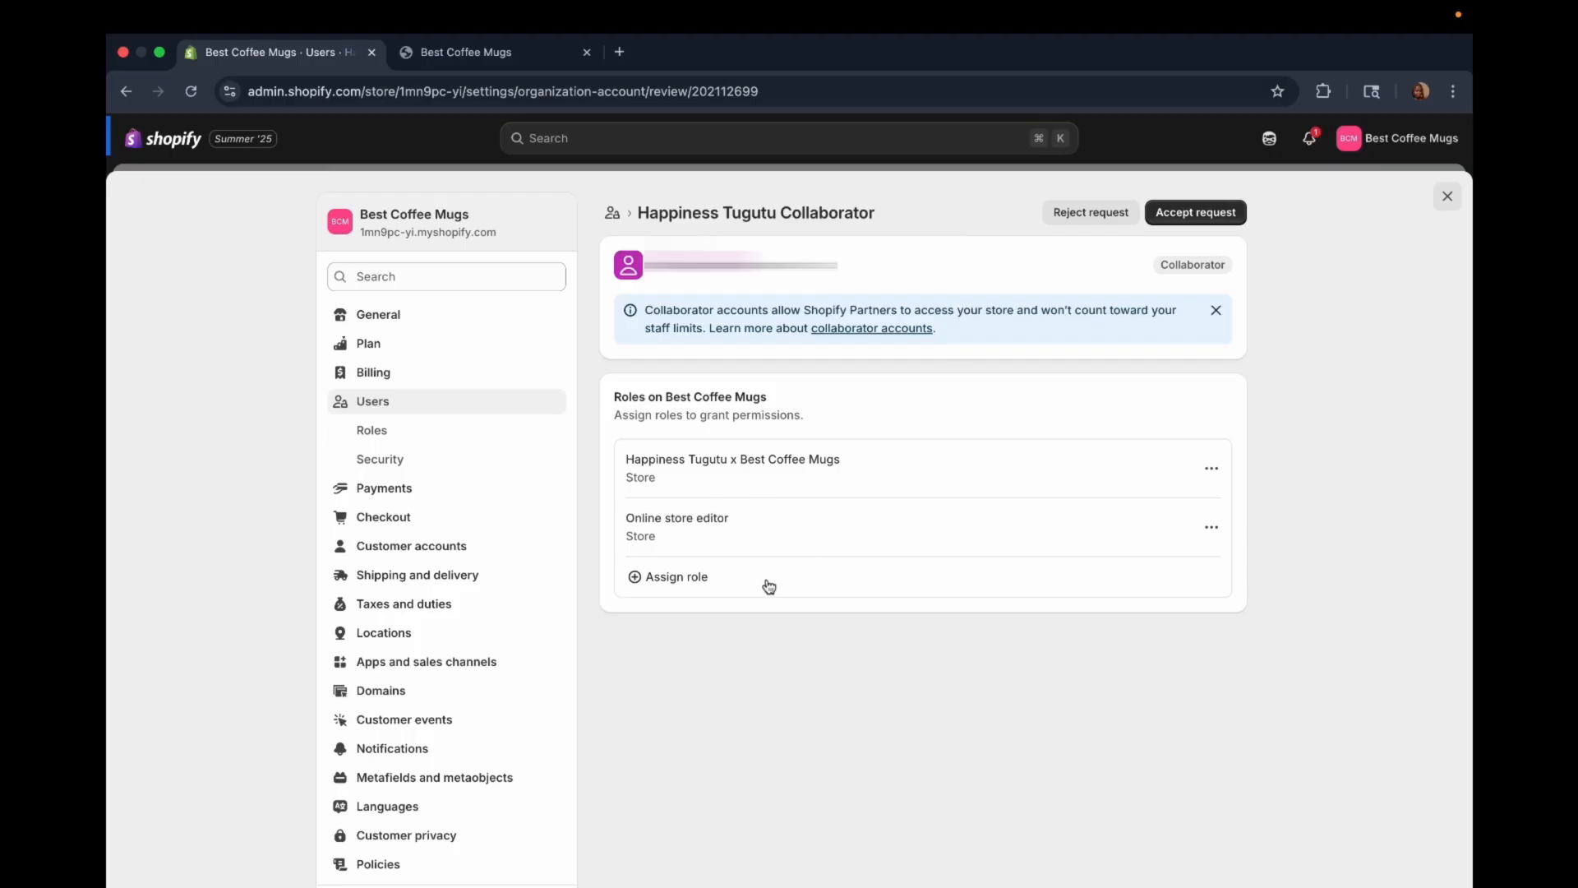
{"action": "left_click", "coordinate": [1212, 527]}
{"action": "left_click", "coordinate": [1151, 593]}
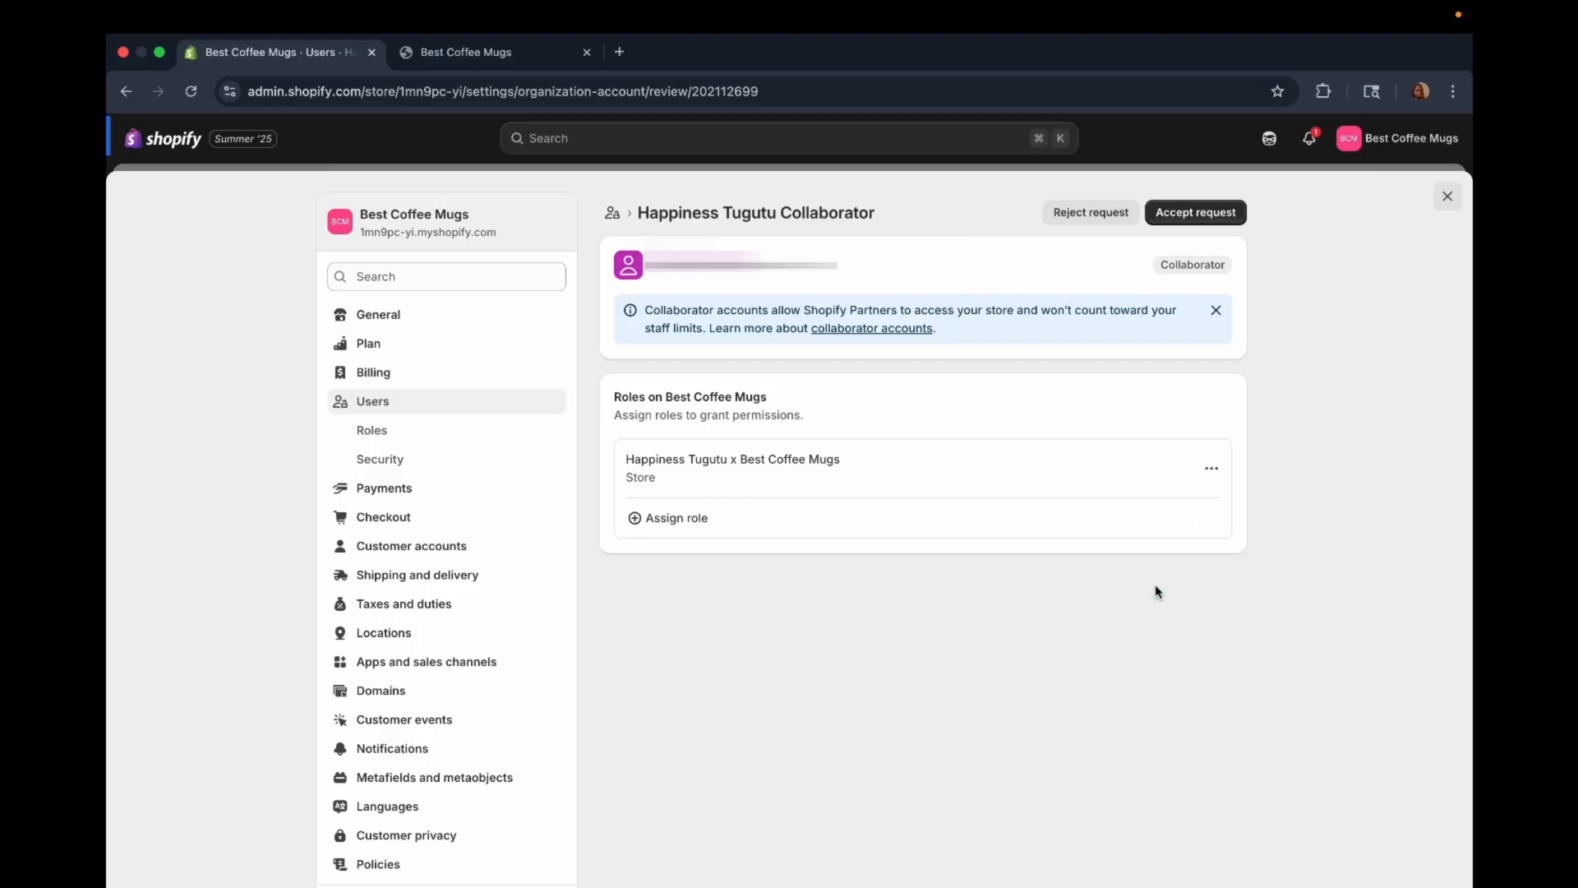
{"action": "left_click", "coordinate": [634, 518]}
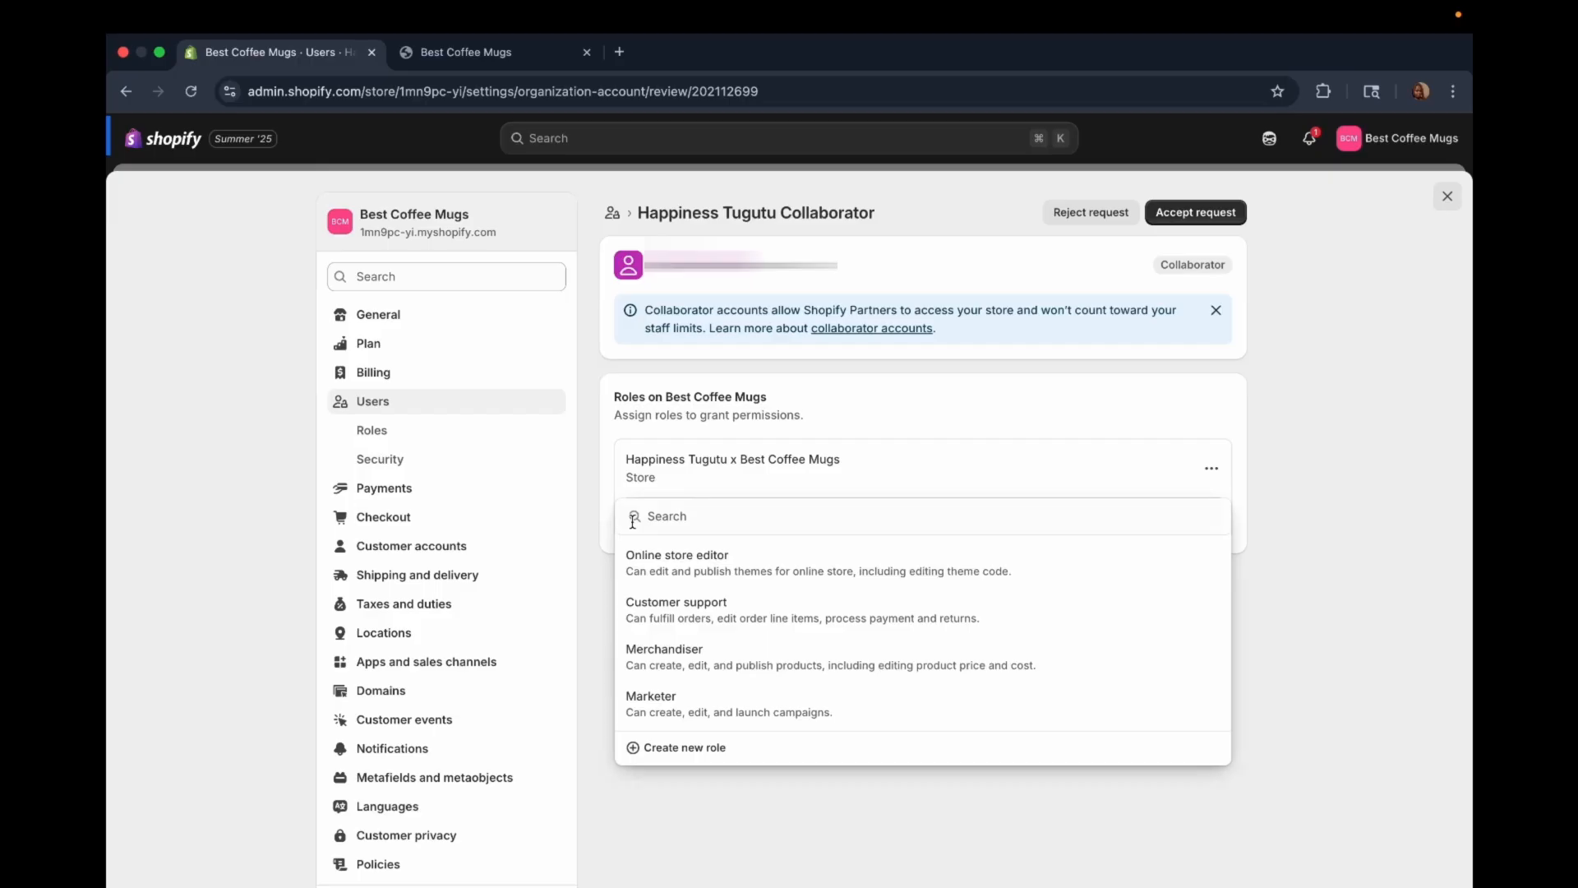
{"action": "left_click", "coordinate": [1028, 420]}
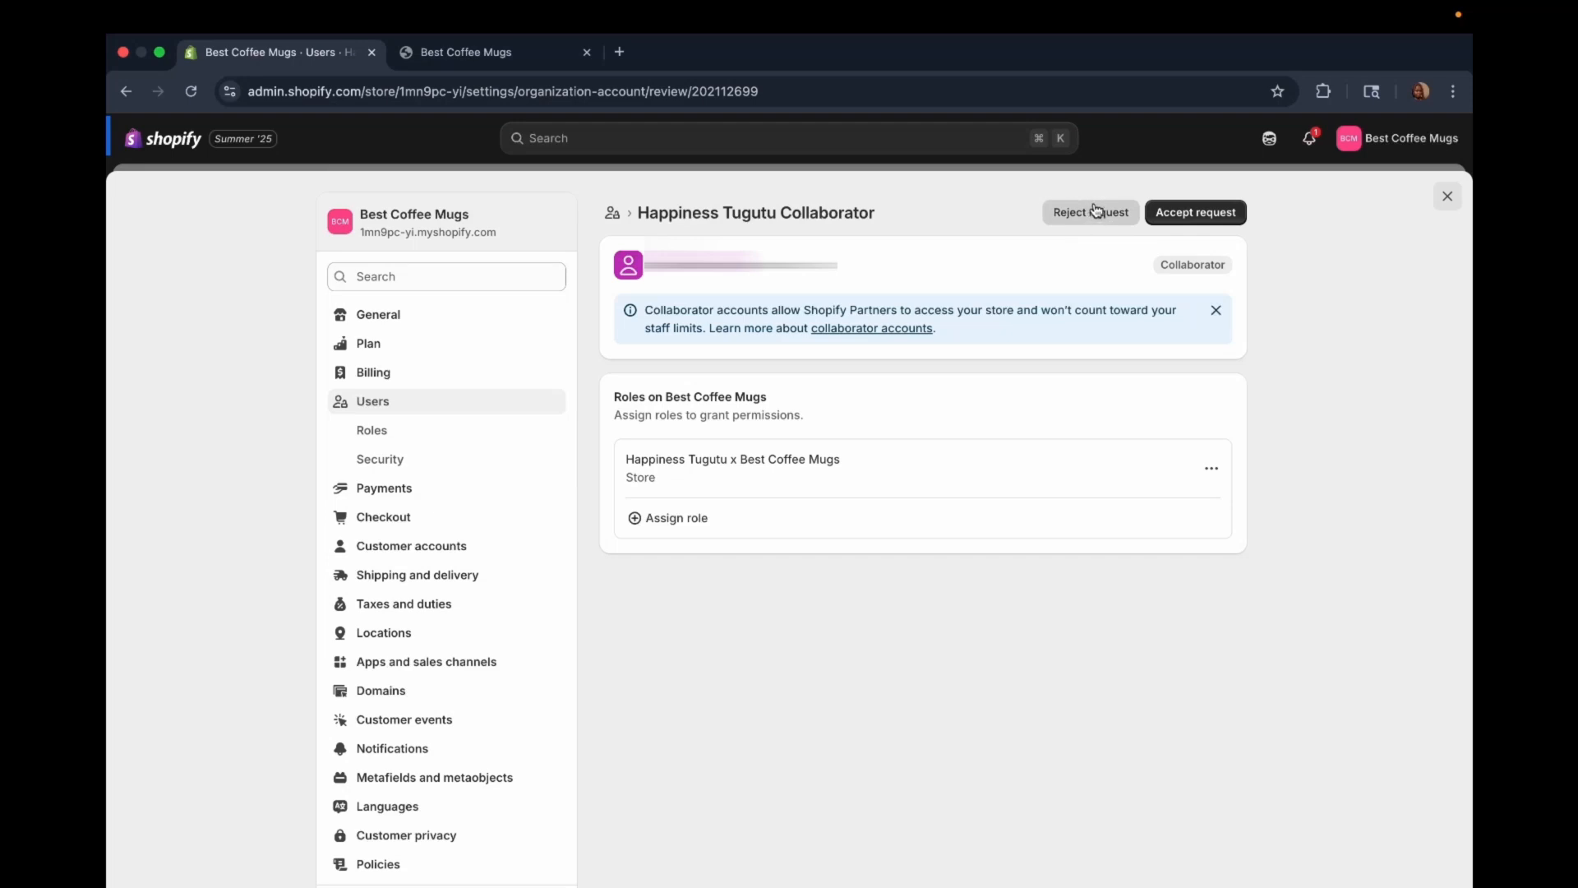
Step: Accept the collaborator request and refresh the users list
{"action": "left_click", "coordinate": [1198, 219]}
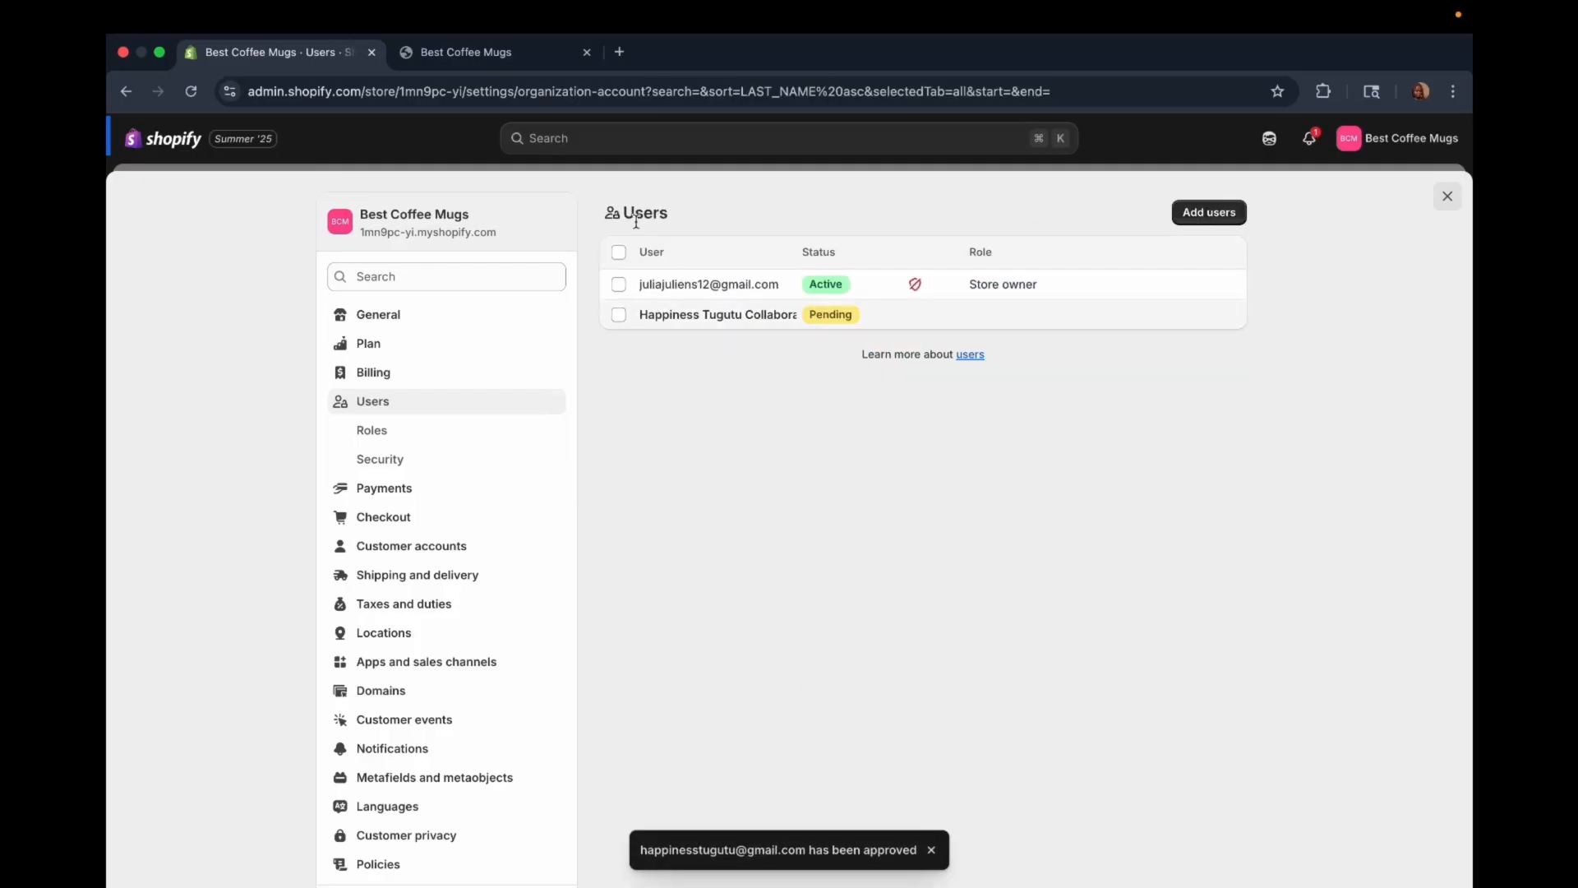
{"action": "left_click", "coordinate": [190, 92]}
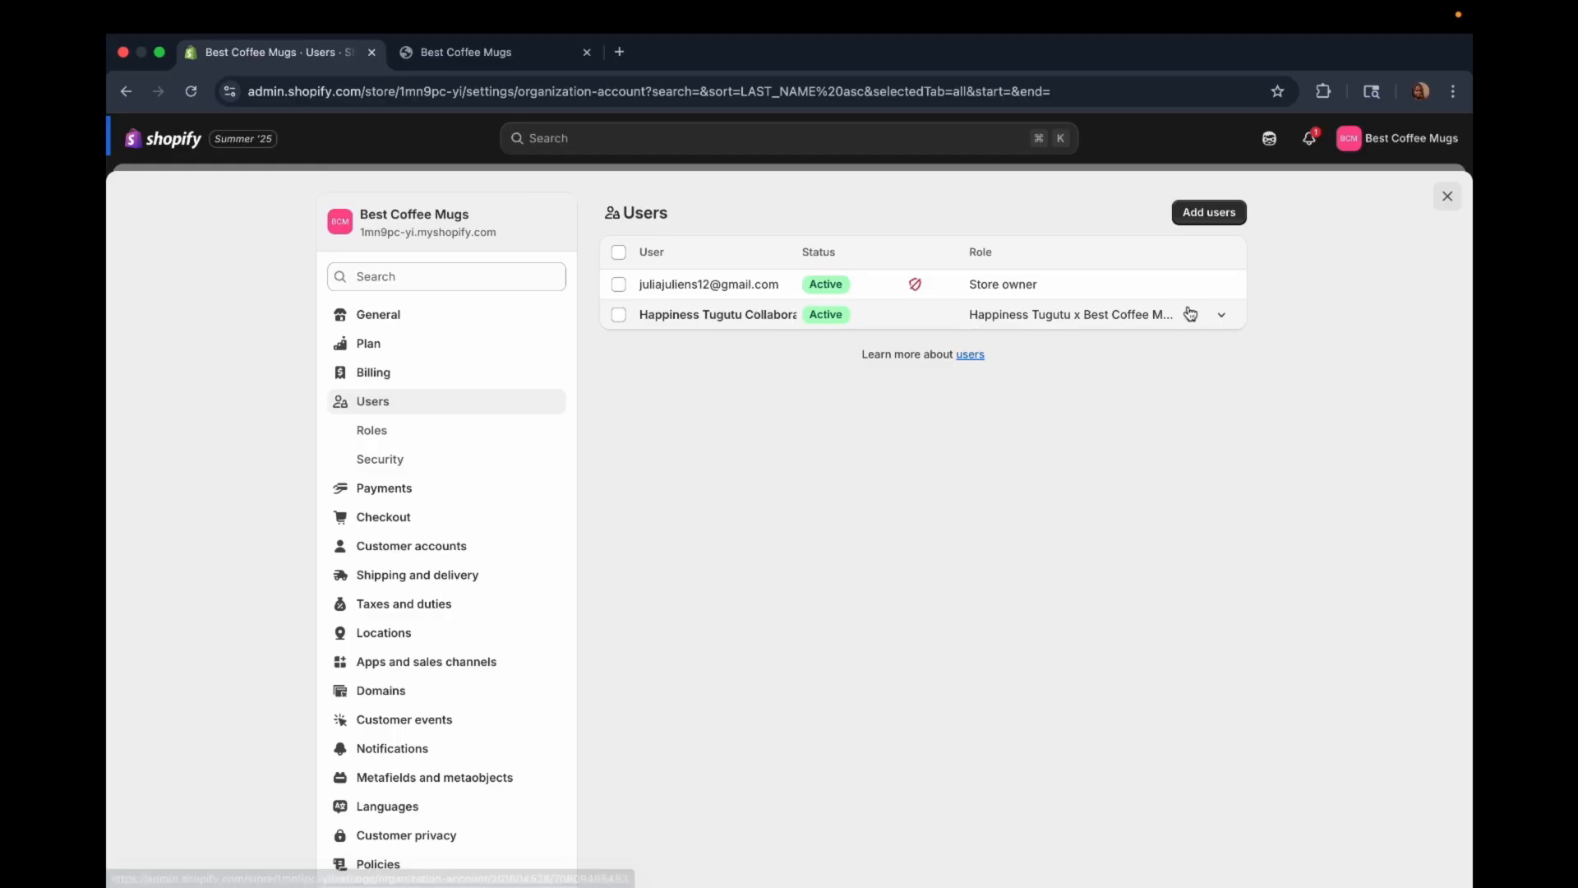
Step: Check the approved collaborator's assigned role and user page, and view the store's list of roles
{"action": "left_click", "coordinate": [1223, 317]}
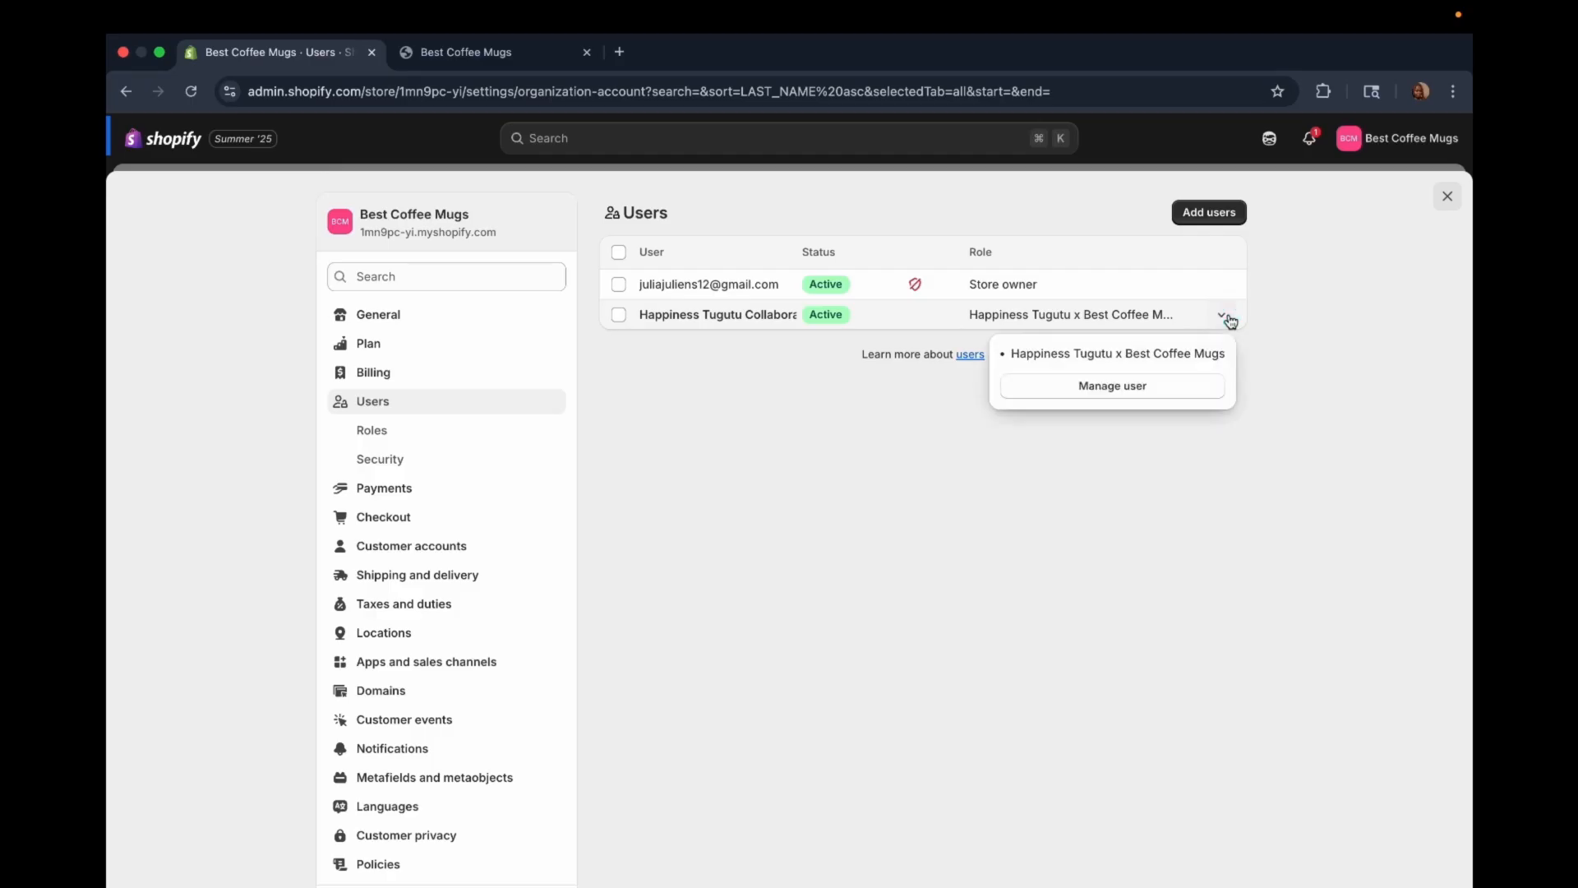
{"action": "left_click", "coordinate": [1137, 386]}
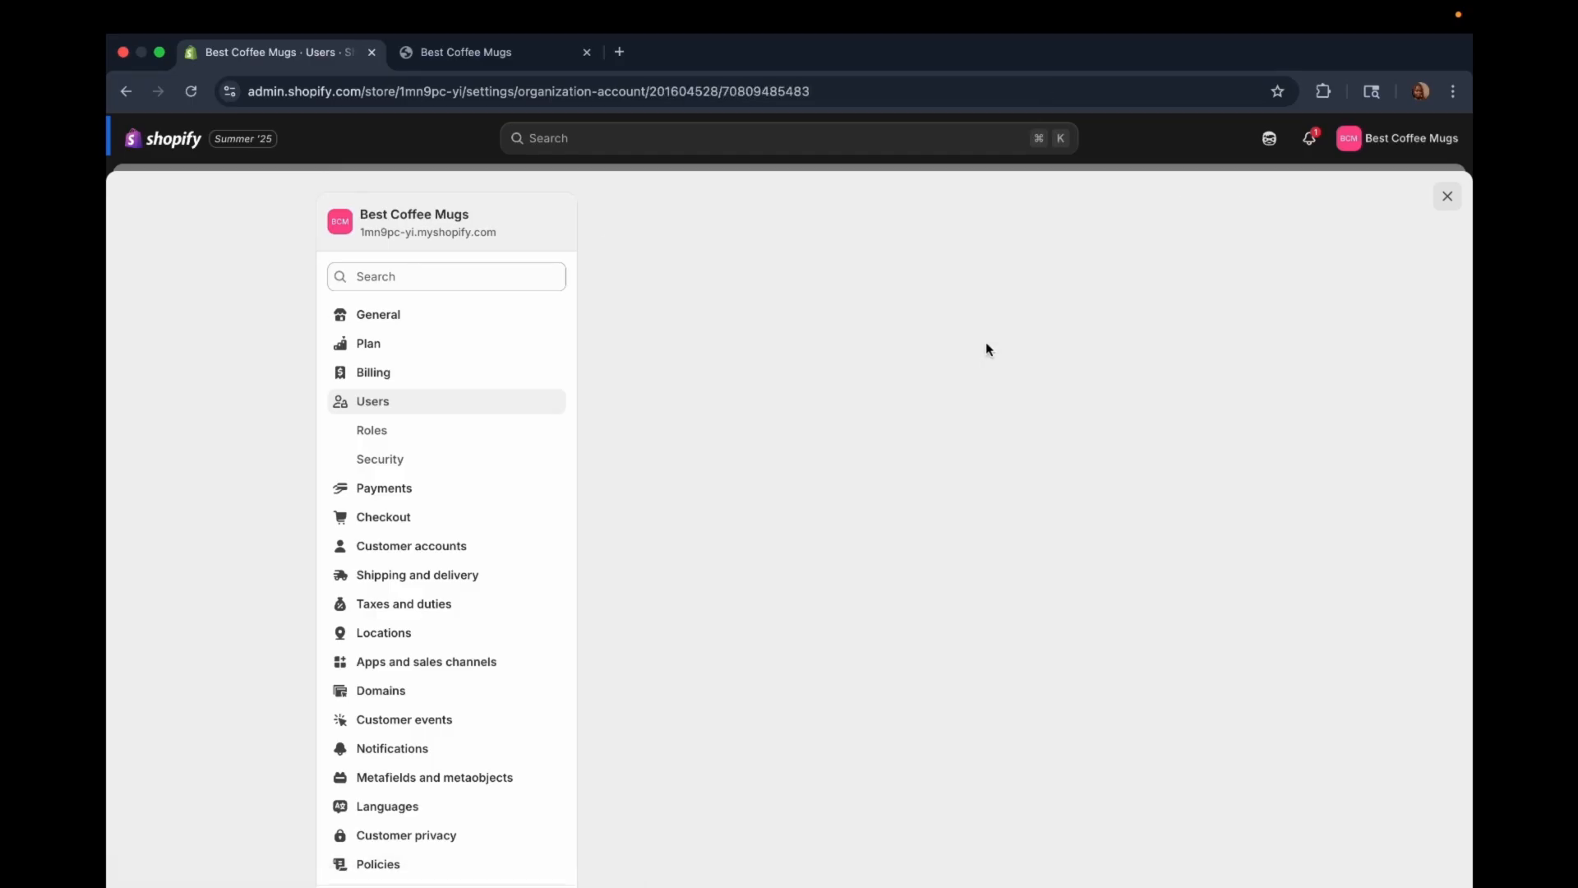
{"action": "scroll", "coordinate": [625, 325], "scroll_direction": "down", "scroll_amount": 2}
{"action": "left_click", "coordinate": [377, 407]}
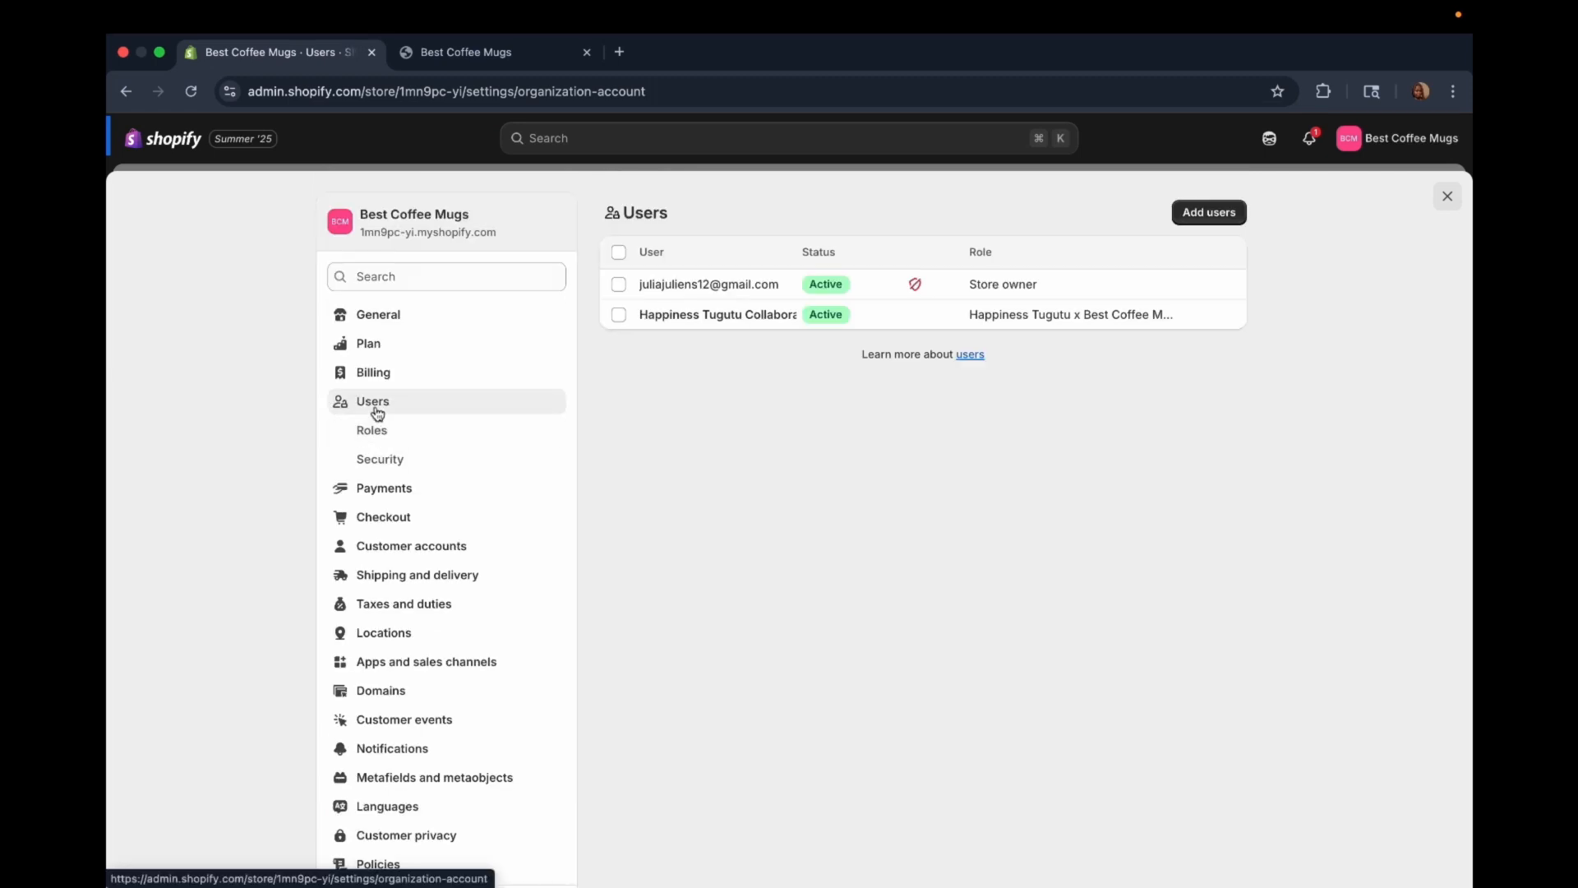
{"action": "left_click", "coordinate": [375, 429]}
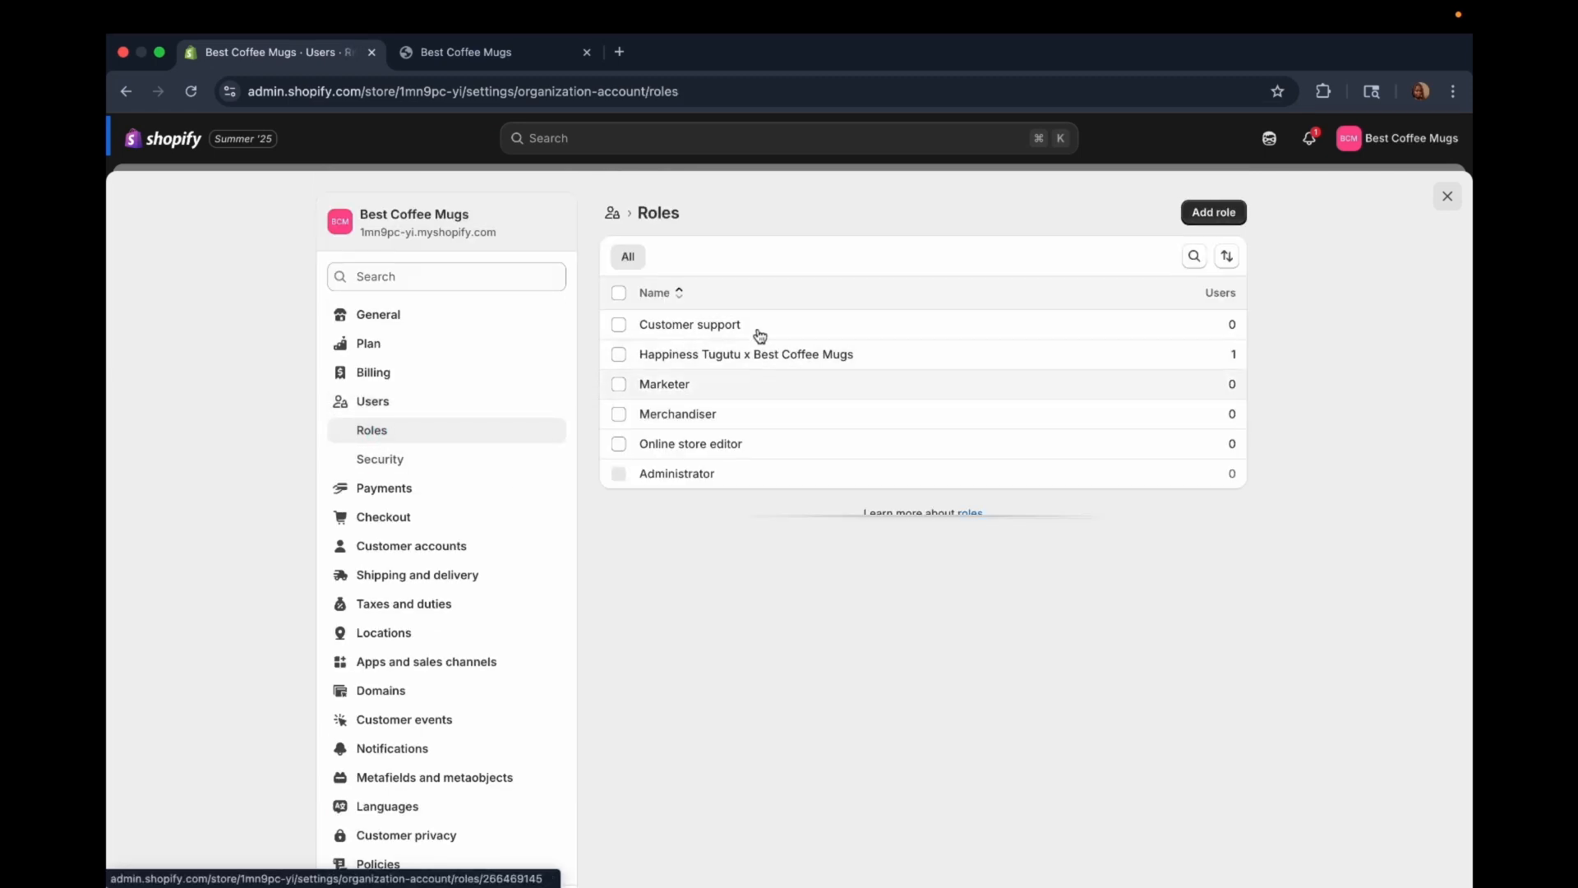